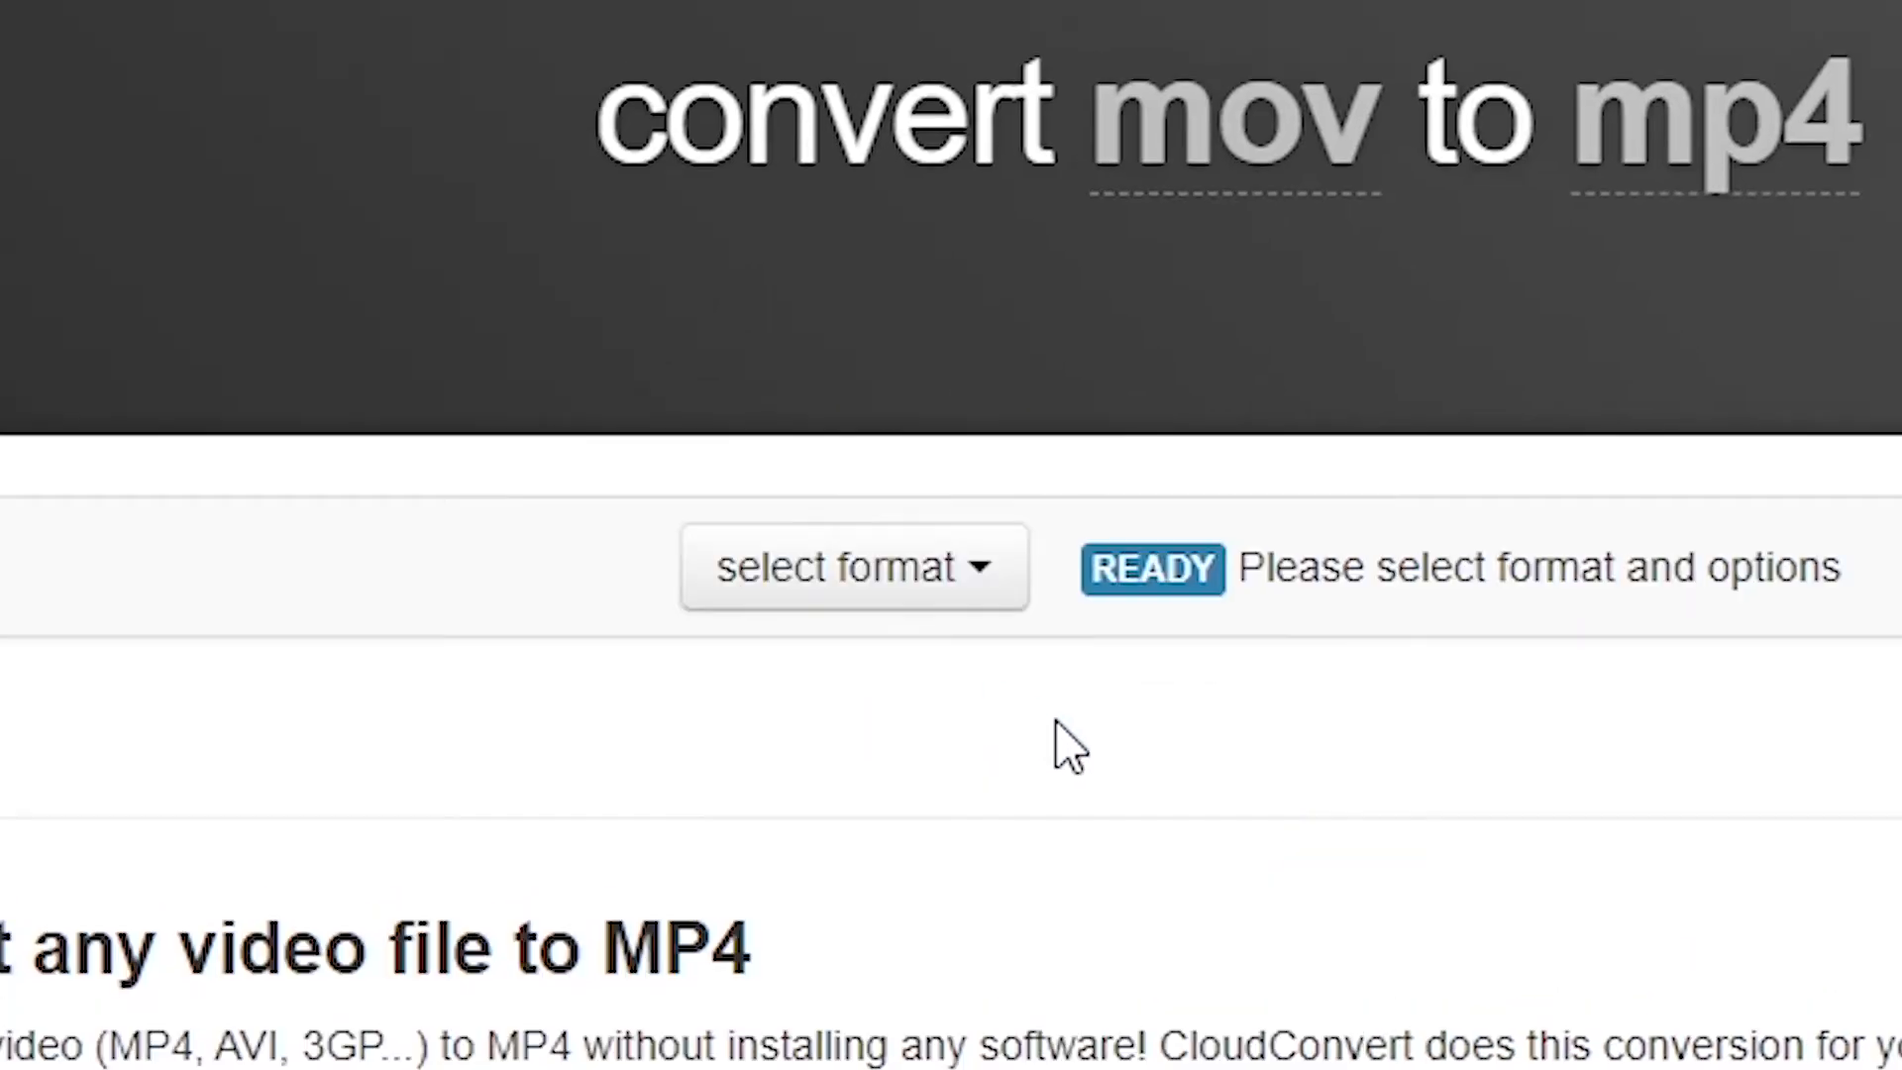
- Convert the MOV video to MP4 in CloudConvert and download the converted IMG_5907.mp4 file
mouse_move(986, 830)
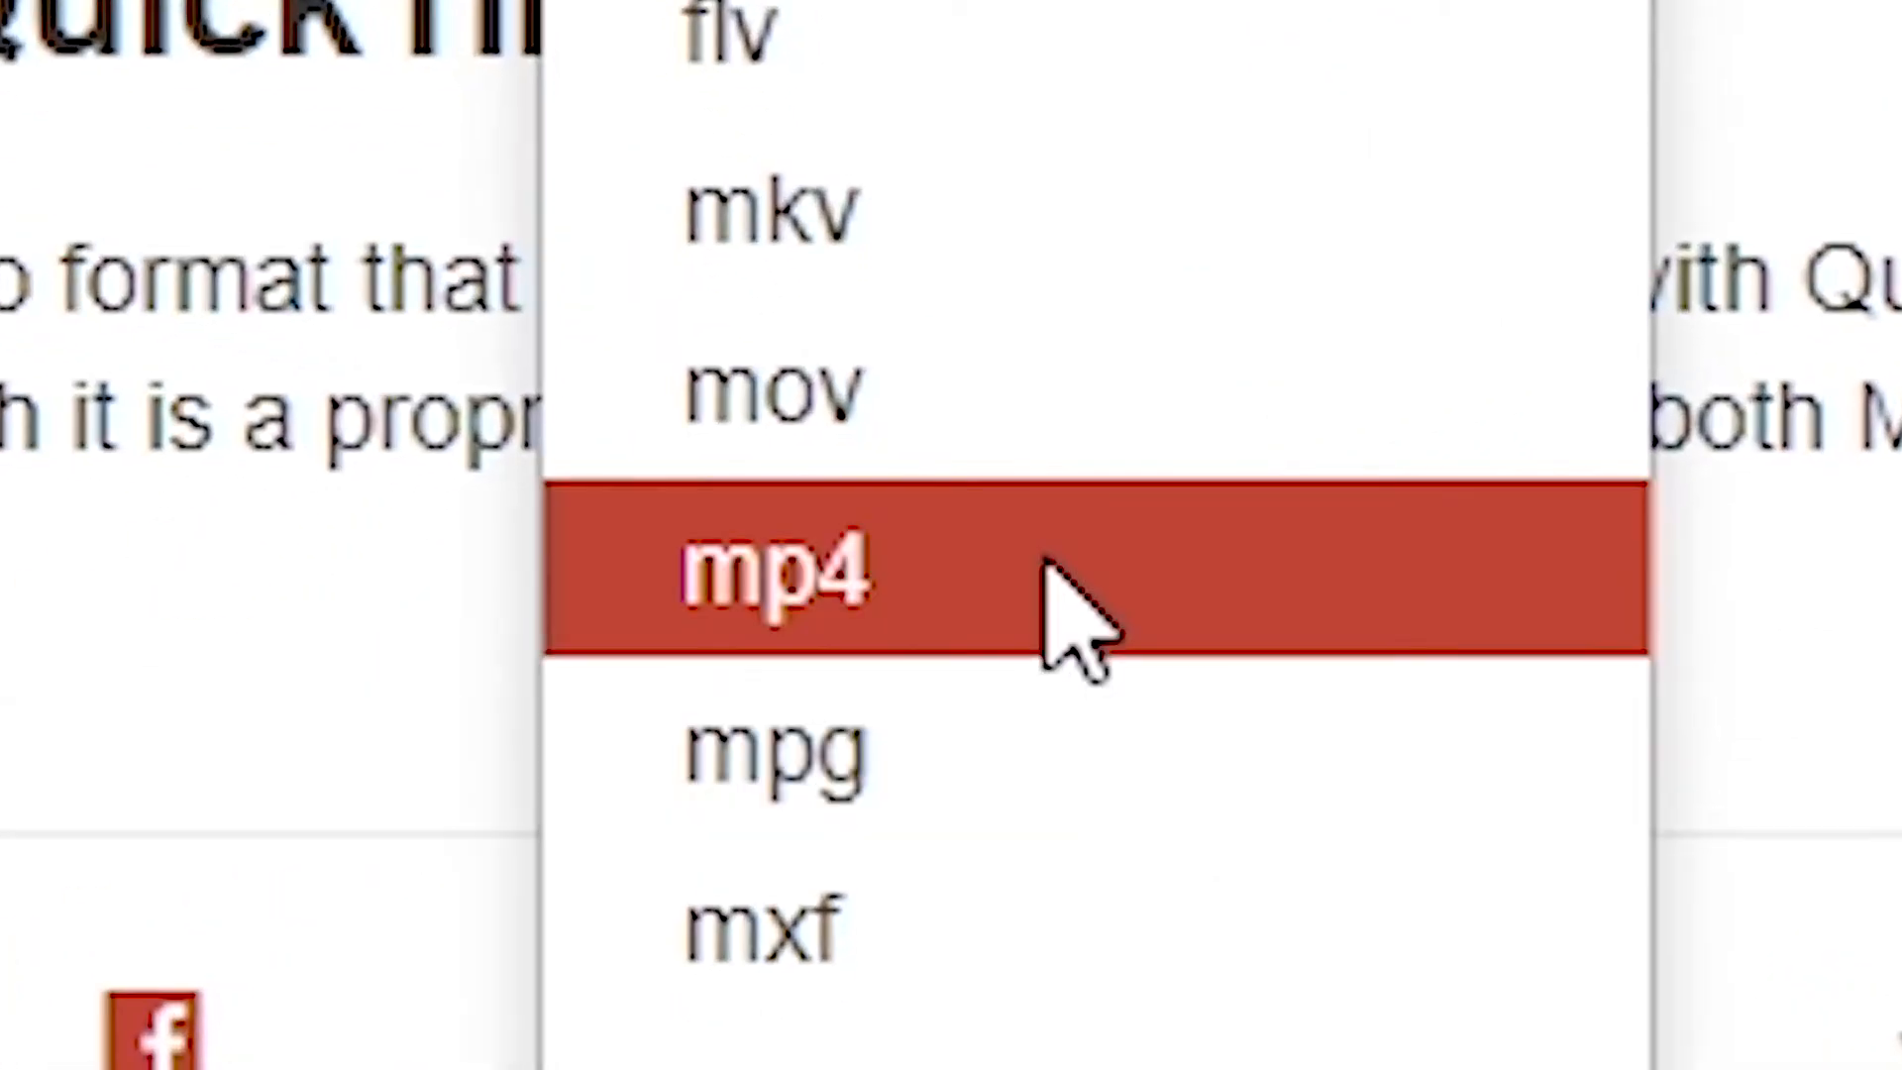
left_click(1053, 566)
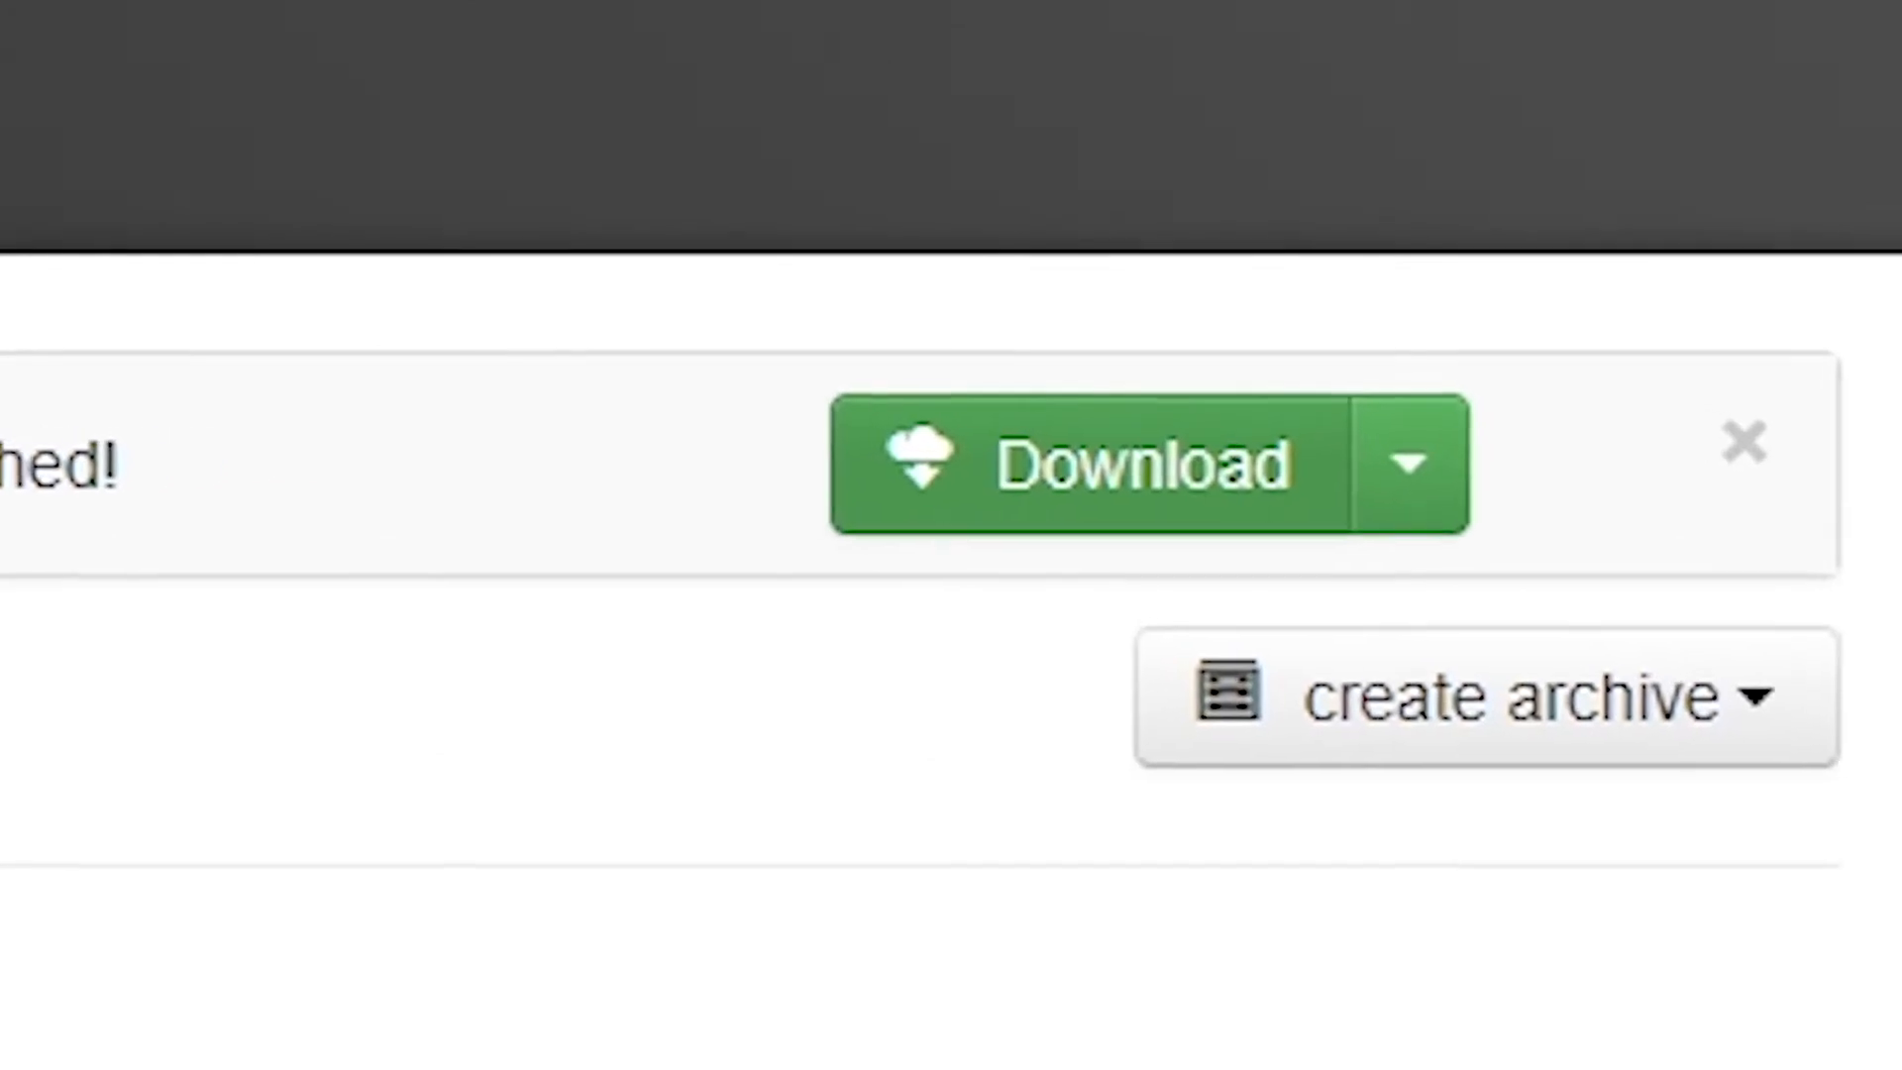
left_click(666, 513)
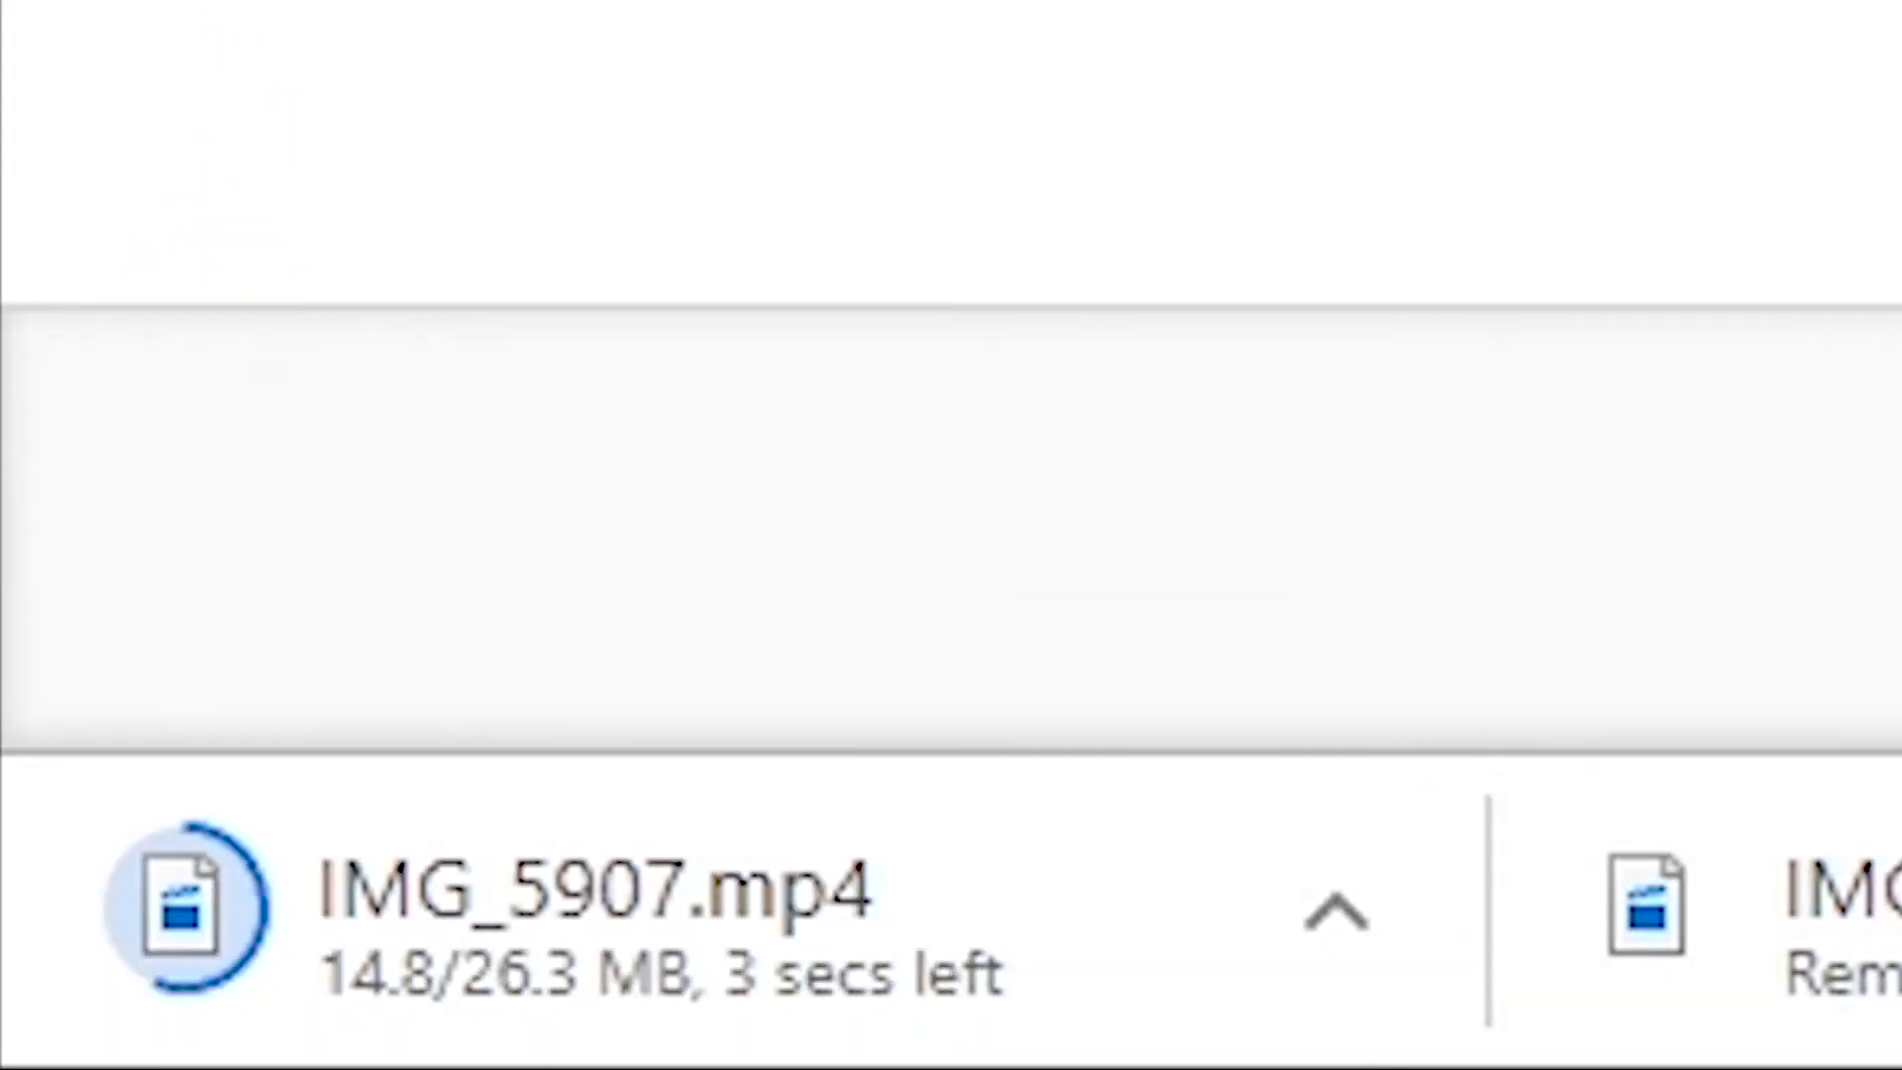
- In Premiere Pro, create a sequence from the IMG_5907 video and set its timebase to 23.976 frames/second
left_click_drag(1073, 783, 1028, 872)
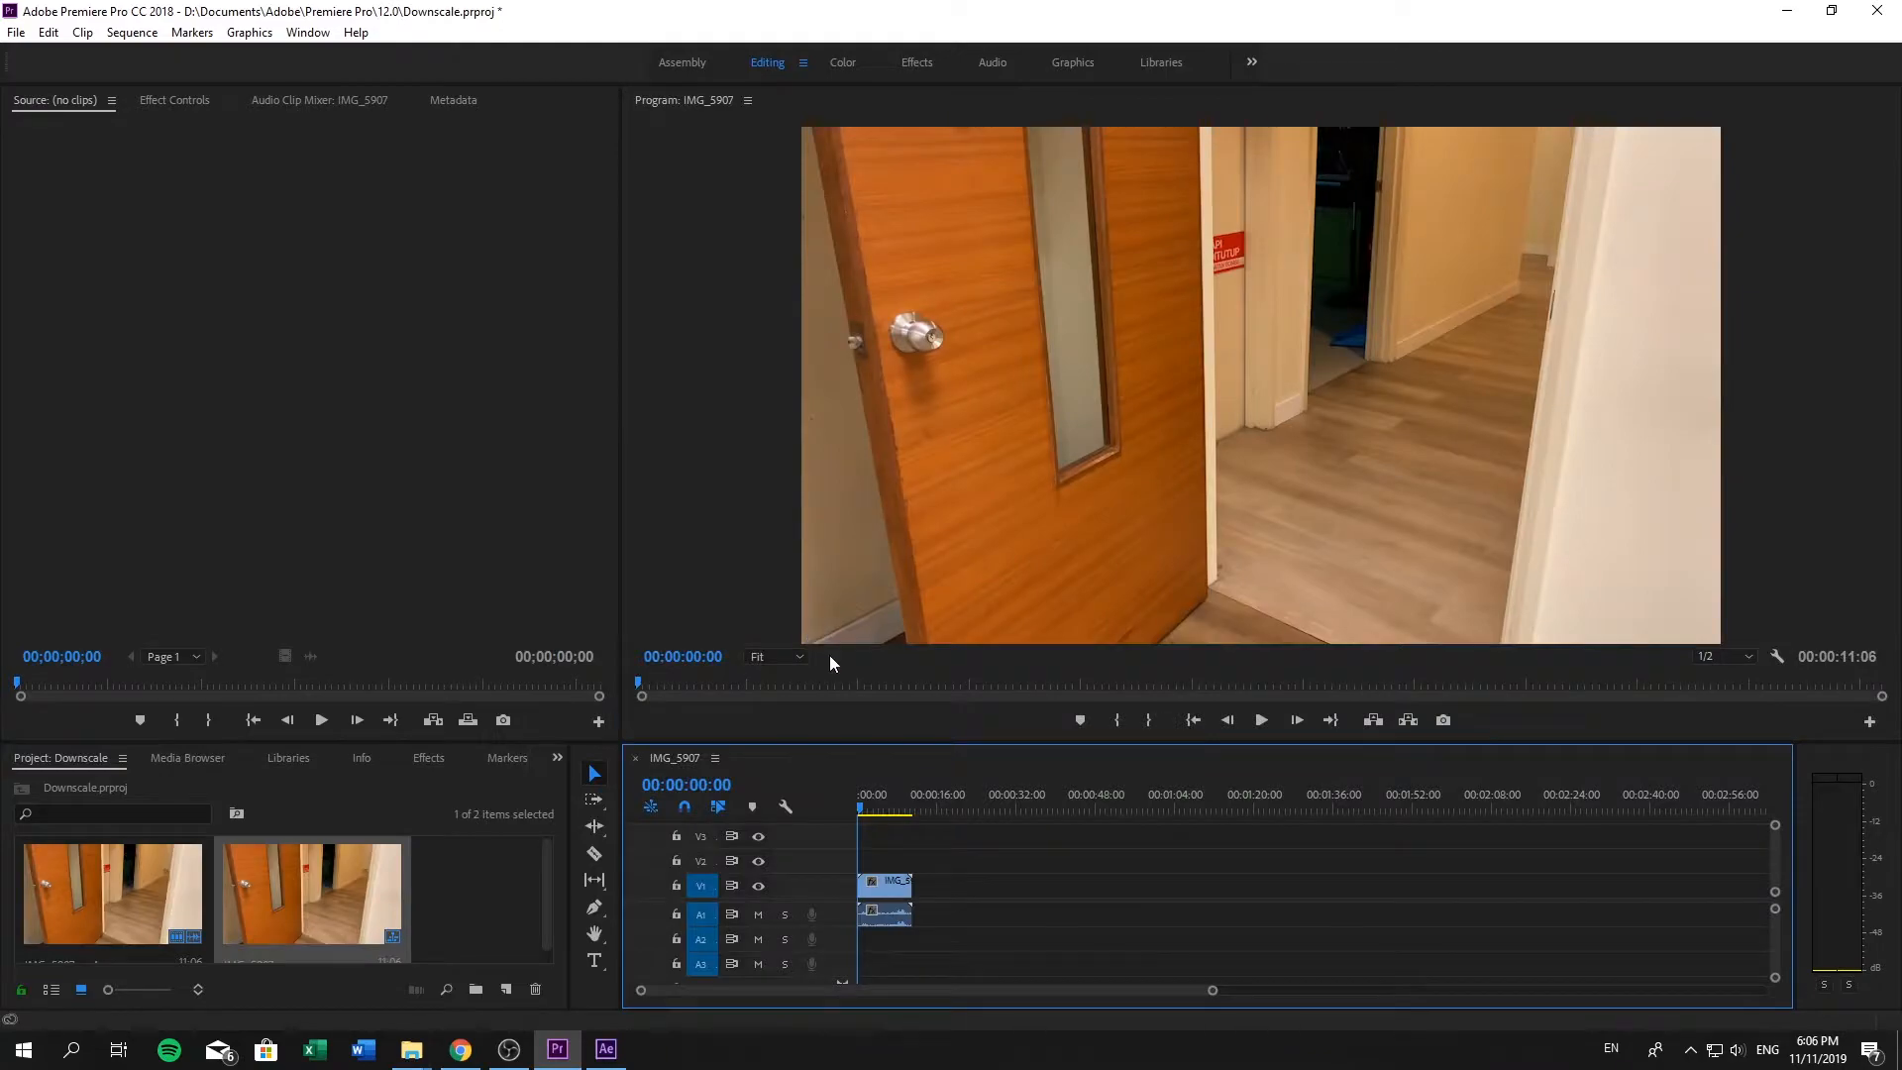
left_click(132, 32)
left_click(144, 57)
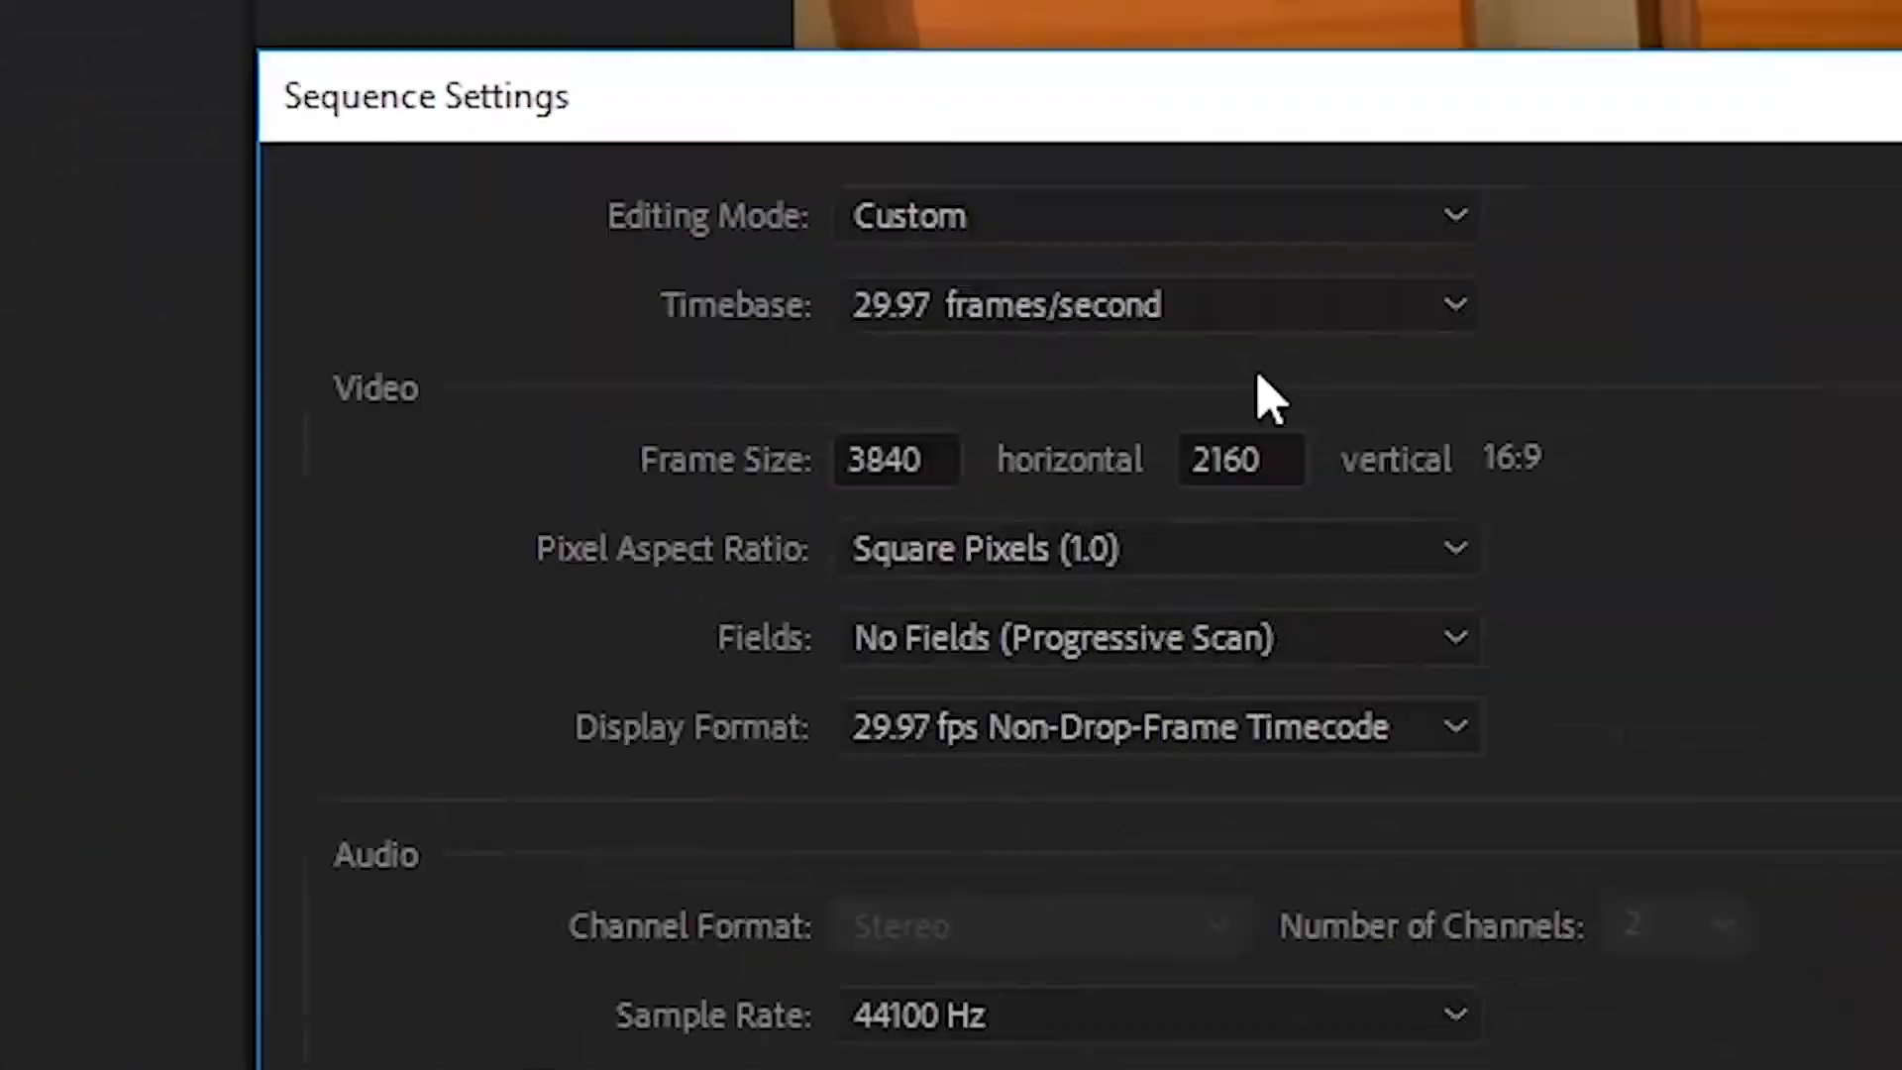
left_click(927, 230)
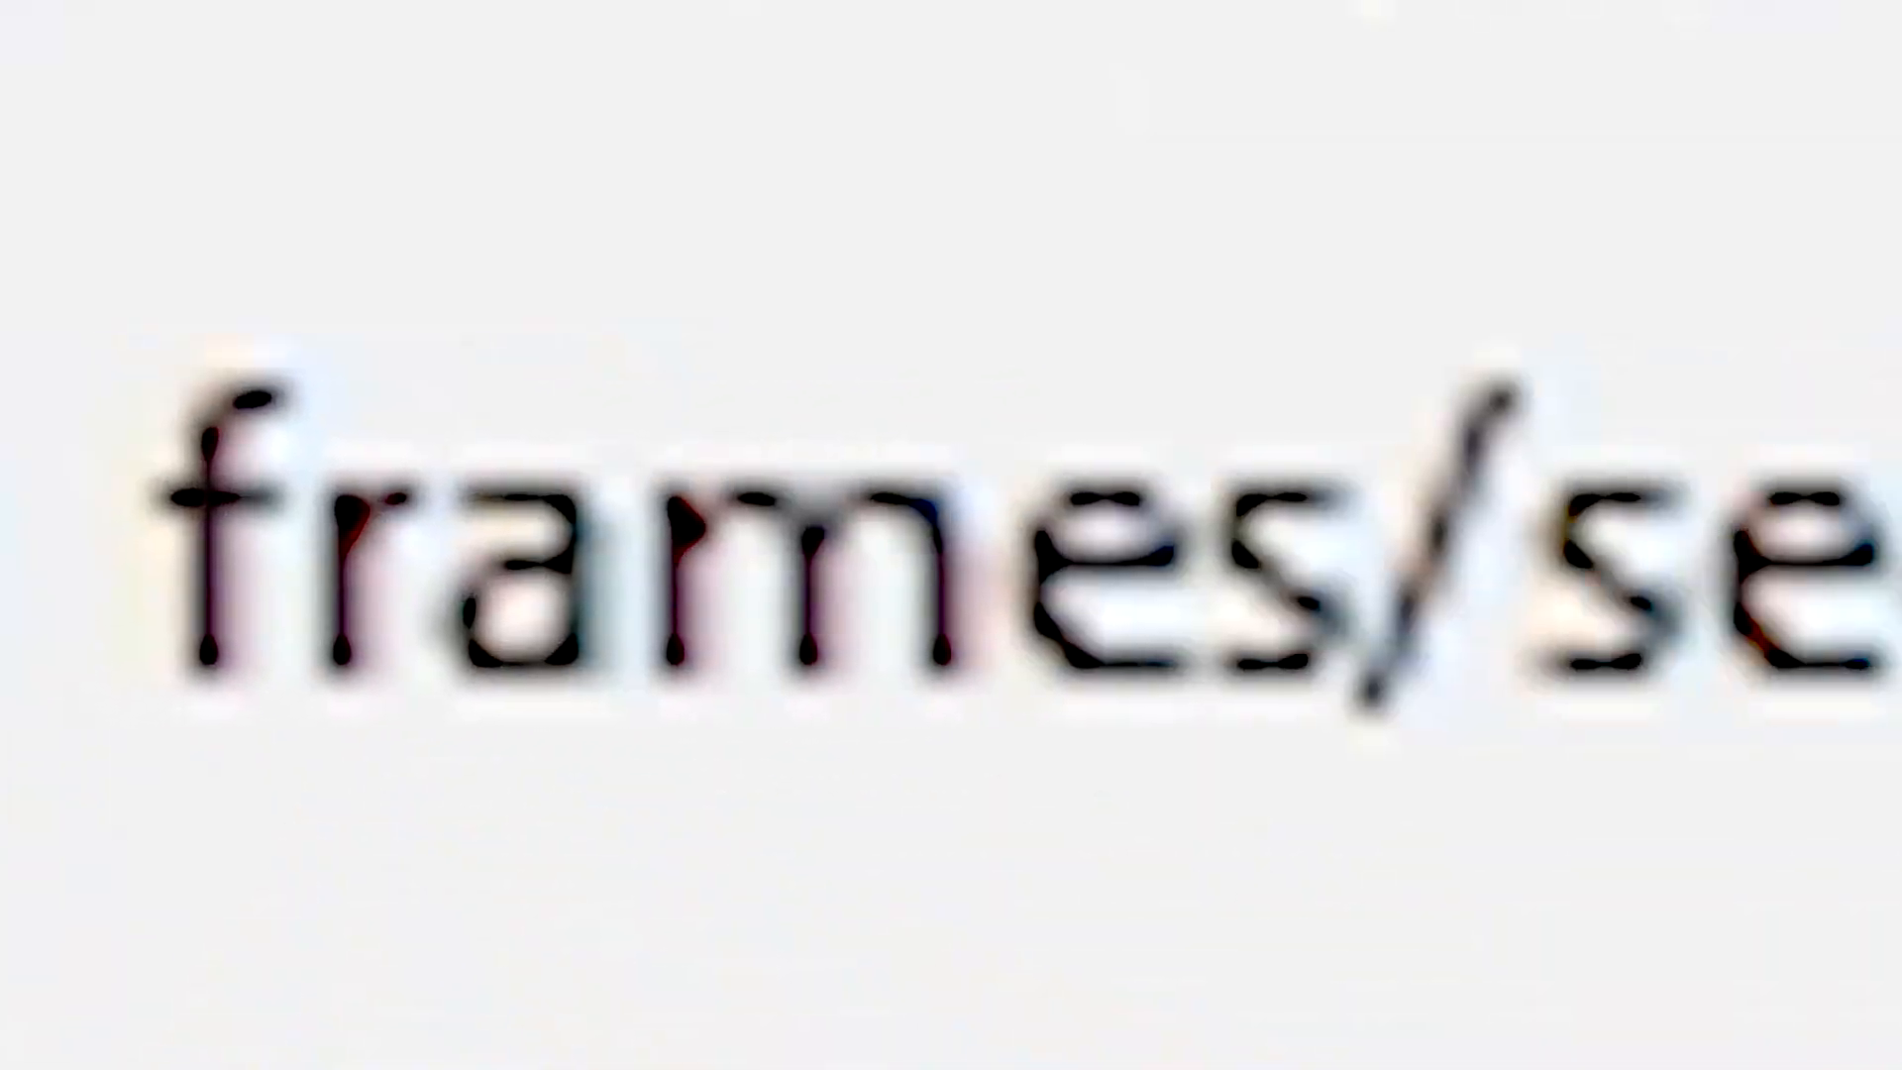
left_click(793, 517)
- Set the sequence frame size to 1920 horizontal by 1080 vertical and apply the sequence settings
double_click(685, 414)
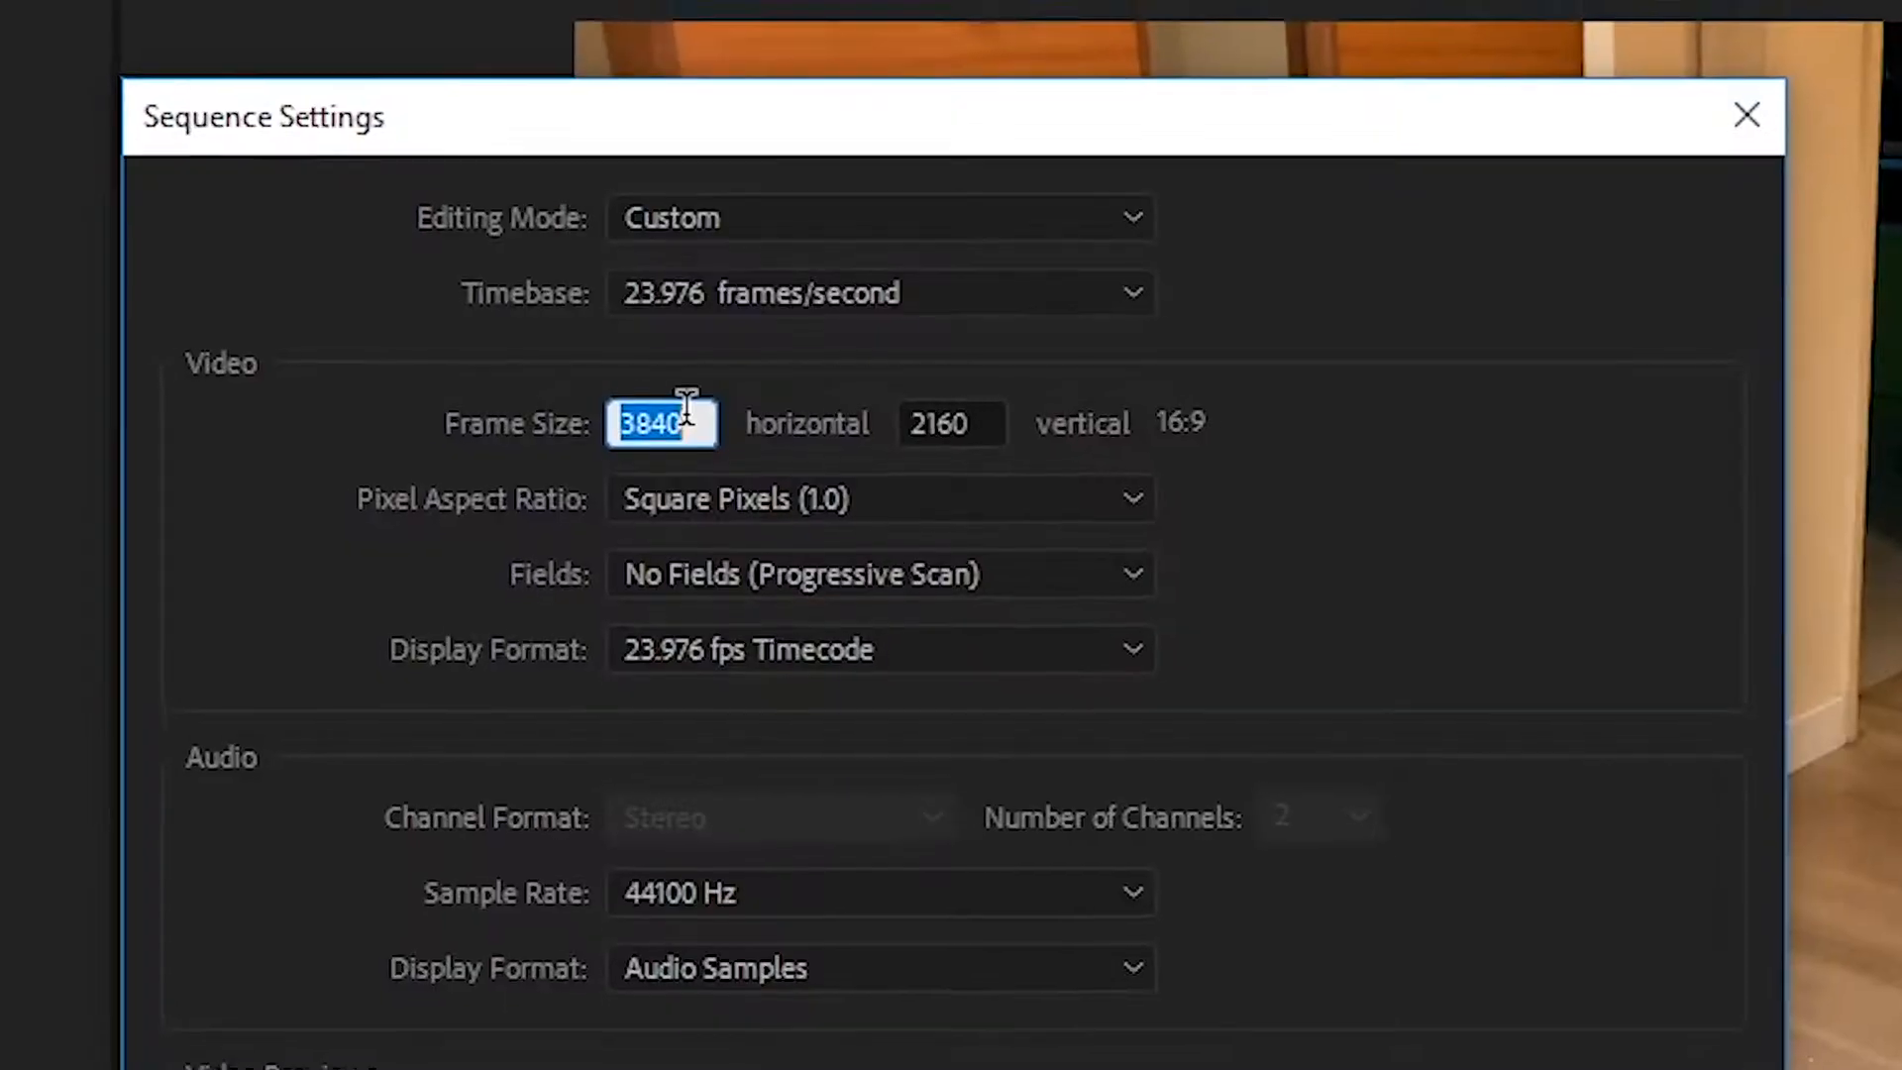
type("1920")
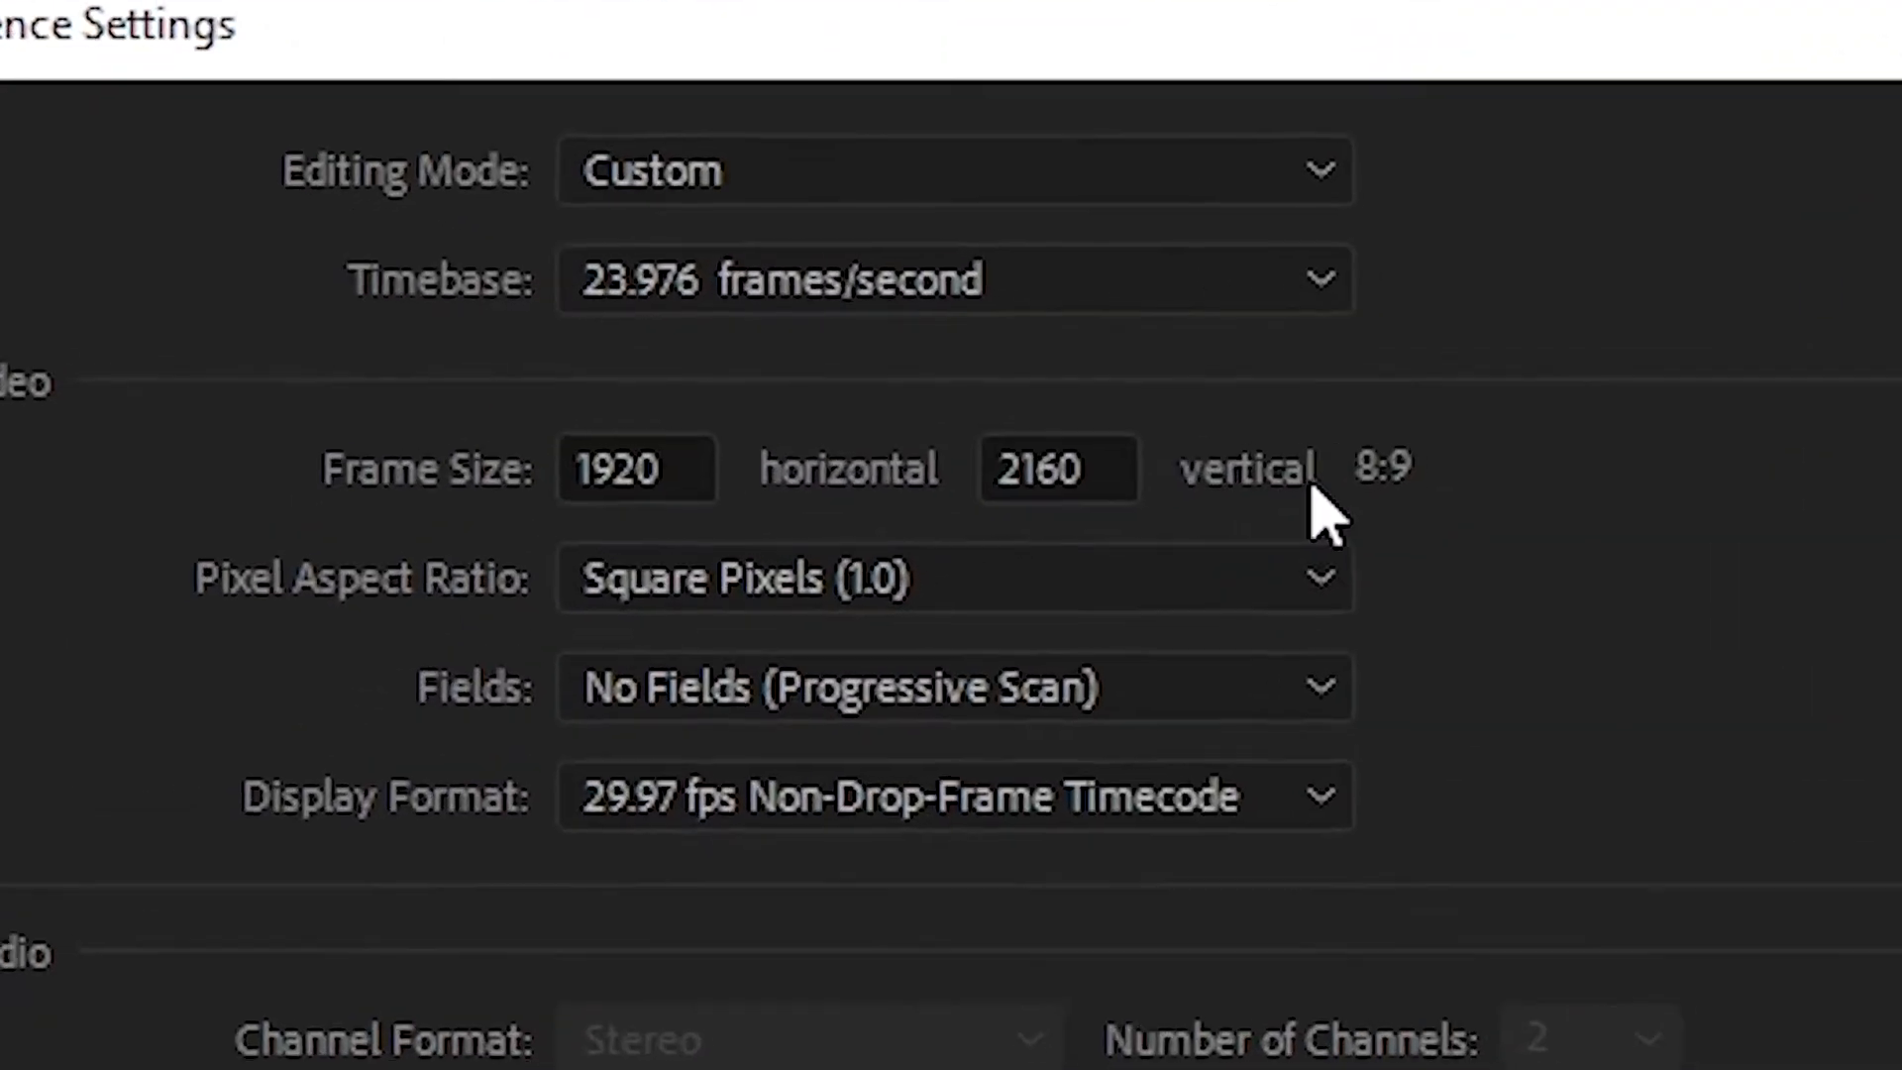
double_click(990, 441)
type("1080")
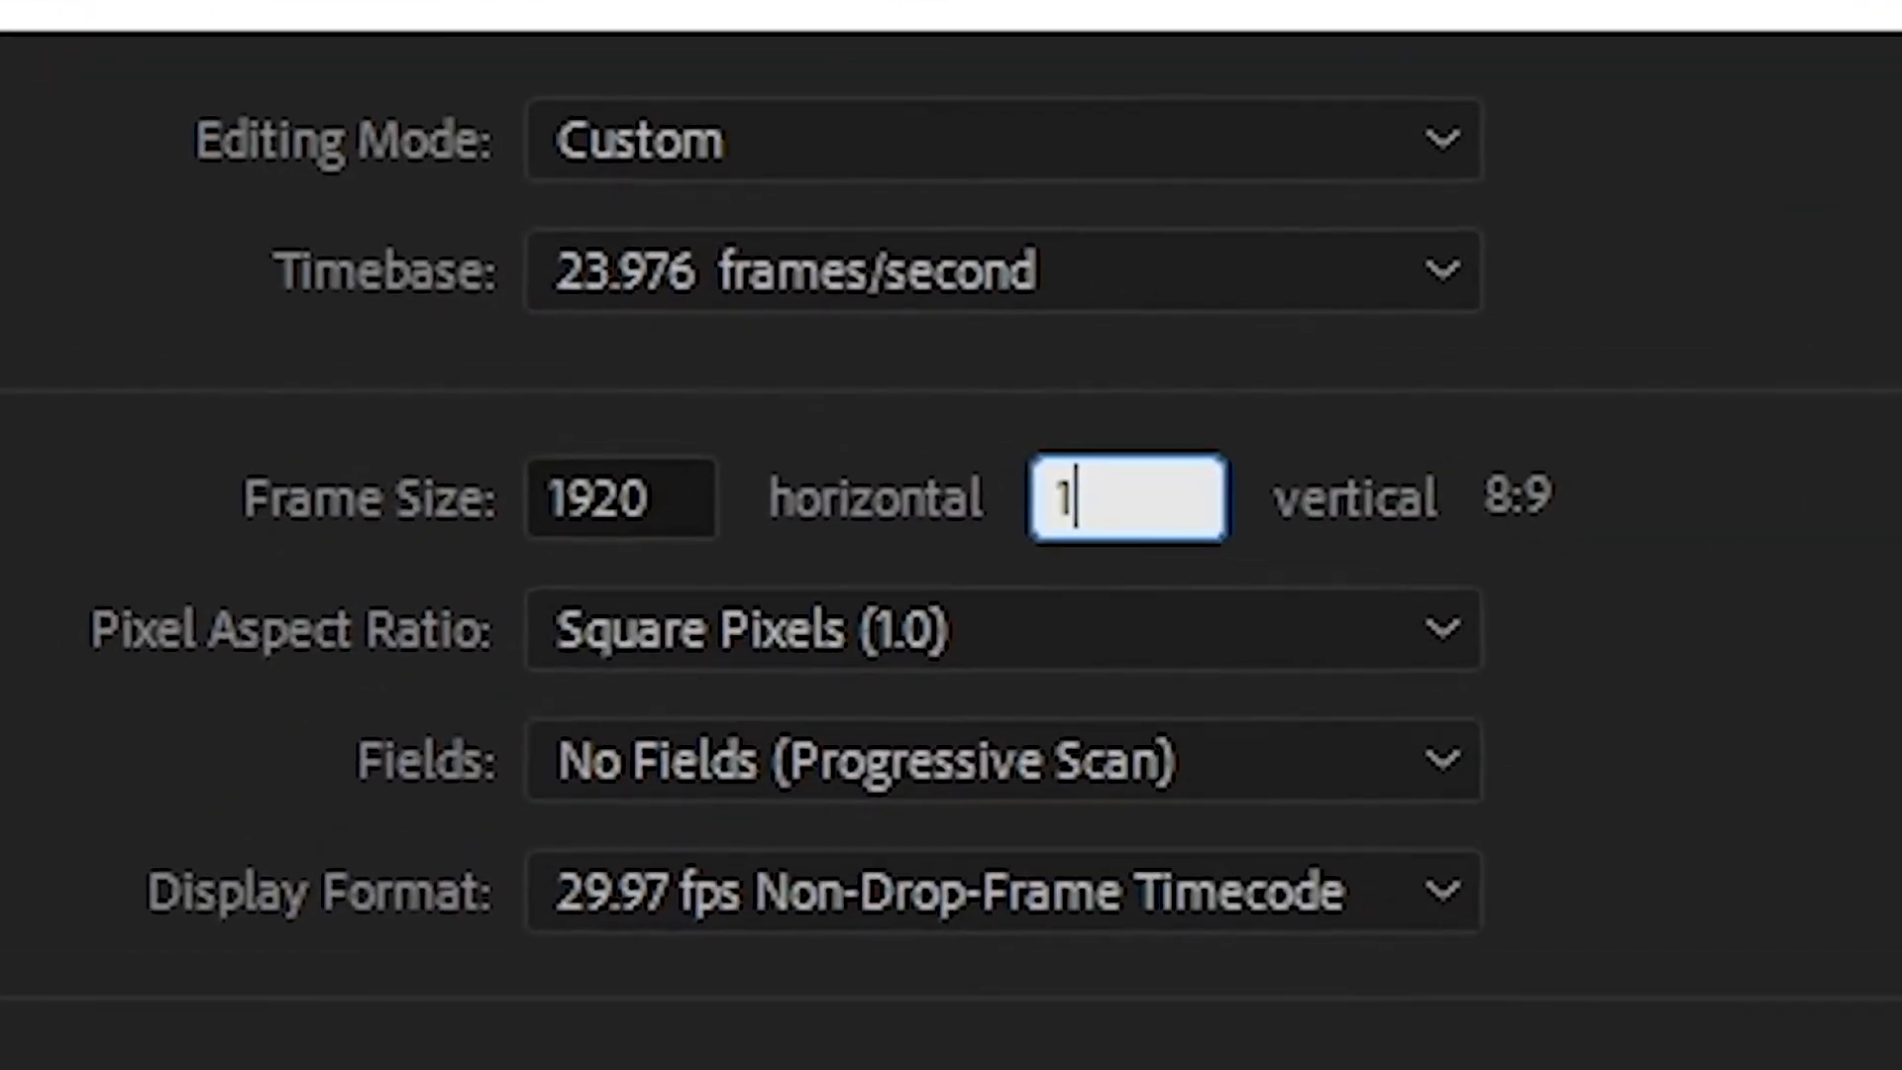
left_click(1333, 699)
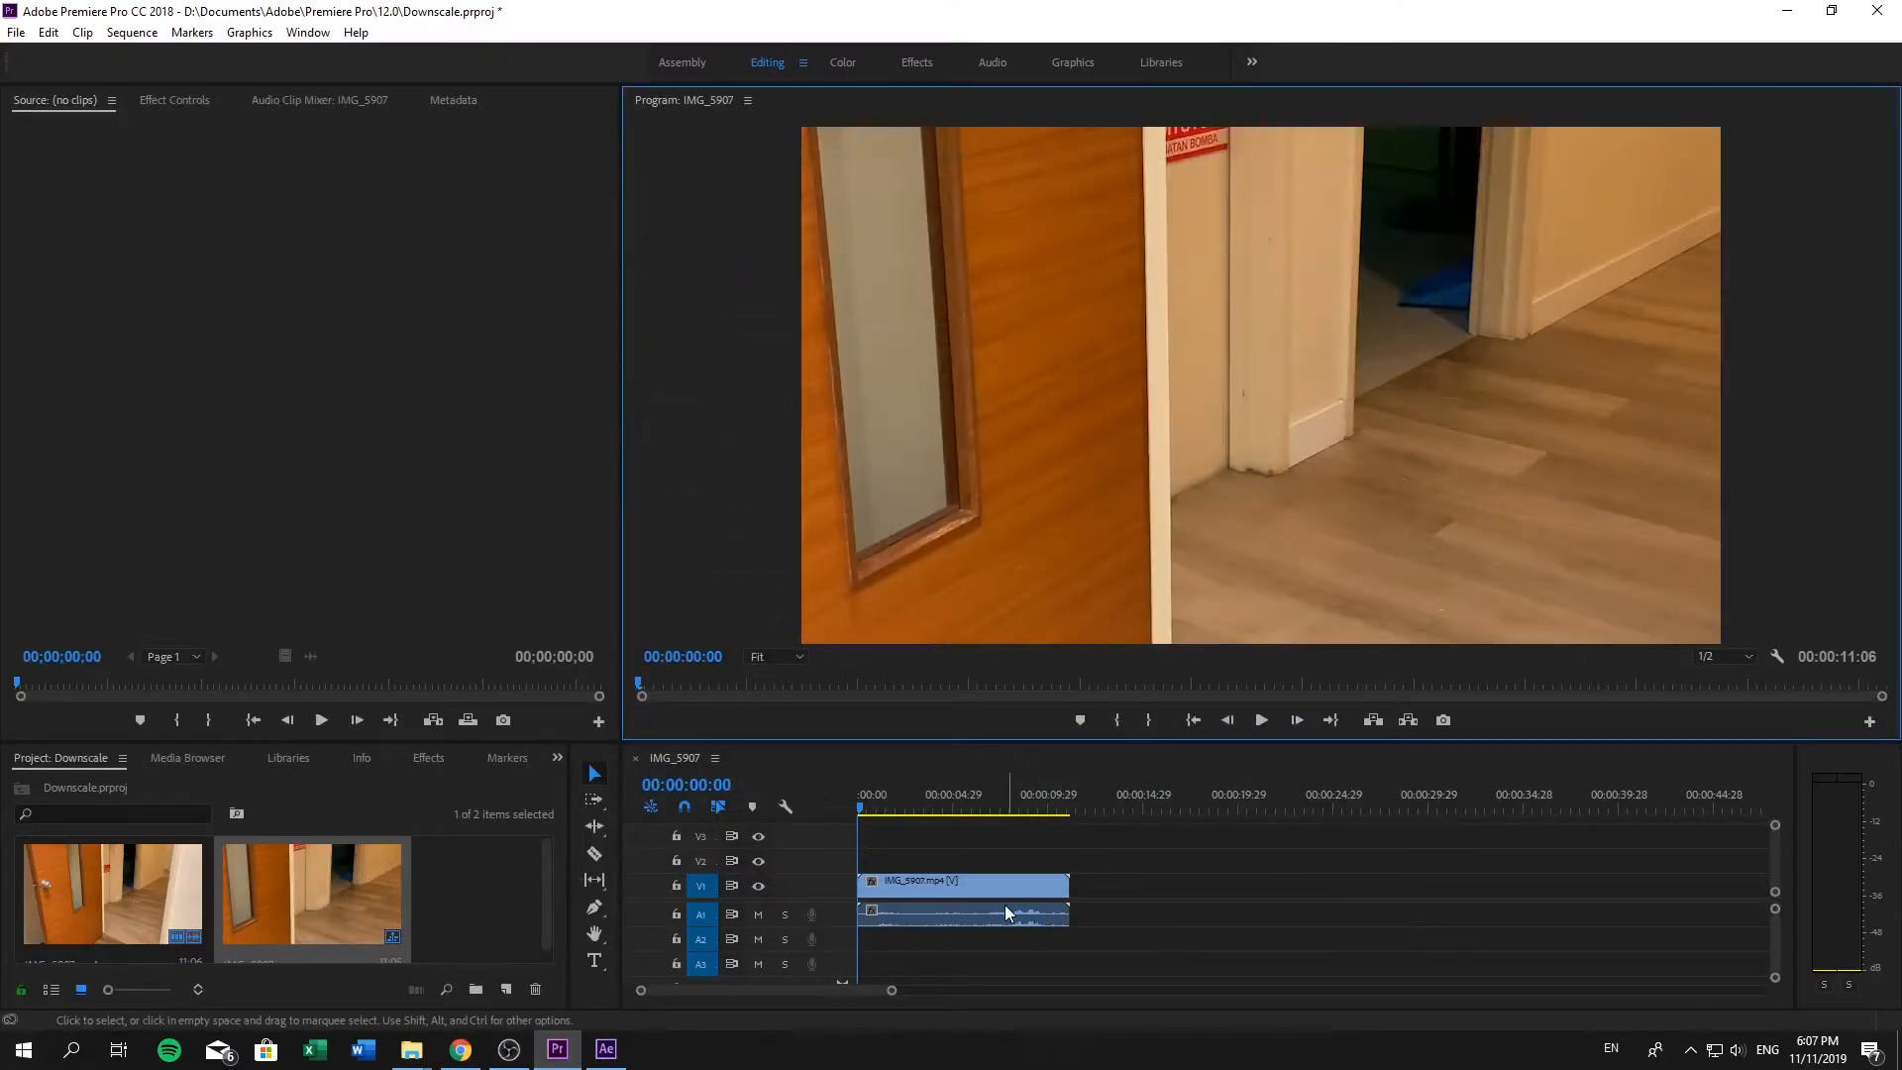
- Scale the IMG_5907 clip in the sequence to 50 and open its speed and duration settings
left_click(1001, 889)
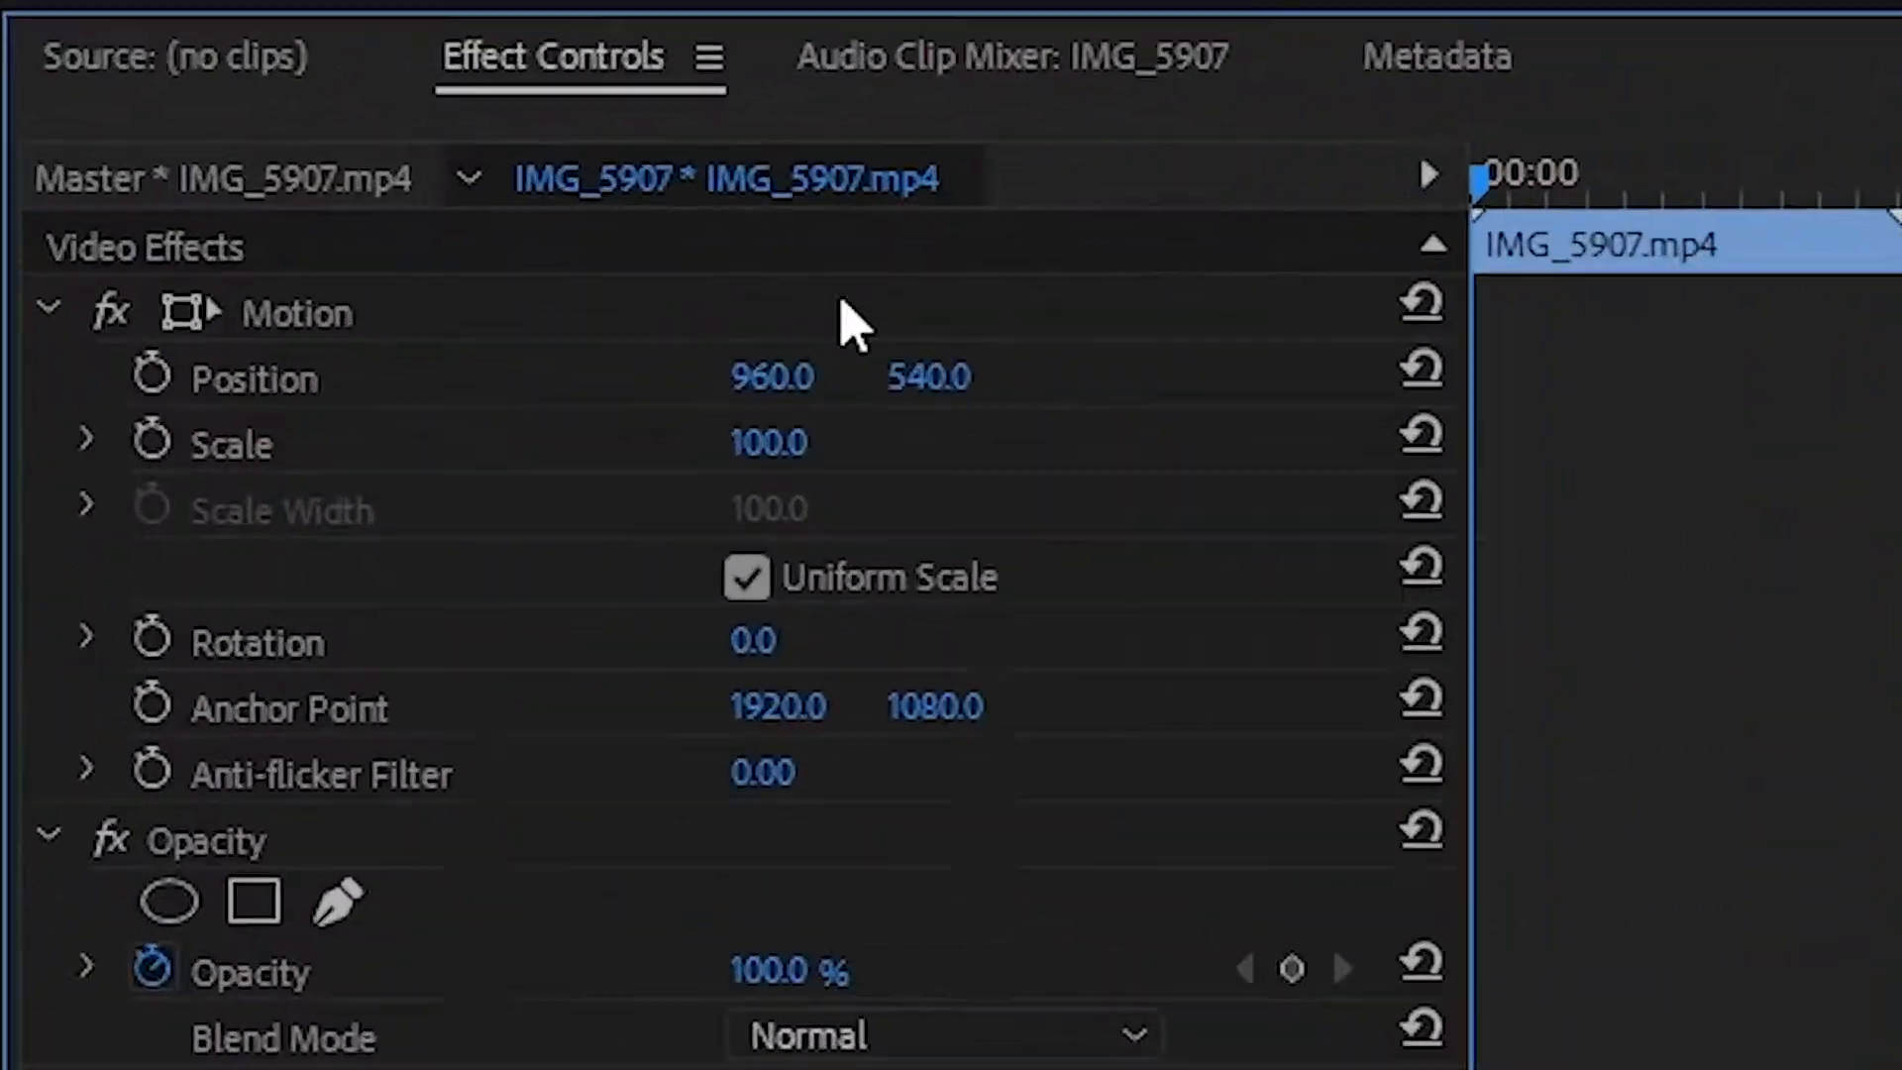
left_click(238, 201)
type("50")
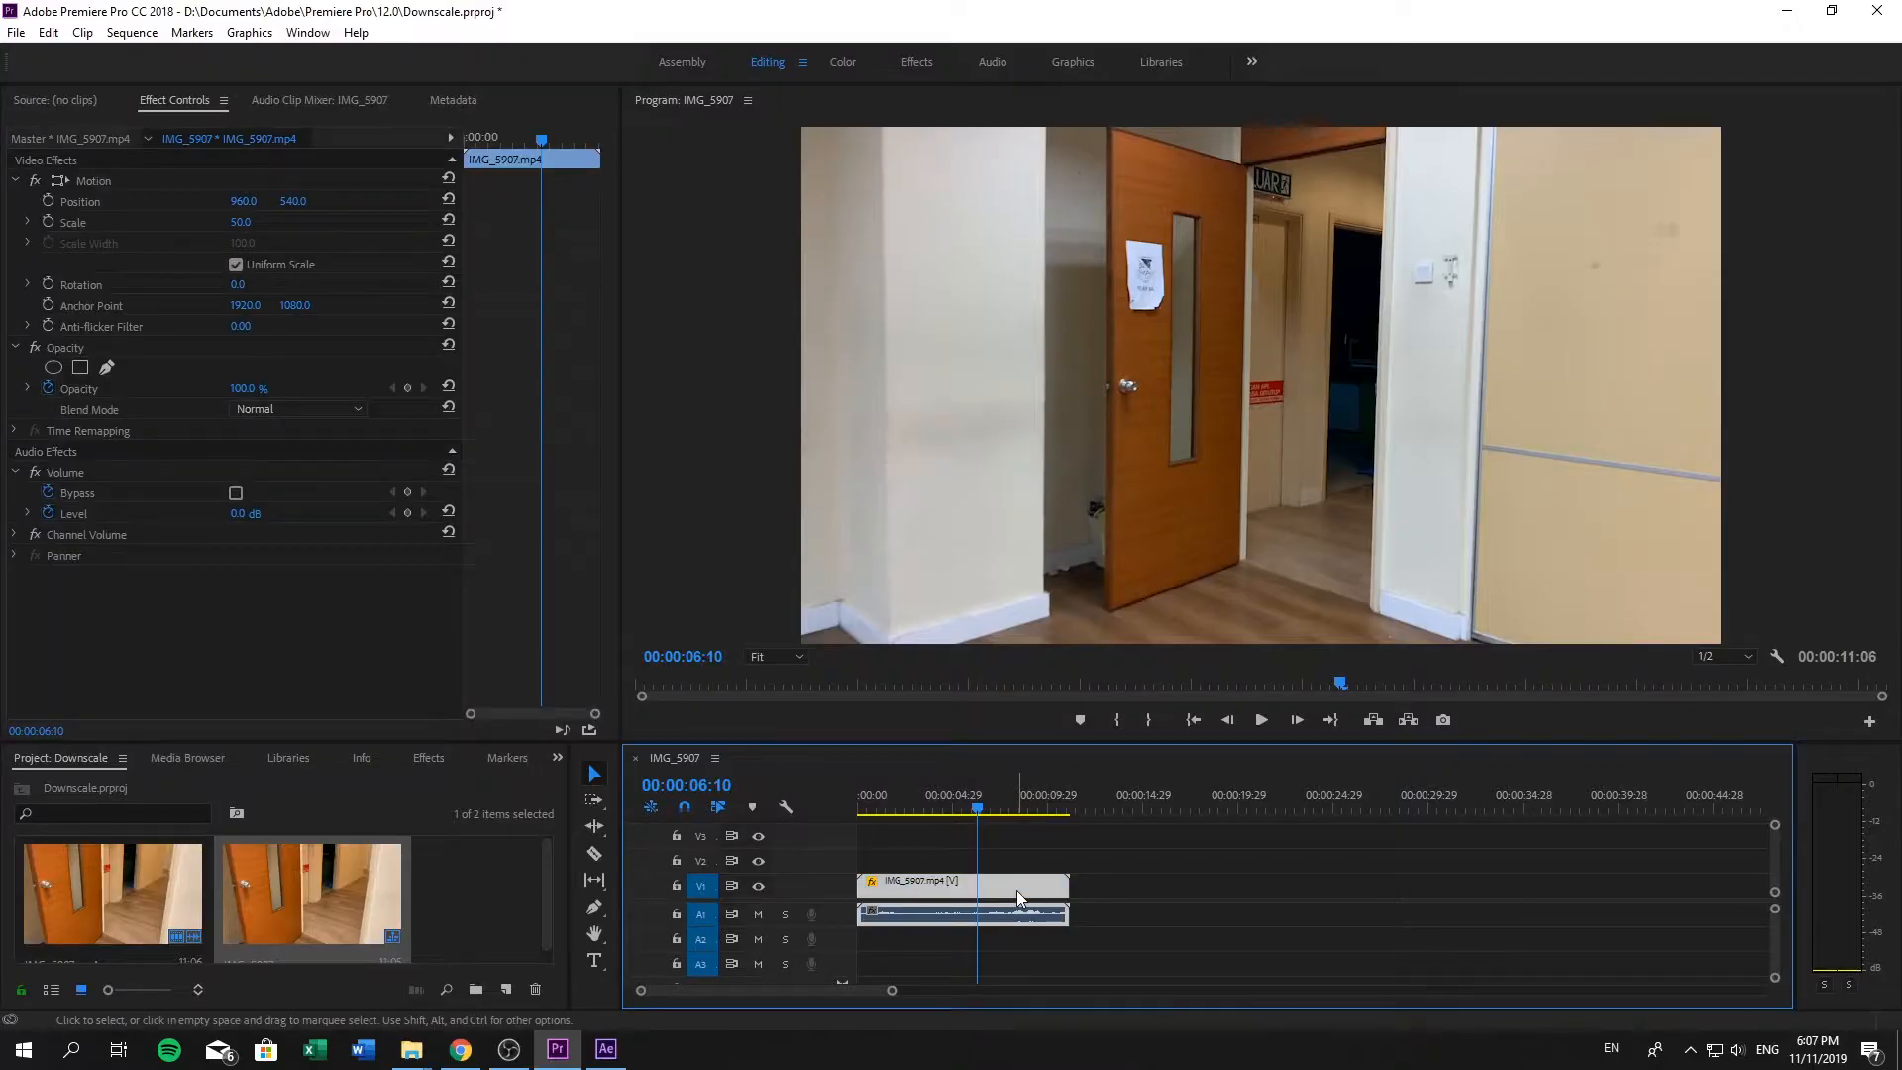
key("ctrl+r")
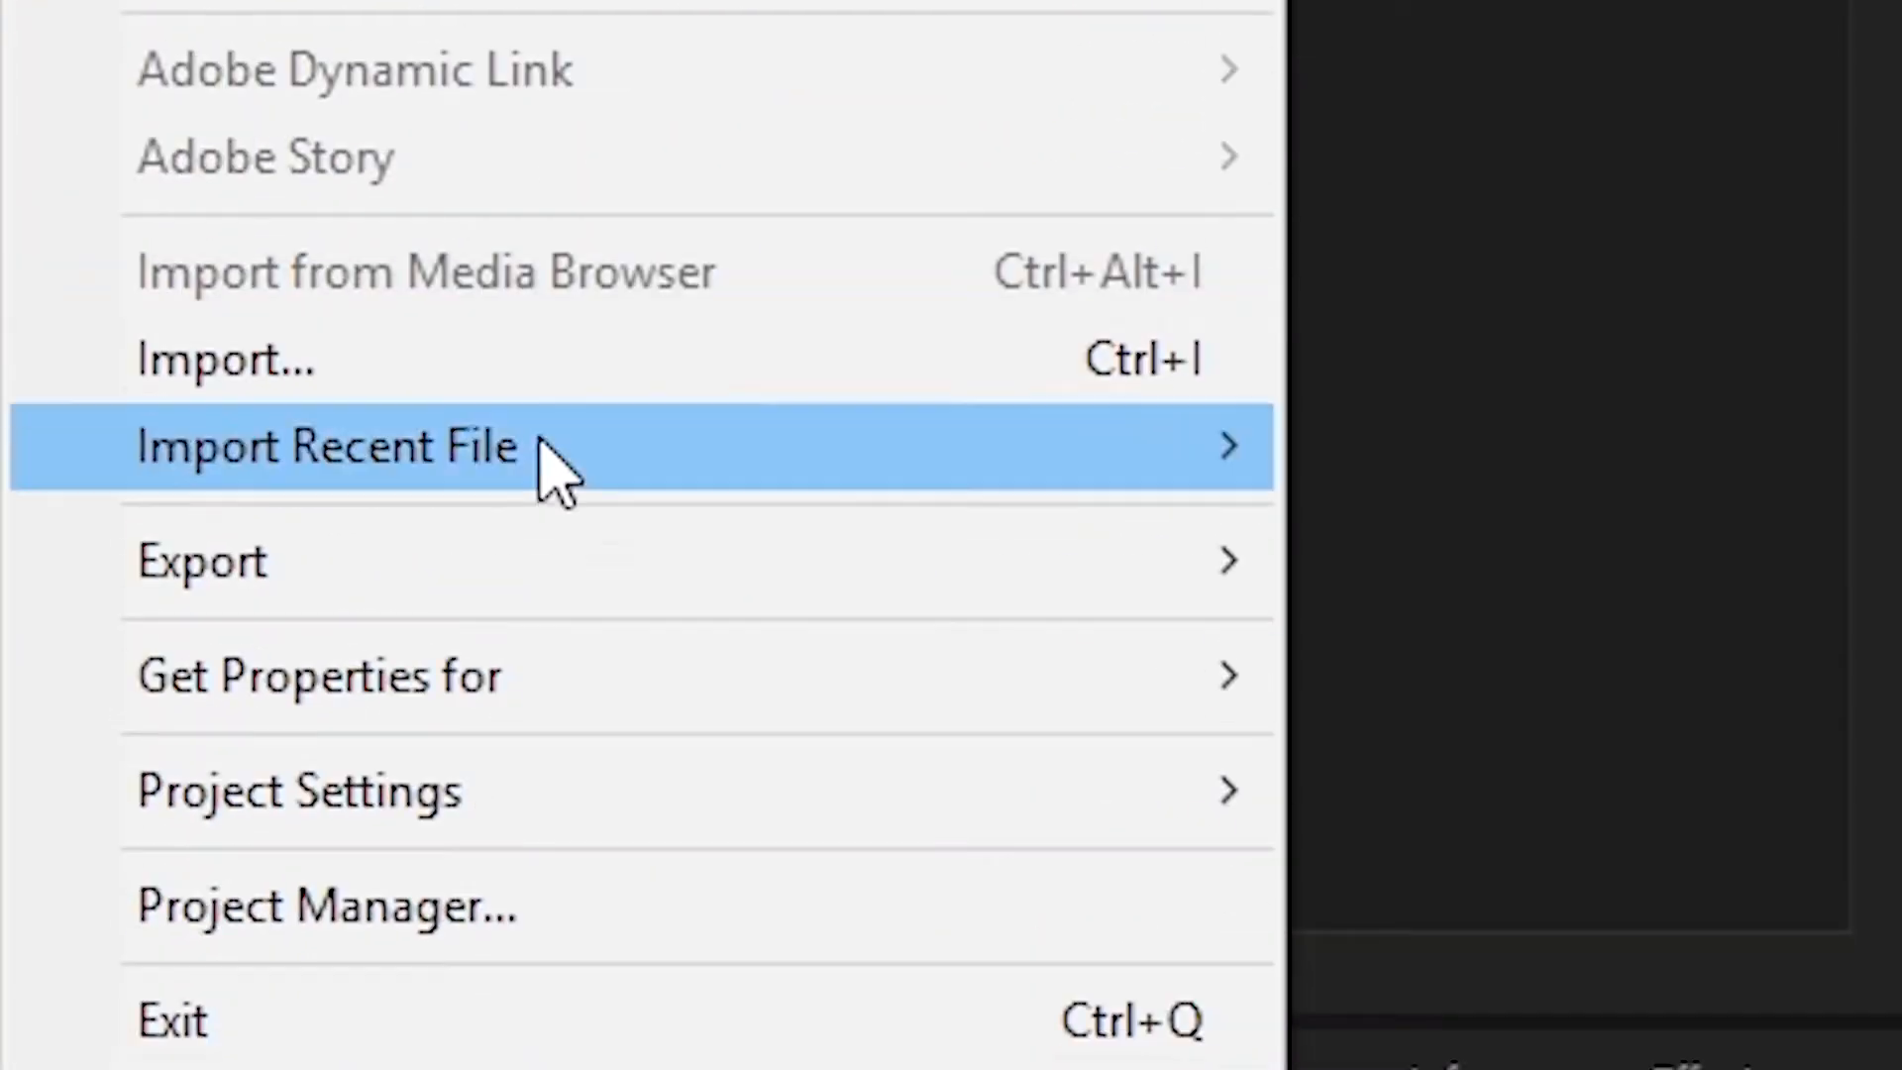
- Prepare the sequence for export as an MP4 video and name the output file Downscaled
mouse_move(750, 598)
left_click(1314, 577)
left_click(1396, 431)
type("Downscaled")
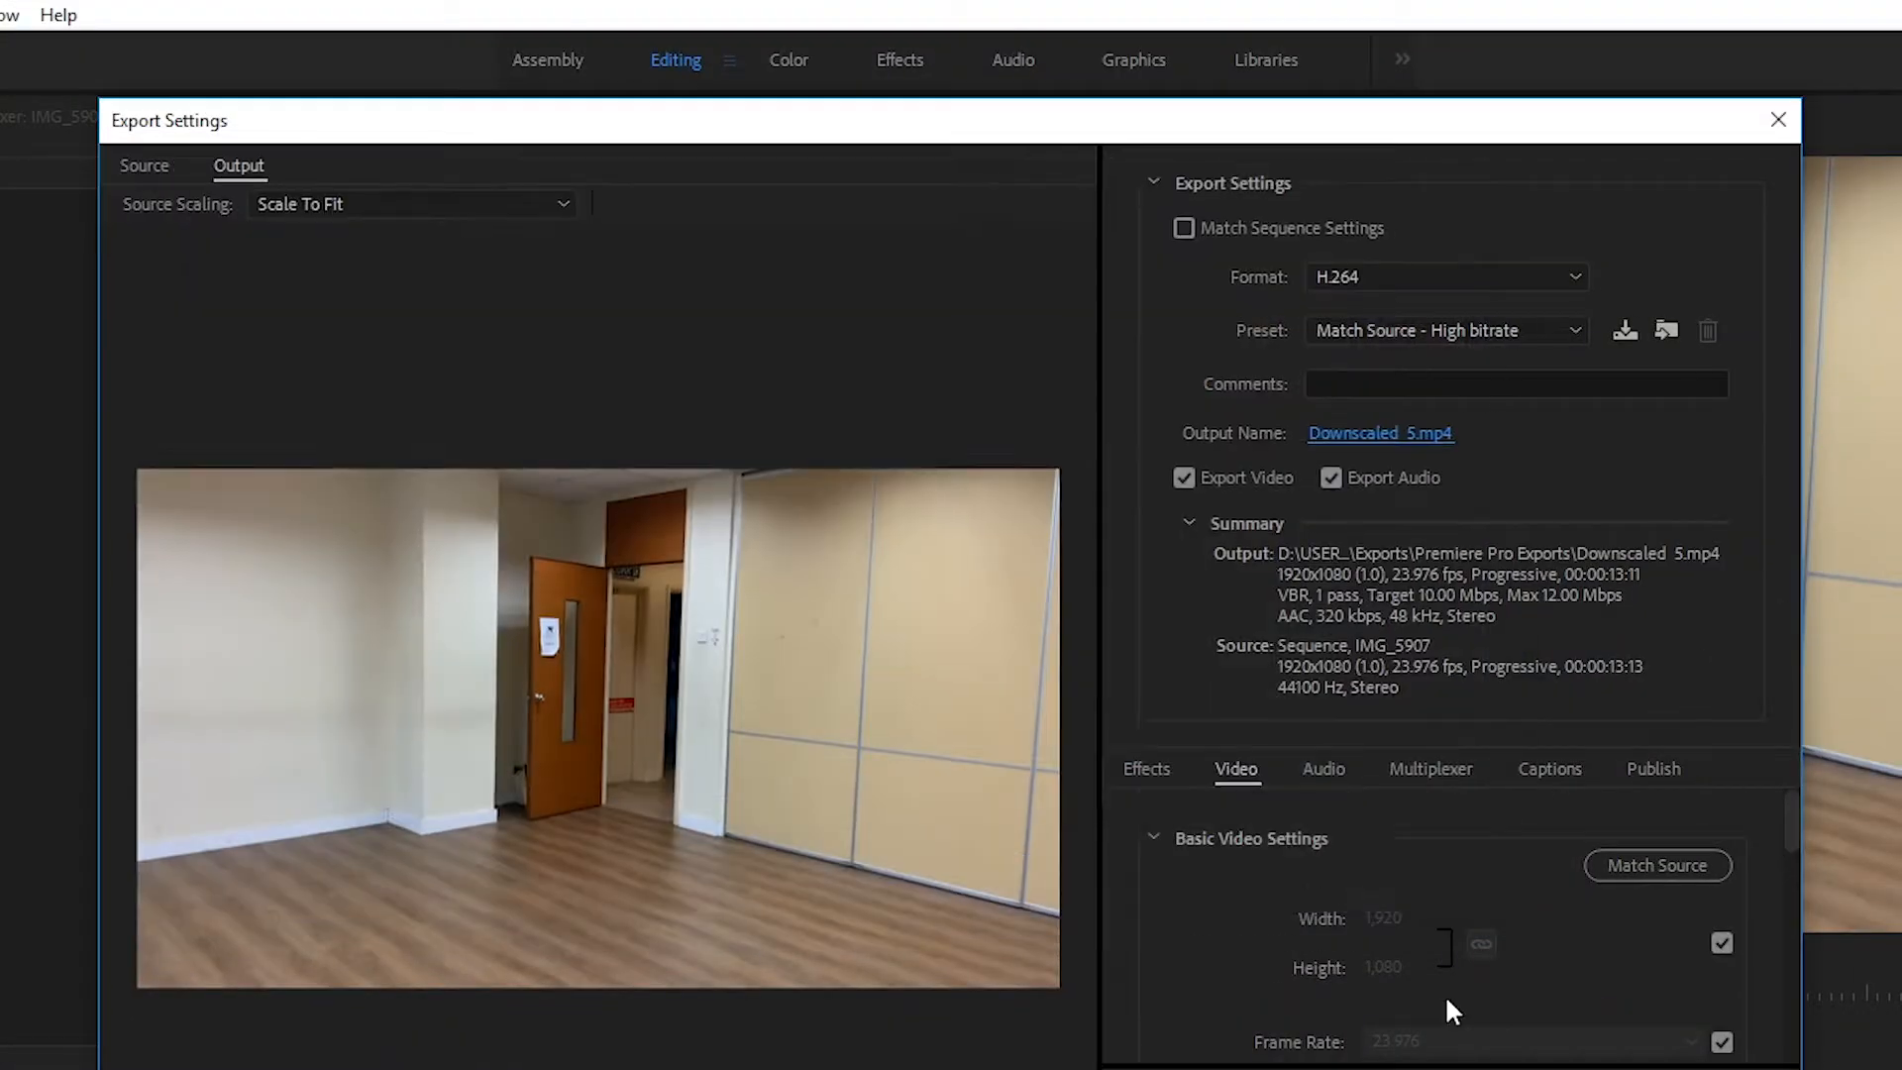
- Open the target bitrate for editing in the video export settings and export the sequence
scroll(1444, 1001, "down", 5)
left_click(1591, 825)
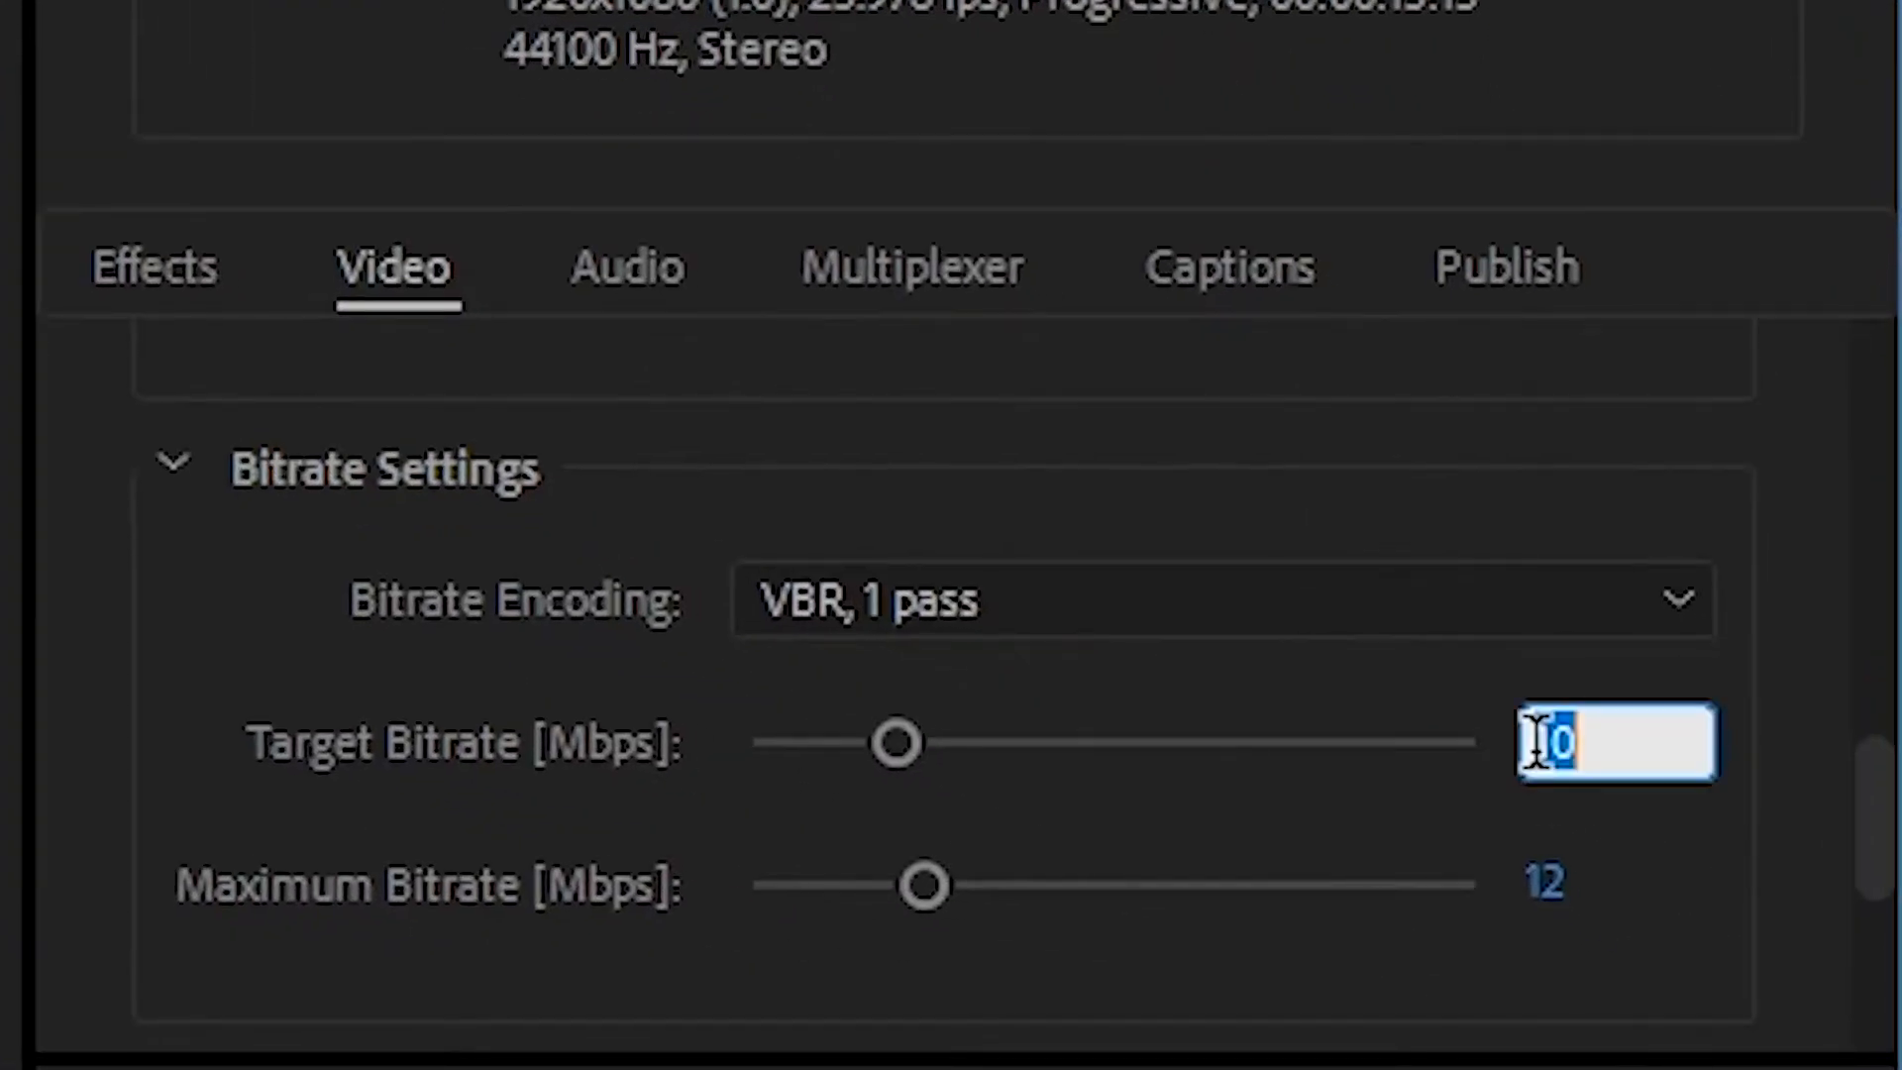
scroll(1746, 761, "down", 5)
scroll(854, 740, "up", 3)
scroll(854, 740, "down", 3)
left_click(1031, 718)
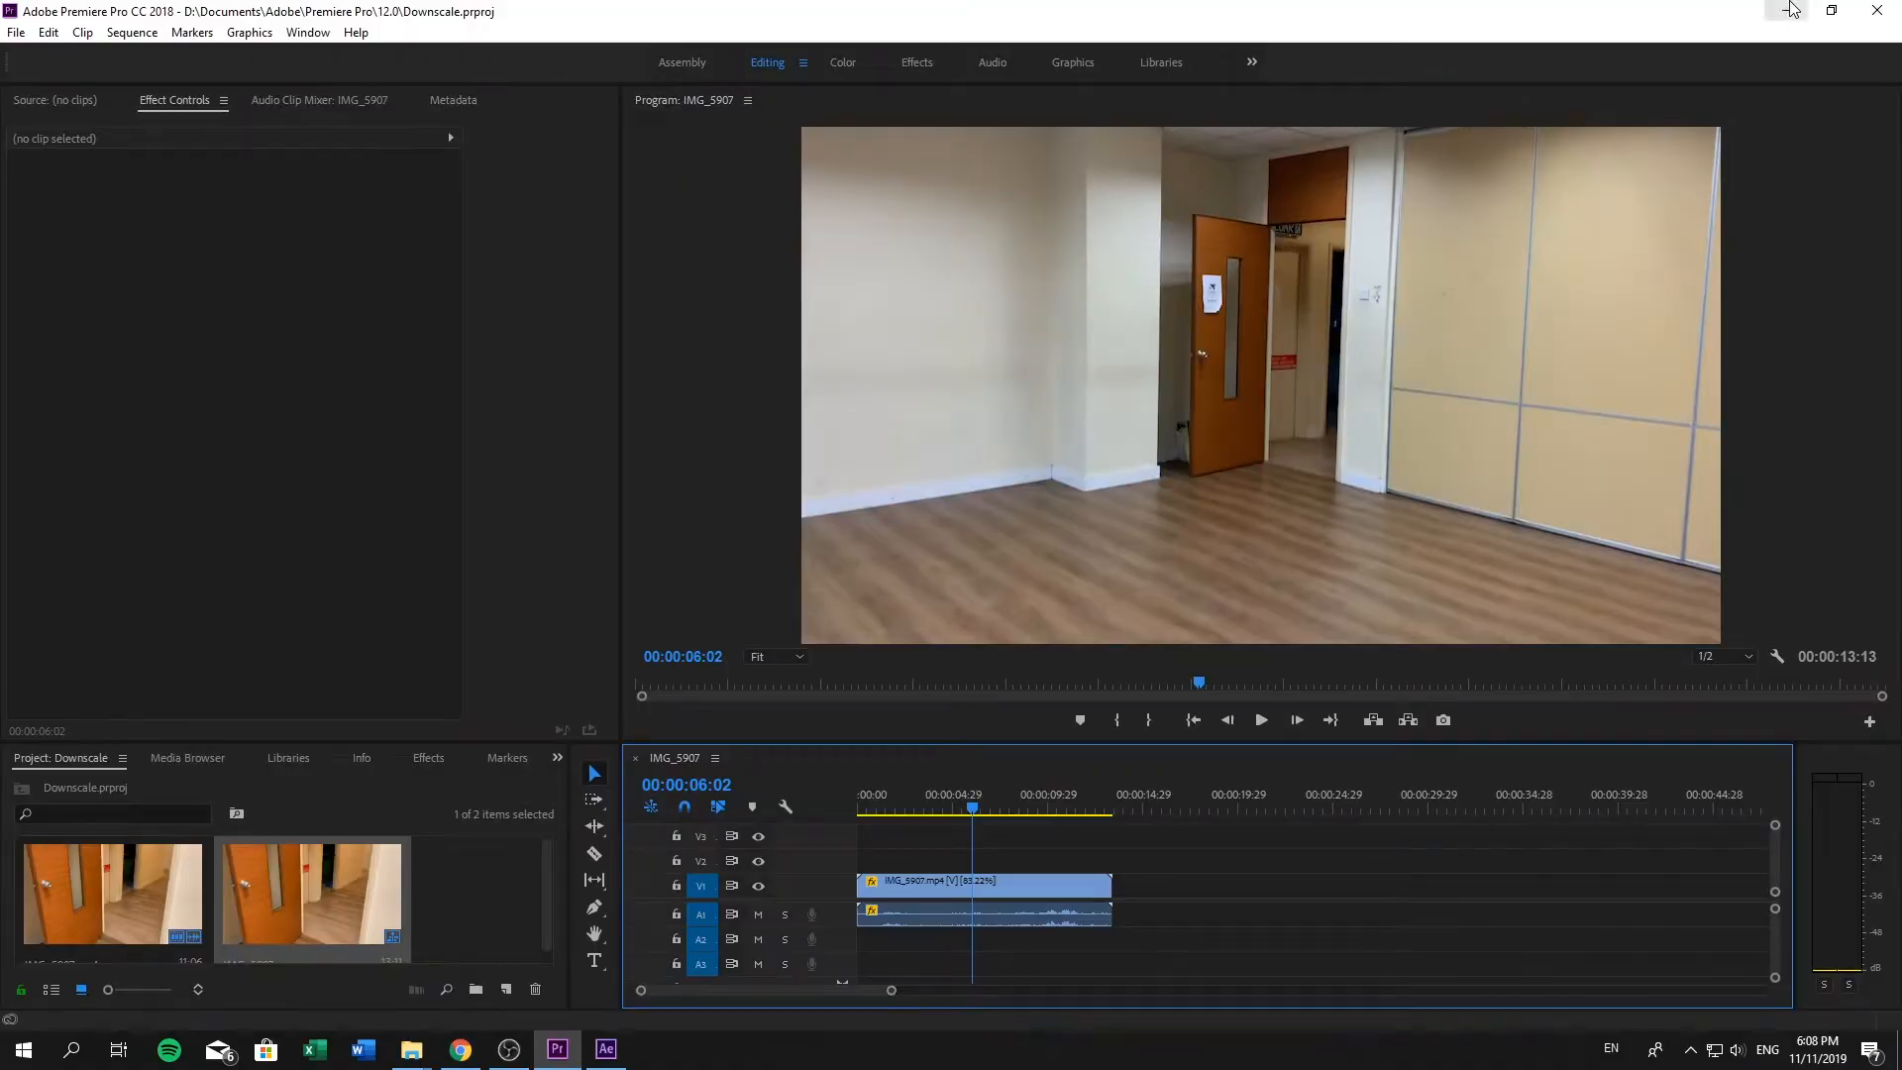
- Switch to After Effects, import the exported Downscaled 5 video and create a composition from it
left_click(1792, 10)
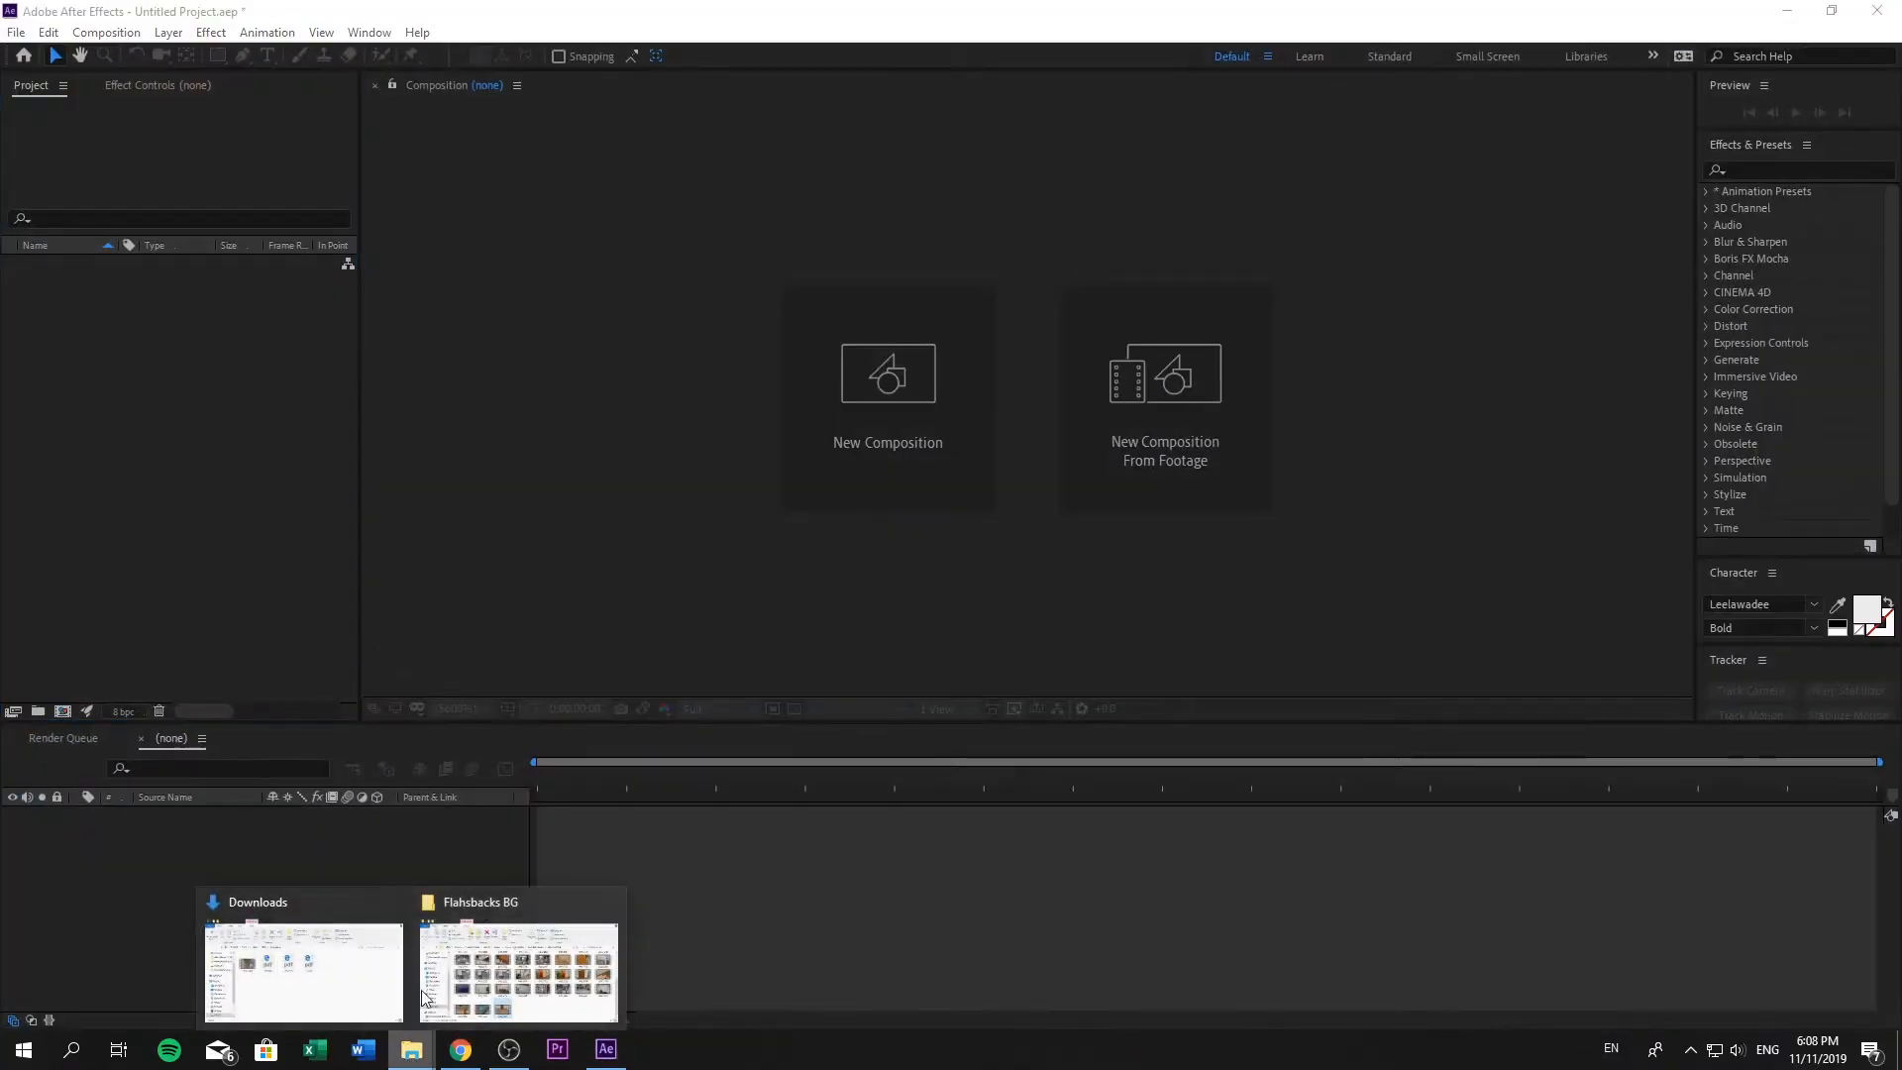
left_click(424, 996)
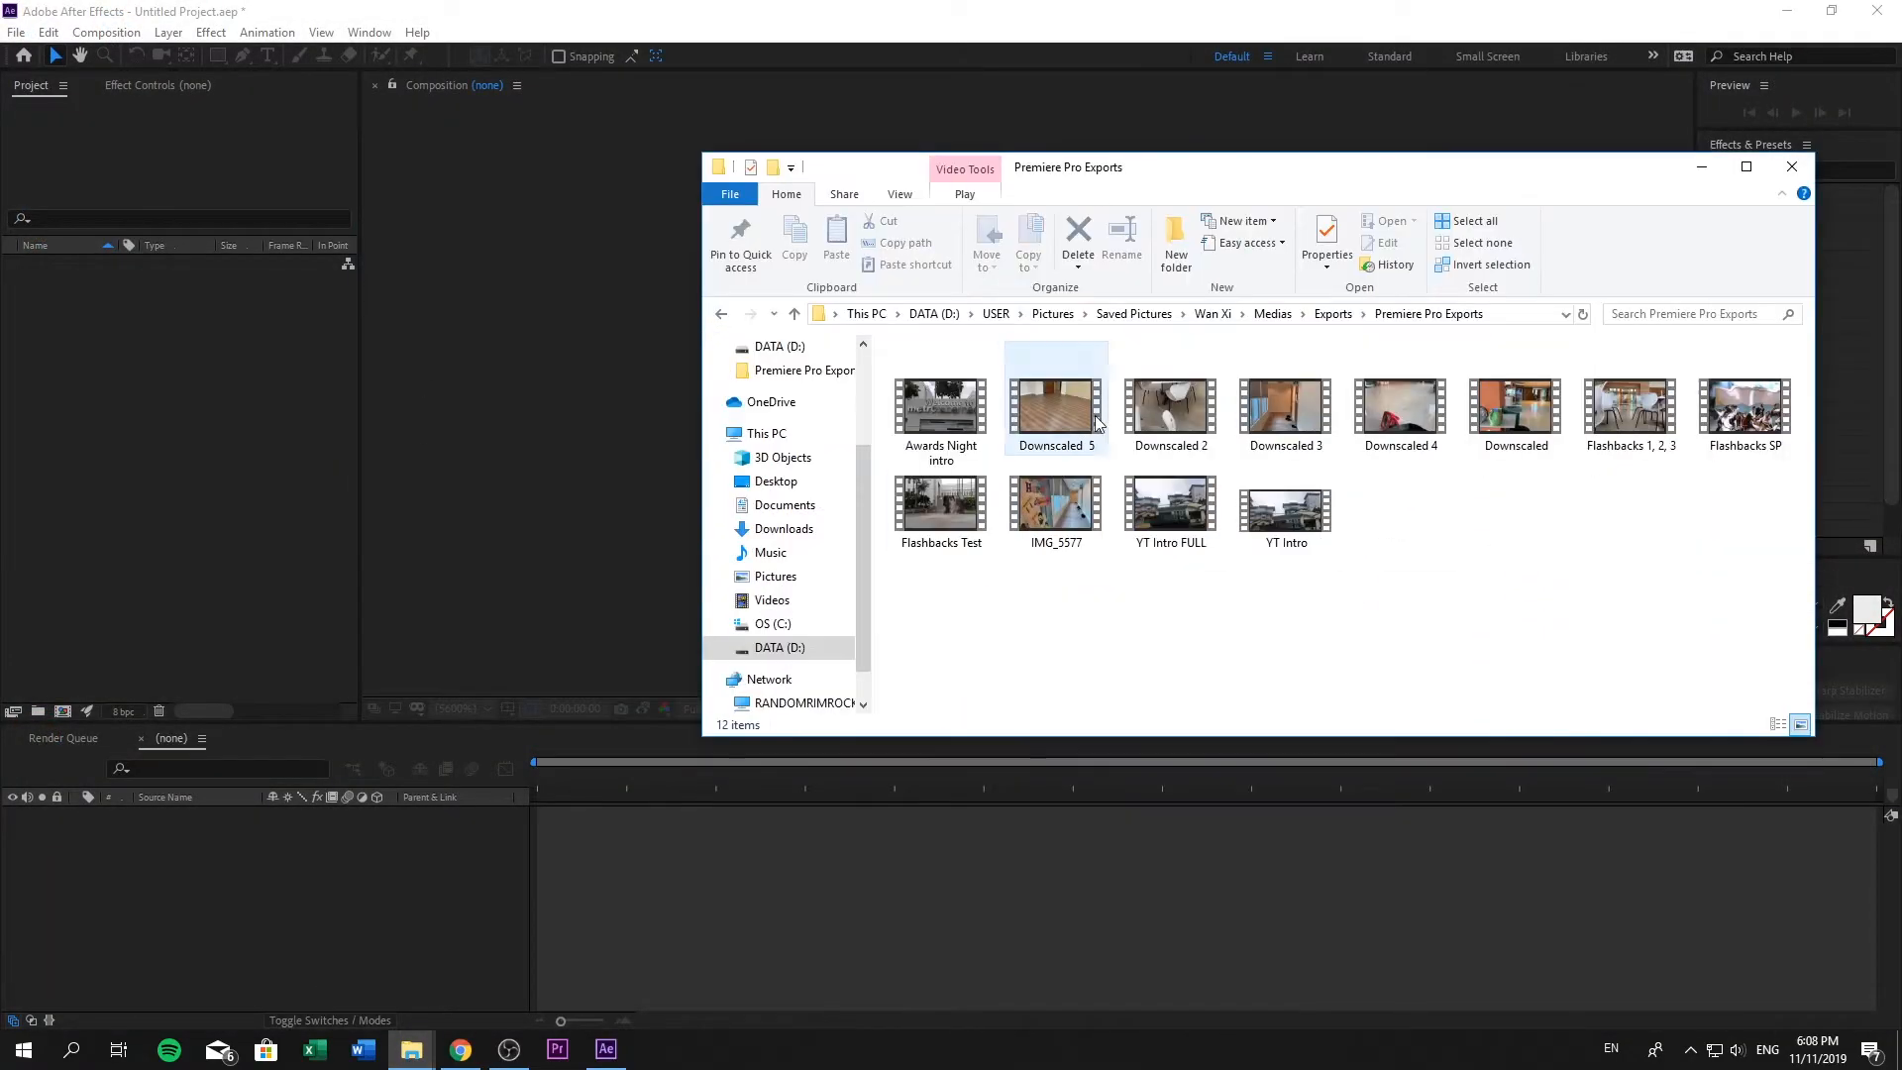
left_click_drag(807, 403, 277, 402)
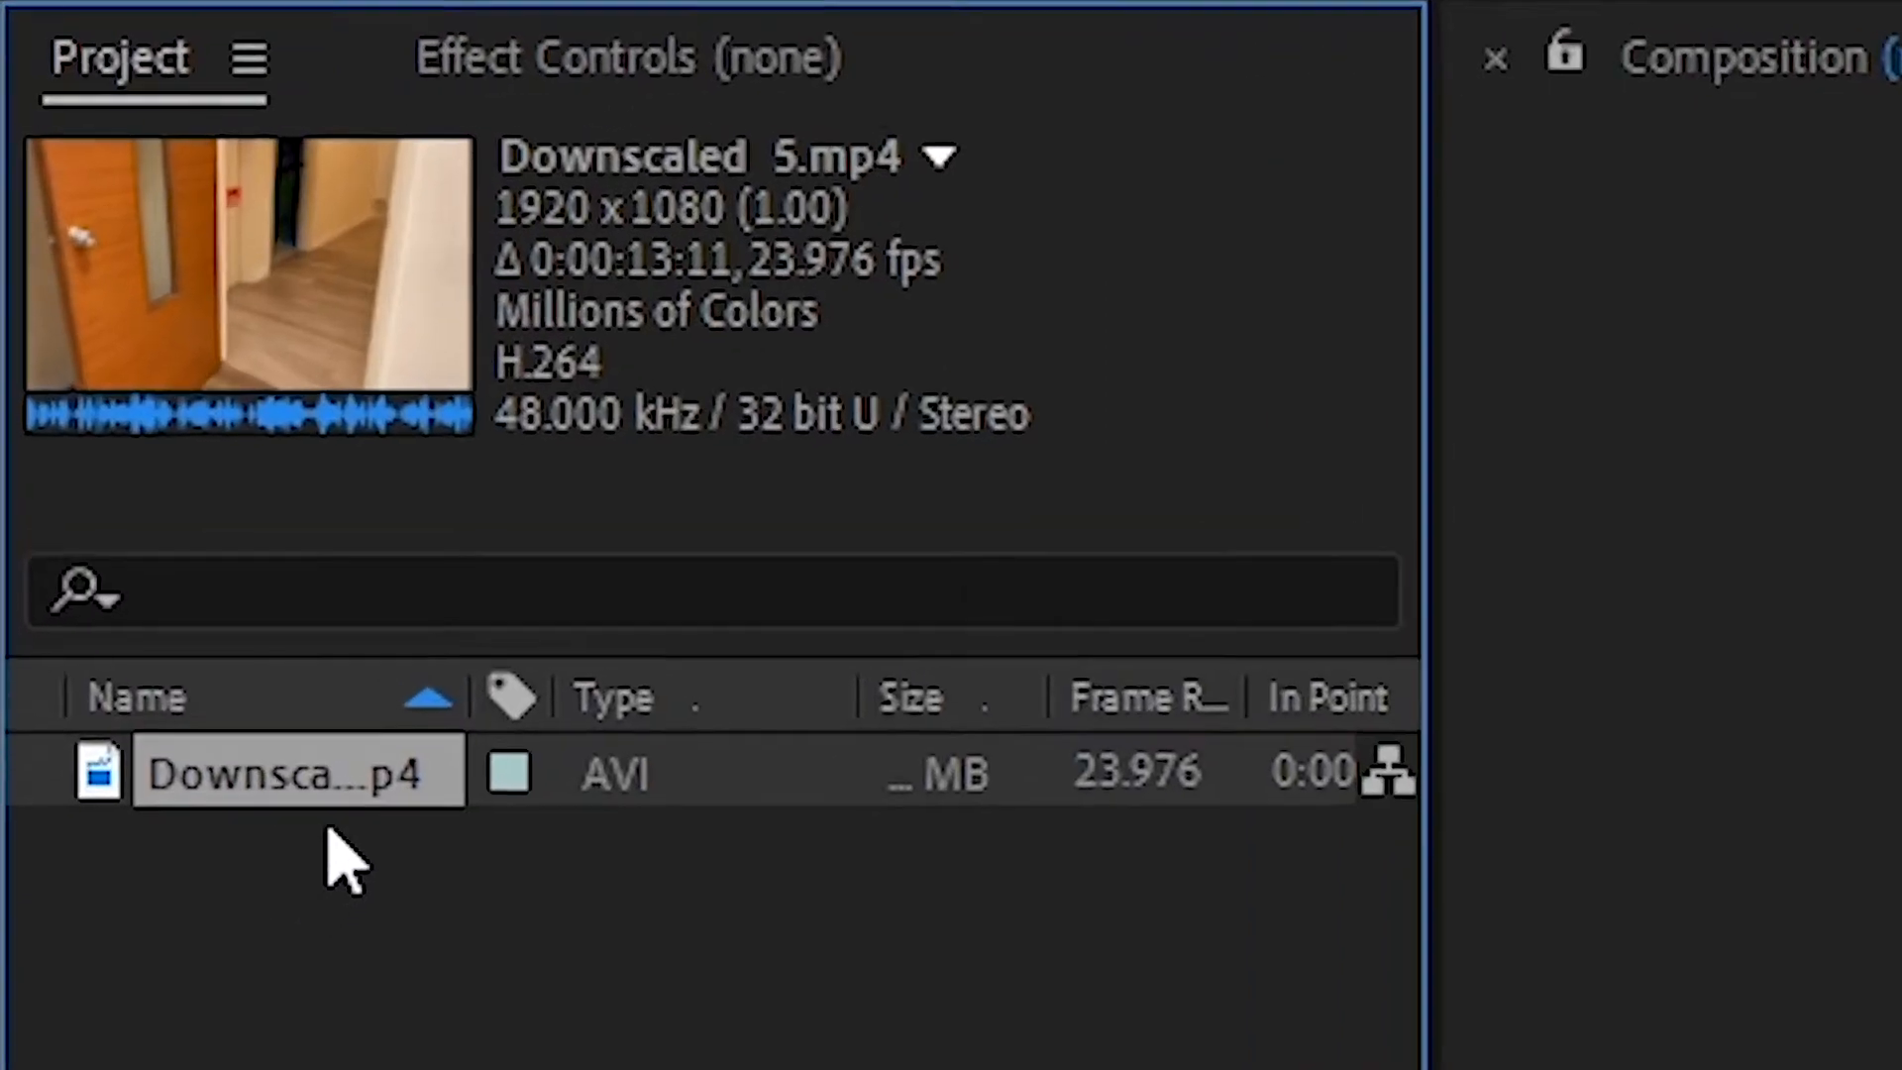
left_click_drag(89, 269, 56, 656)
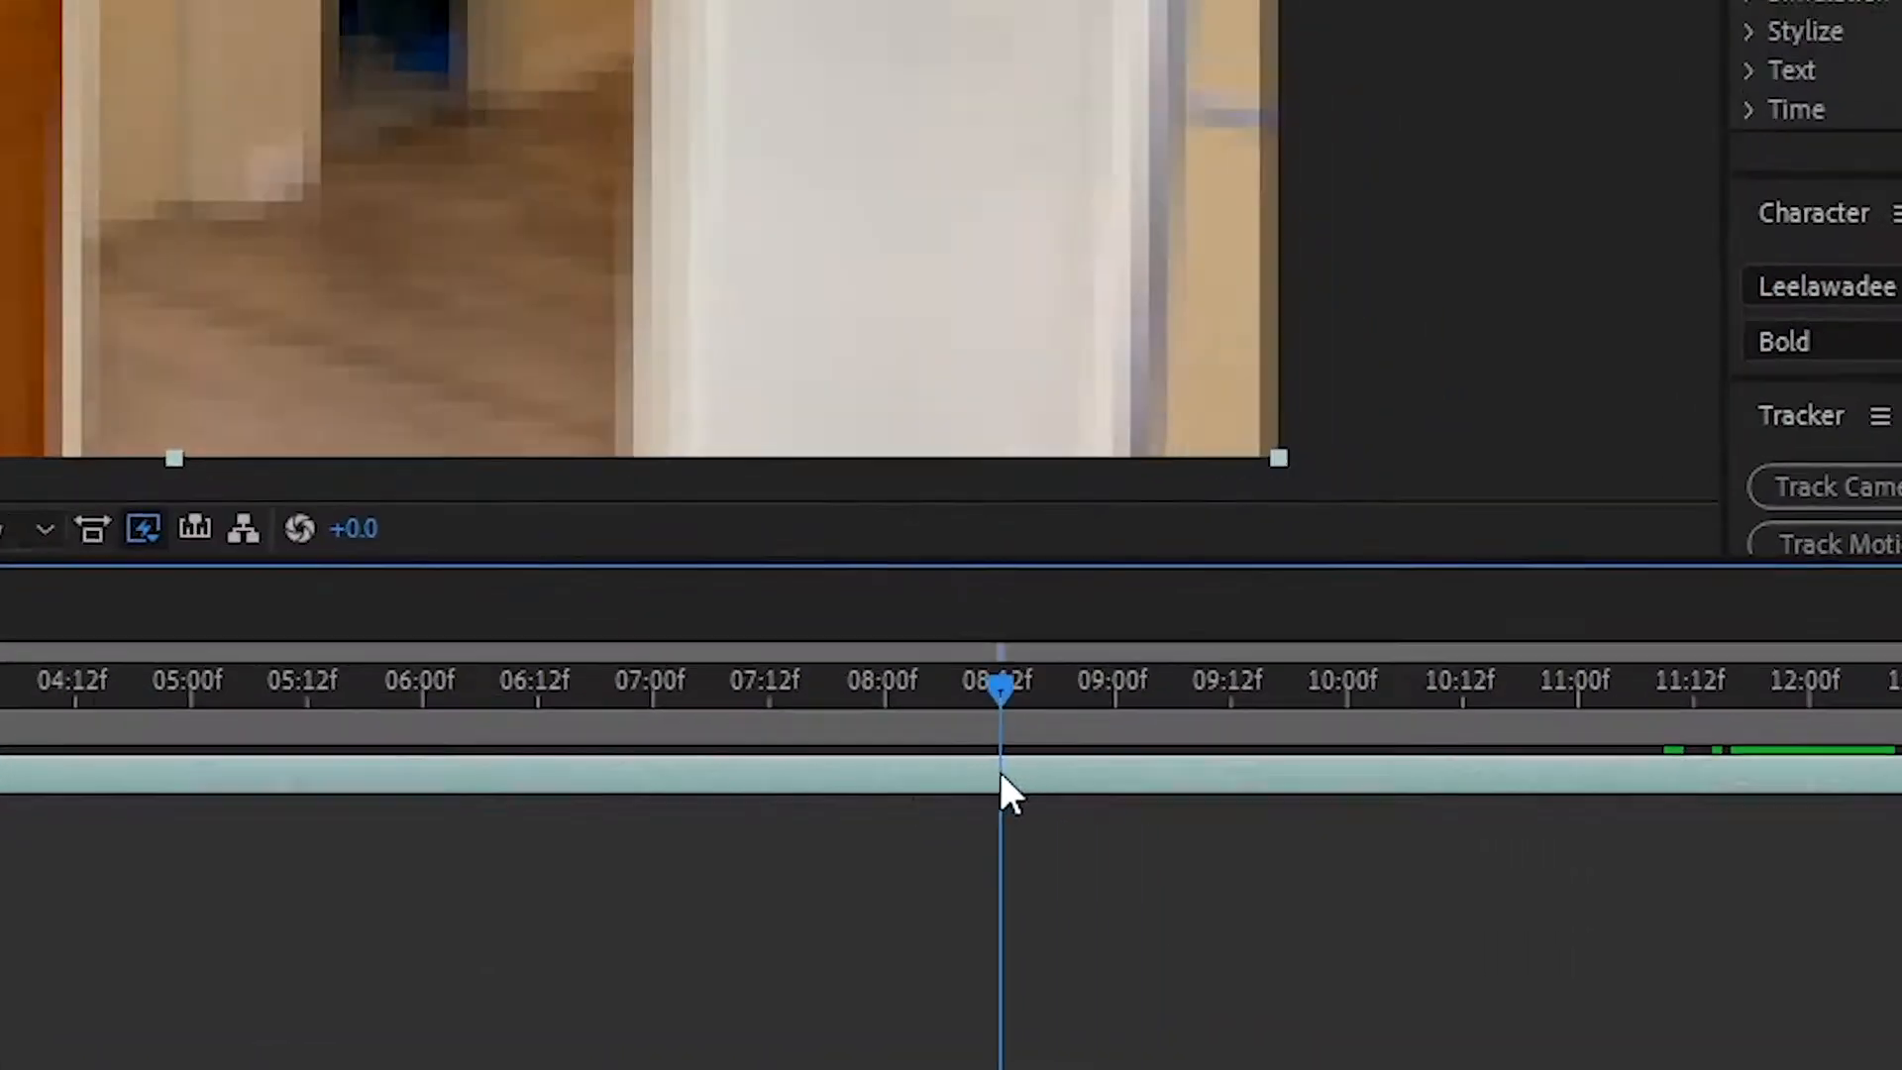
- Split the Downscaled 5 layer at about 9:17 and move the current time towards the end of the footage
left_click_drag(998, 769, 1251, 763)
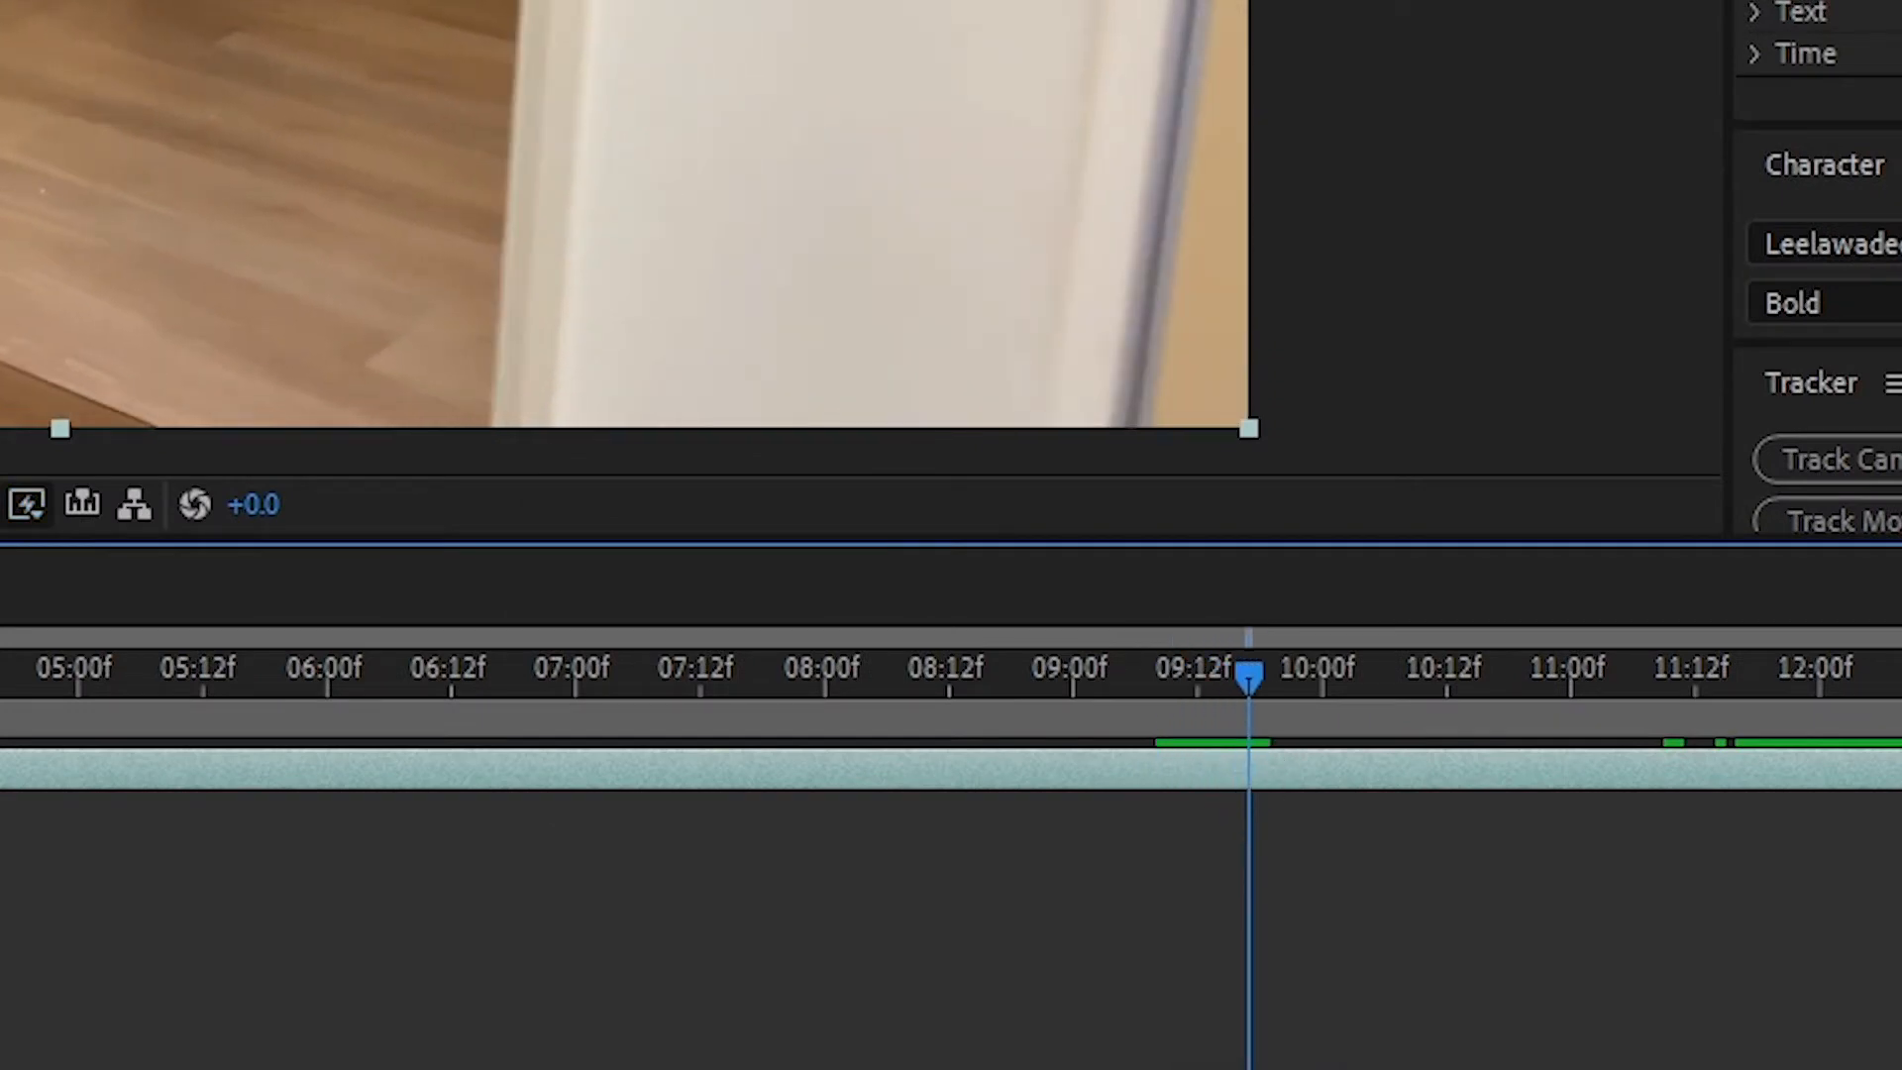
key("ctrl+shift+d")
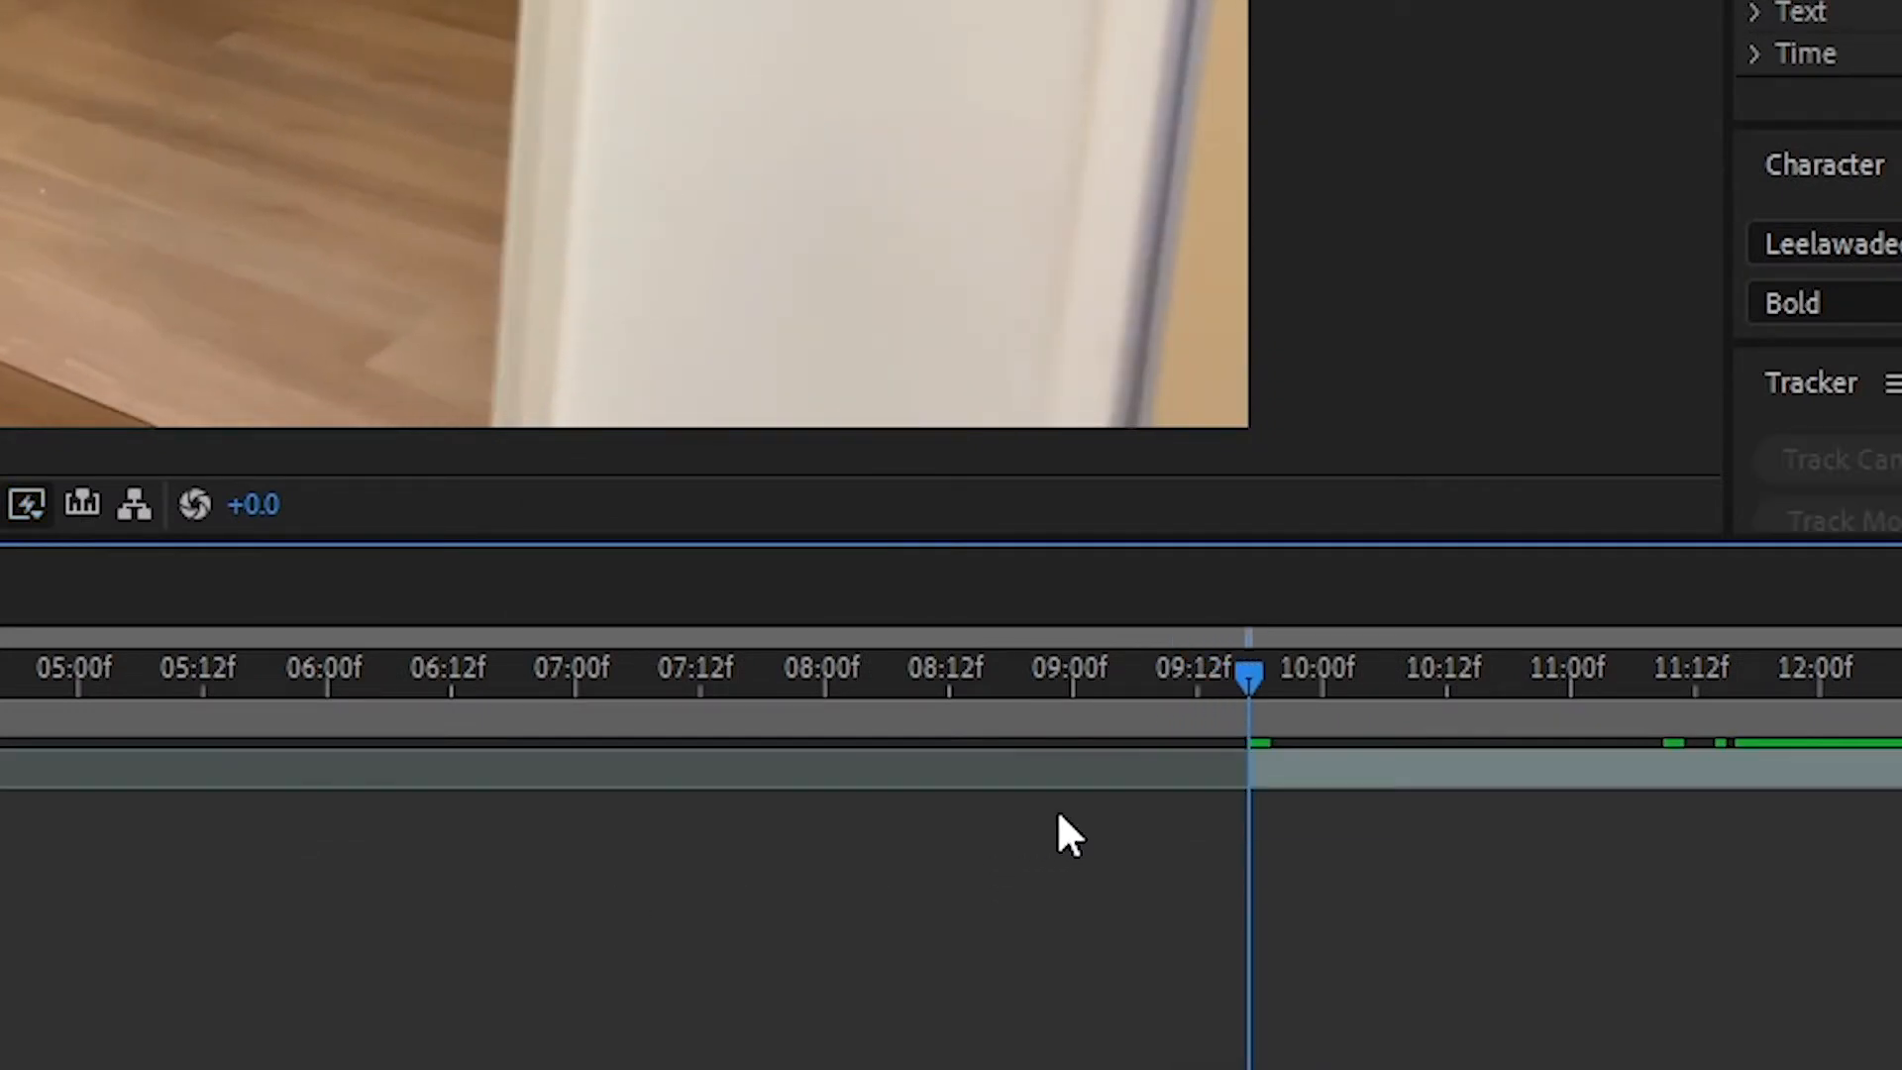
left_click_drag(1224, 722, 1851, 777)
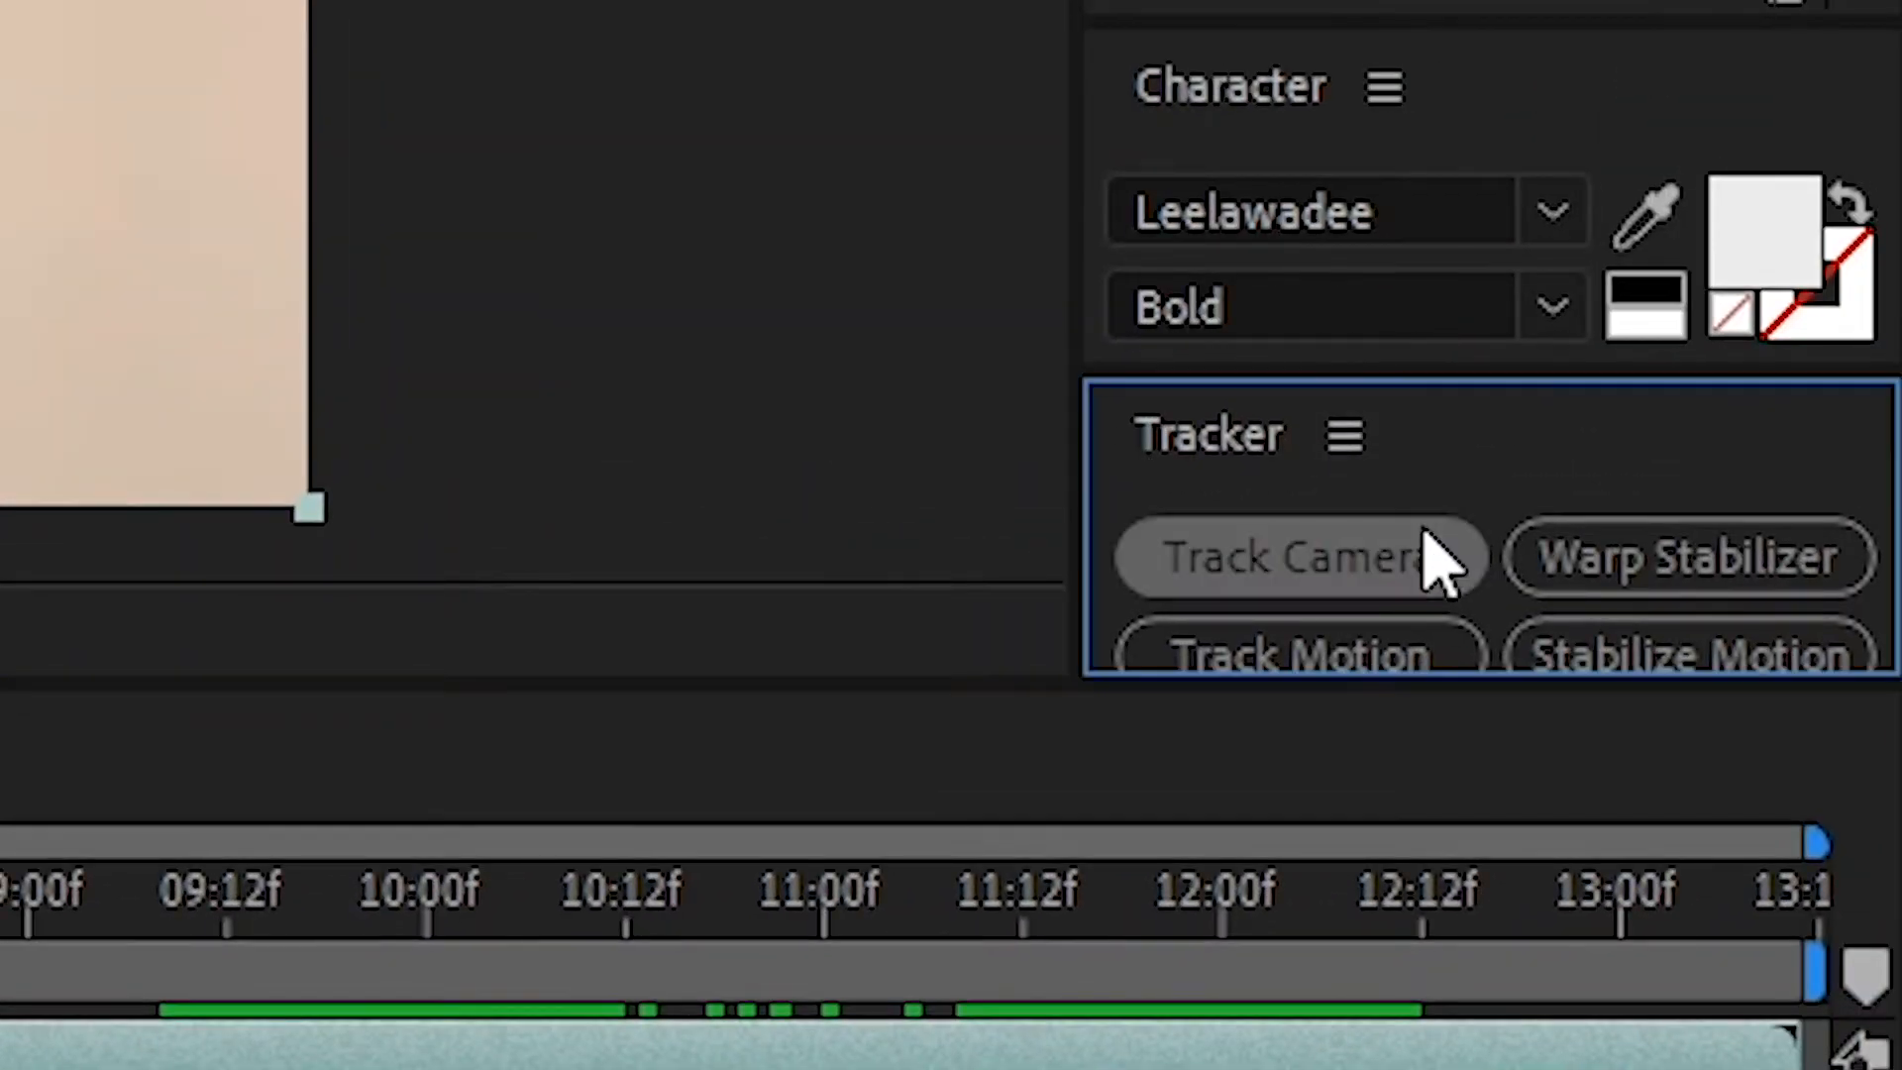
- Track the camera of the Downscaled 5 footage and create a 3D tracker camera from the tracked points at the start
left_click(1441, 560)
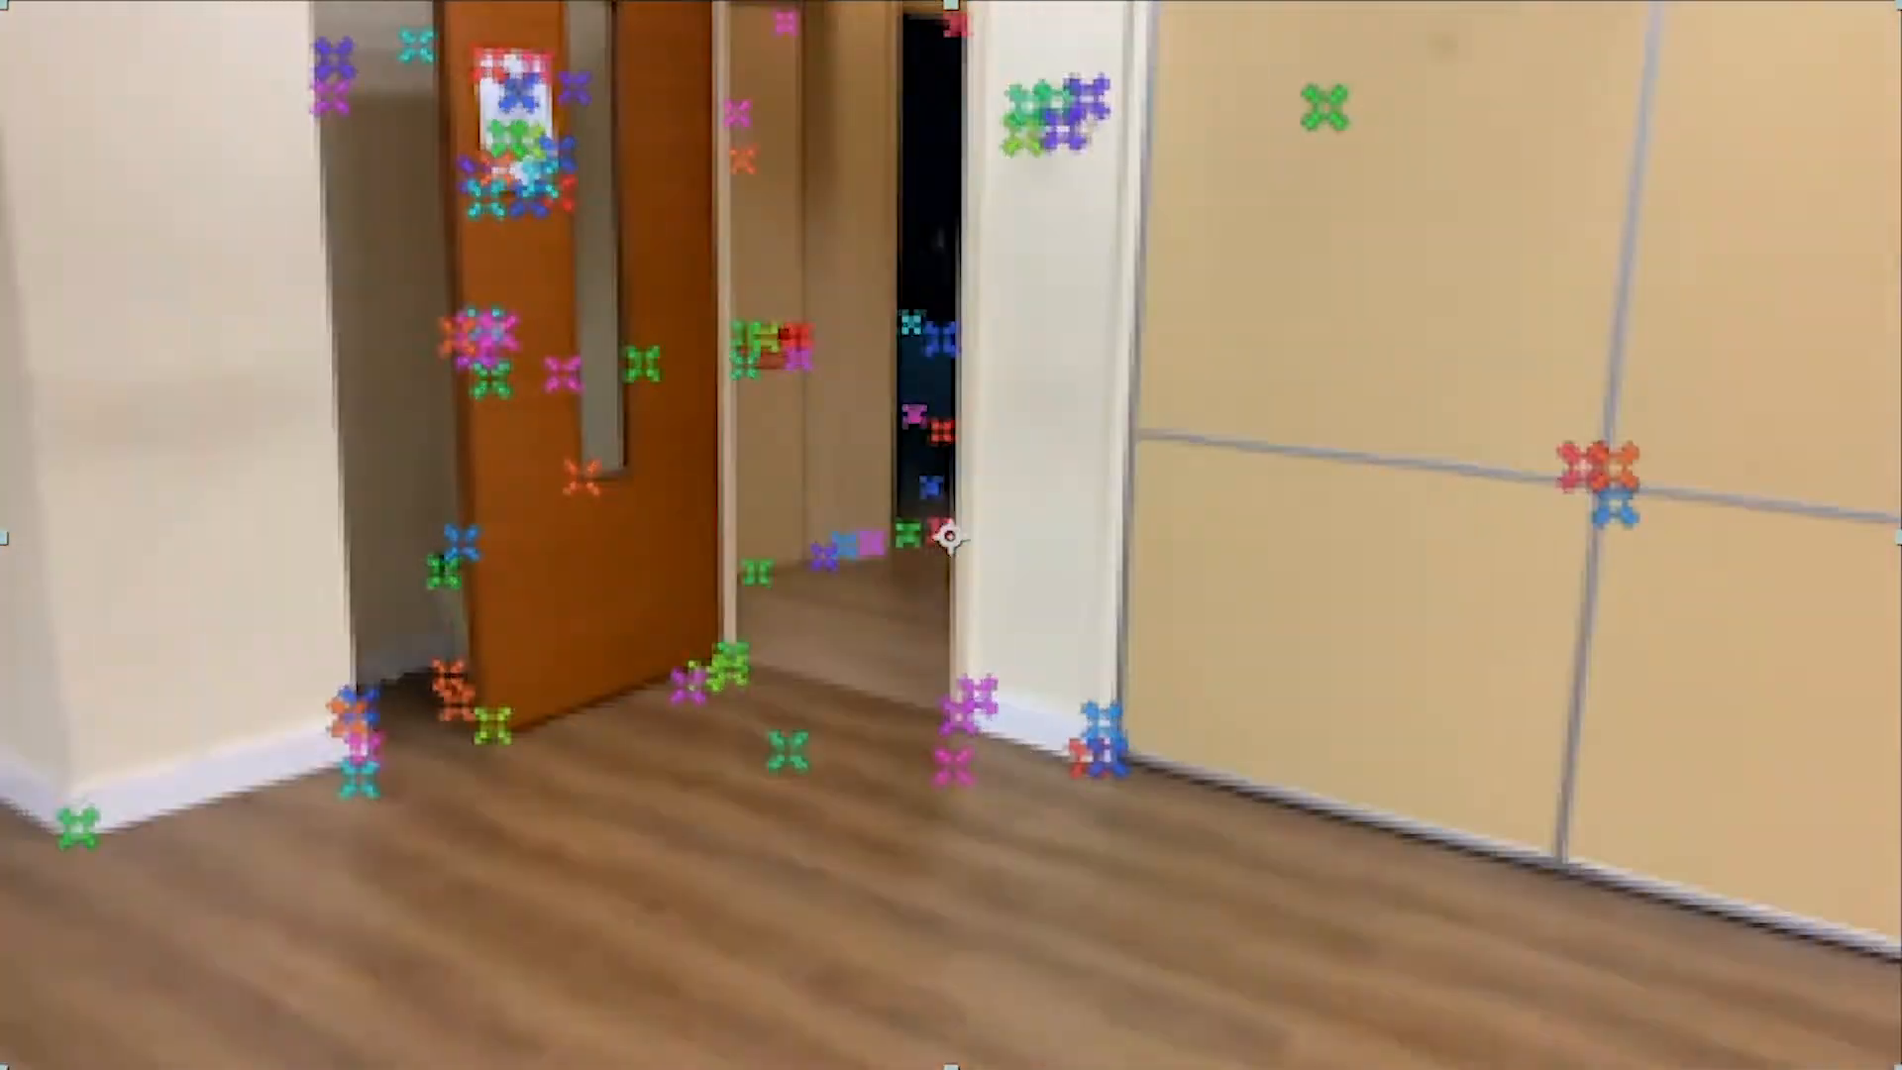
left_click_drag(671, 796, 524, 792)
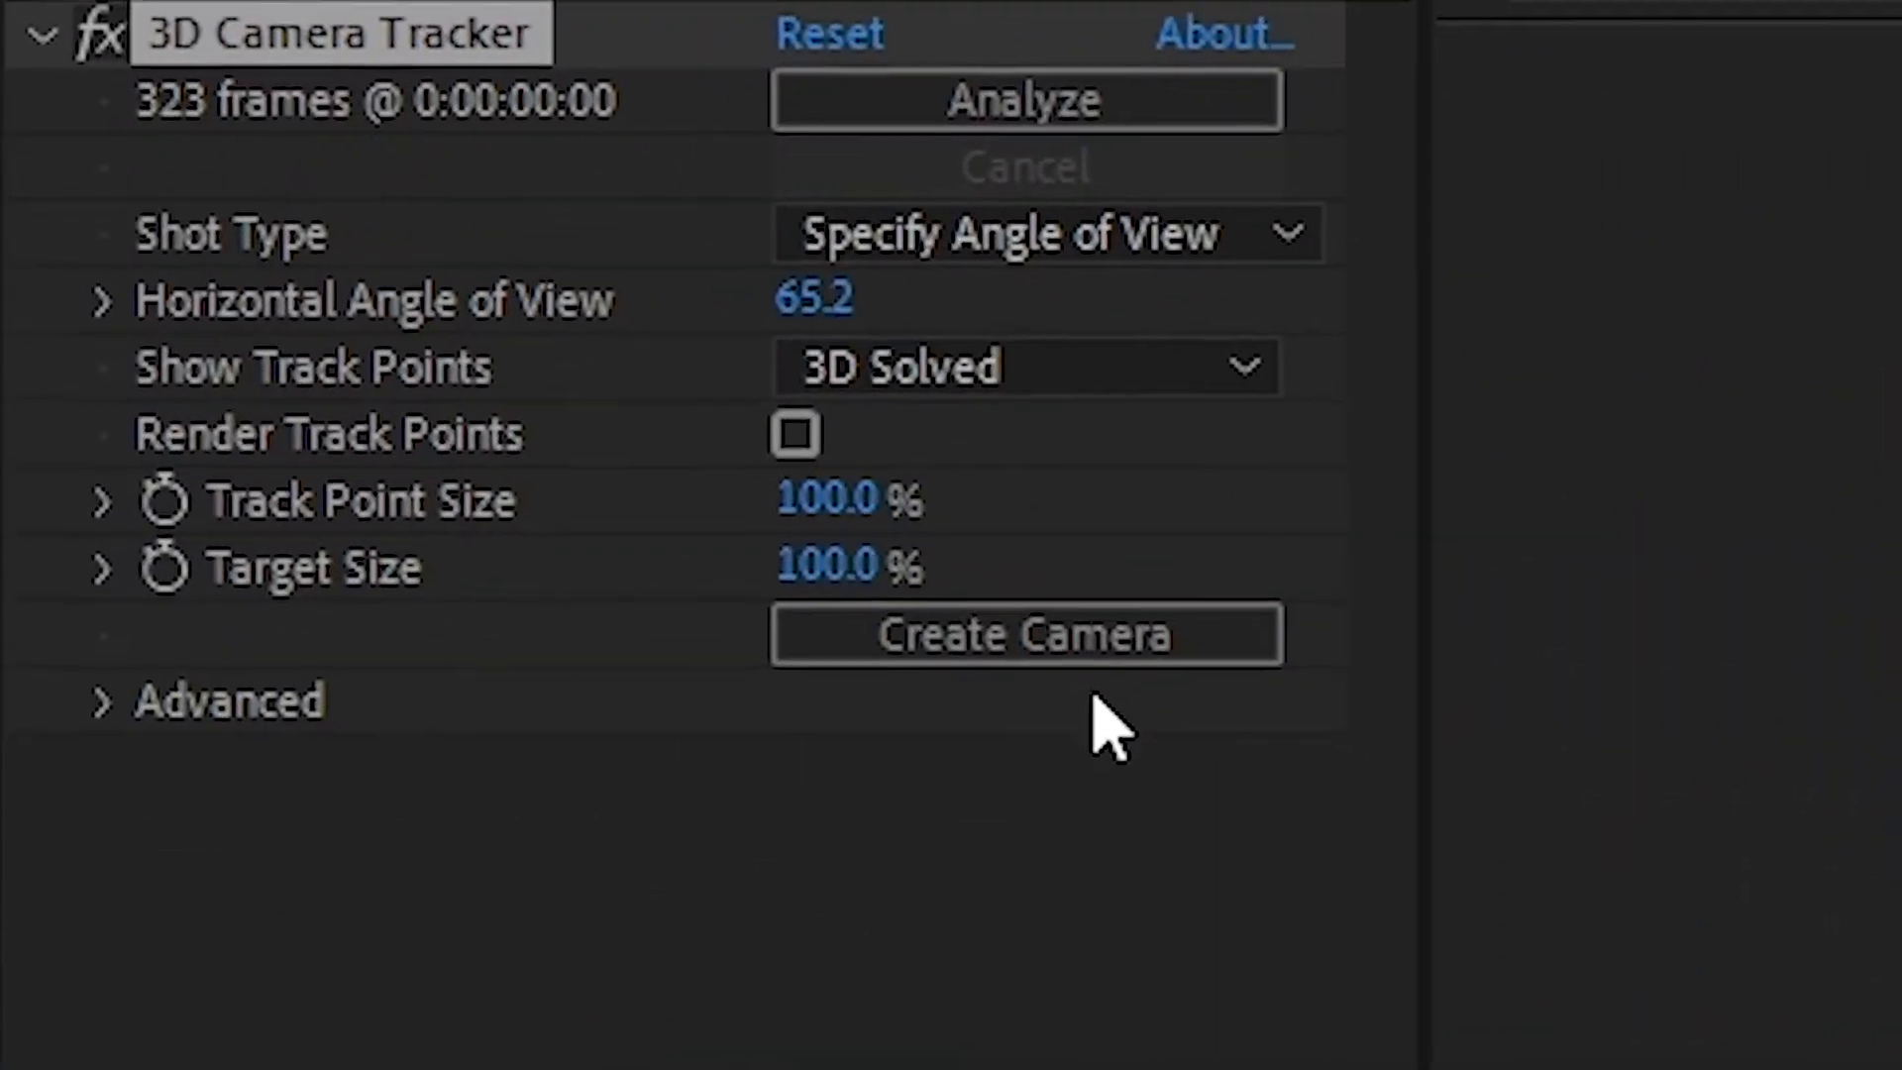
left_click(1099, 650)
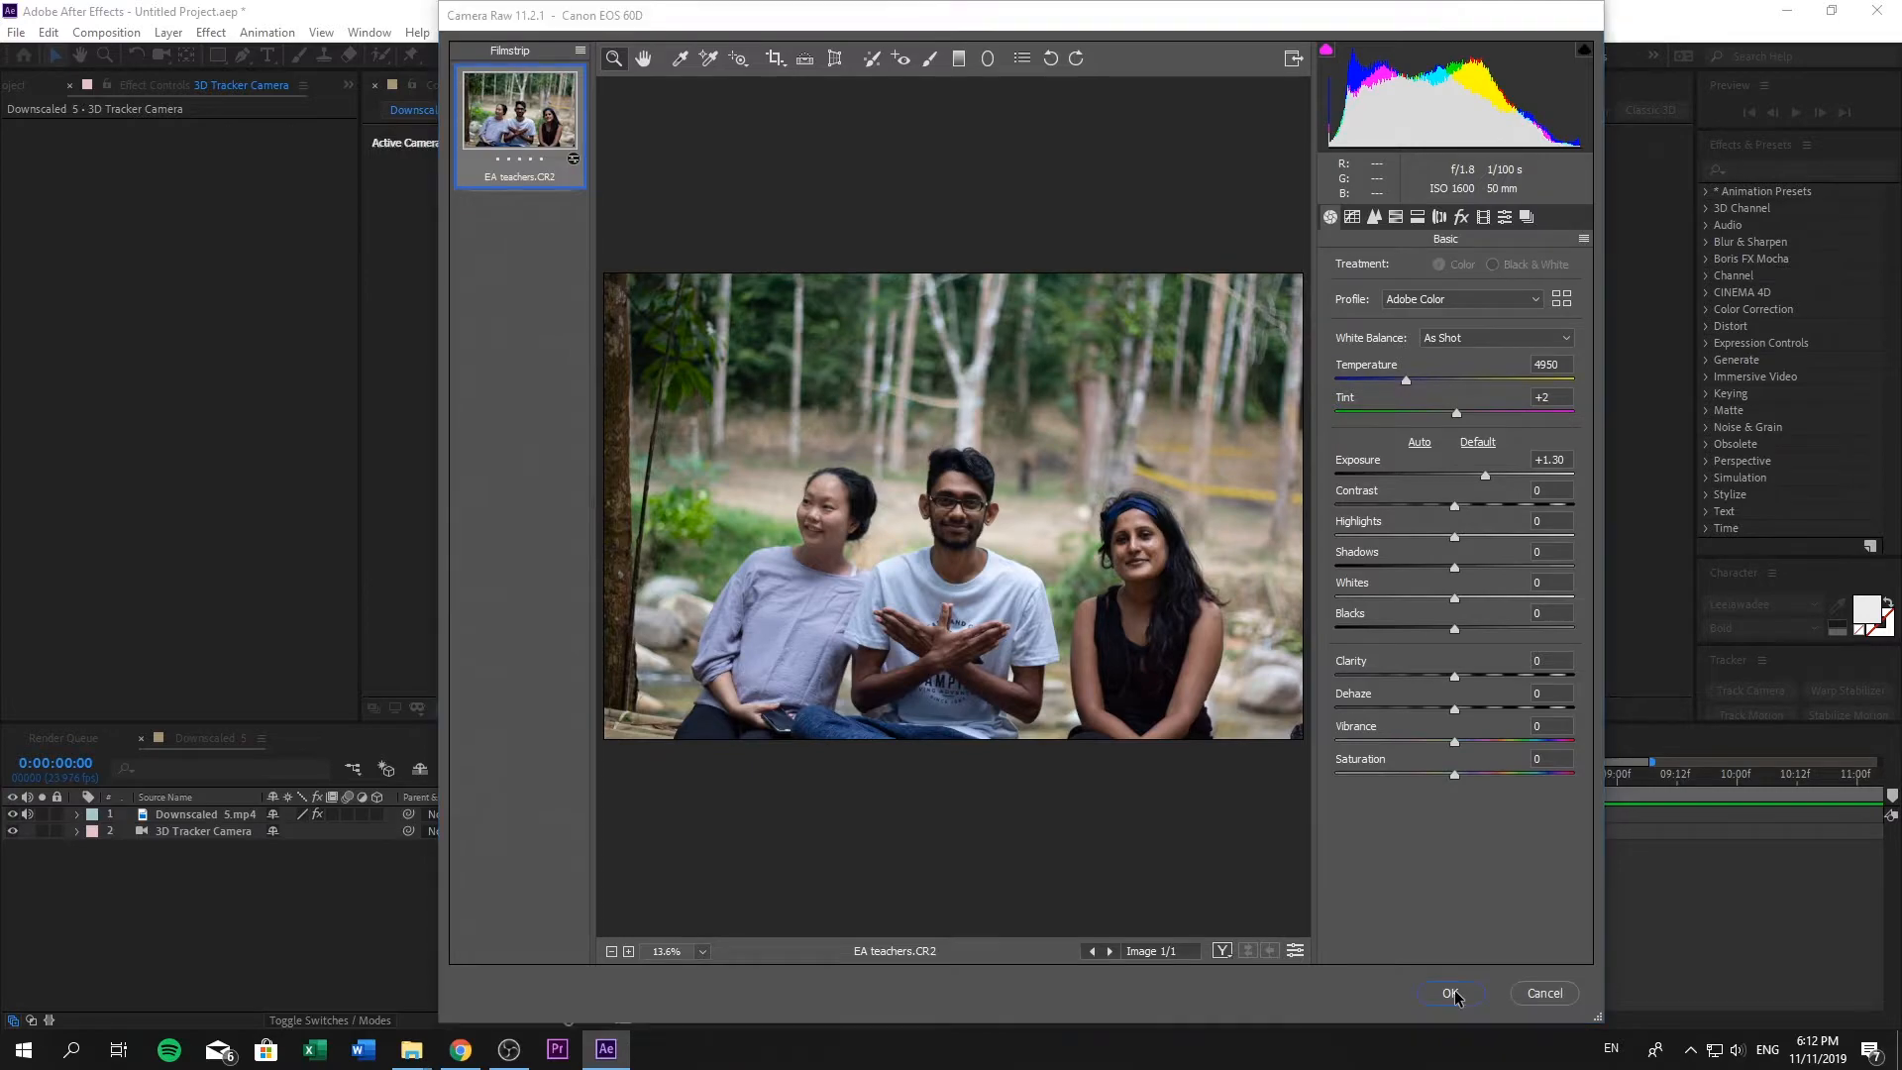
- Import the EA teachers.CR2 photo with its current Camera Raw settings, then scale and position it over the door footage
left_click(1455, 994)
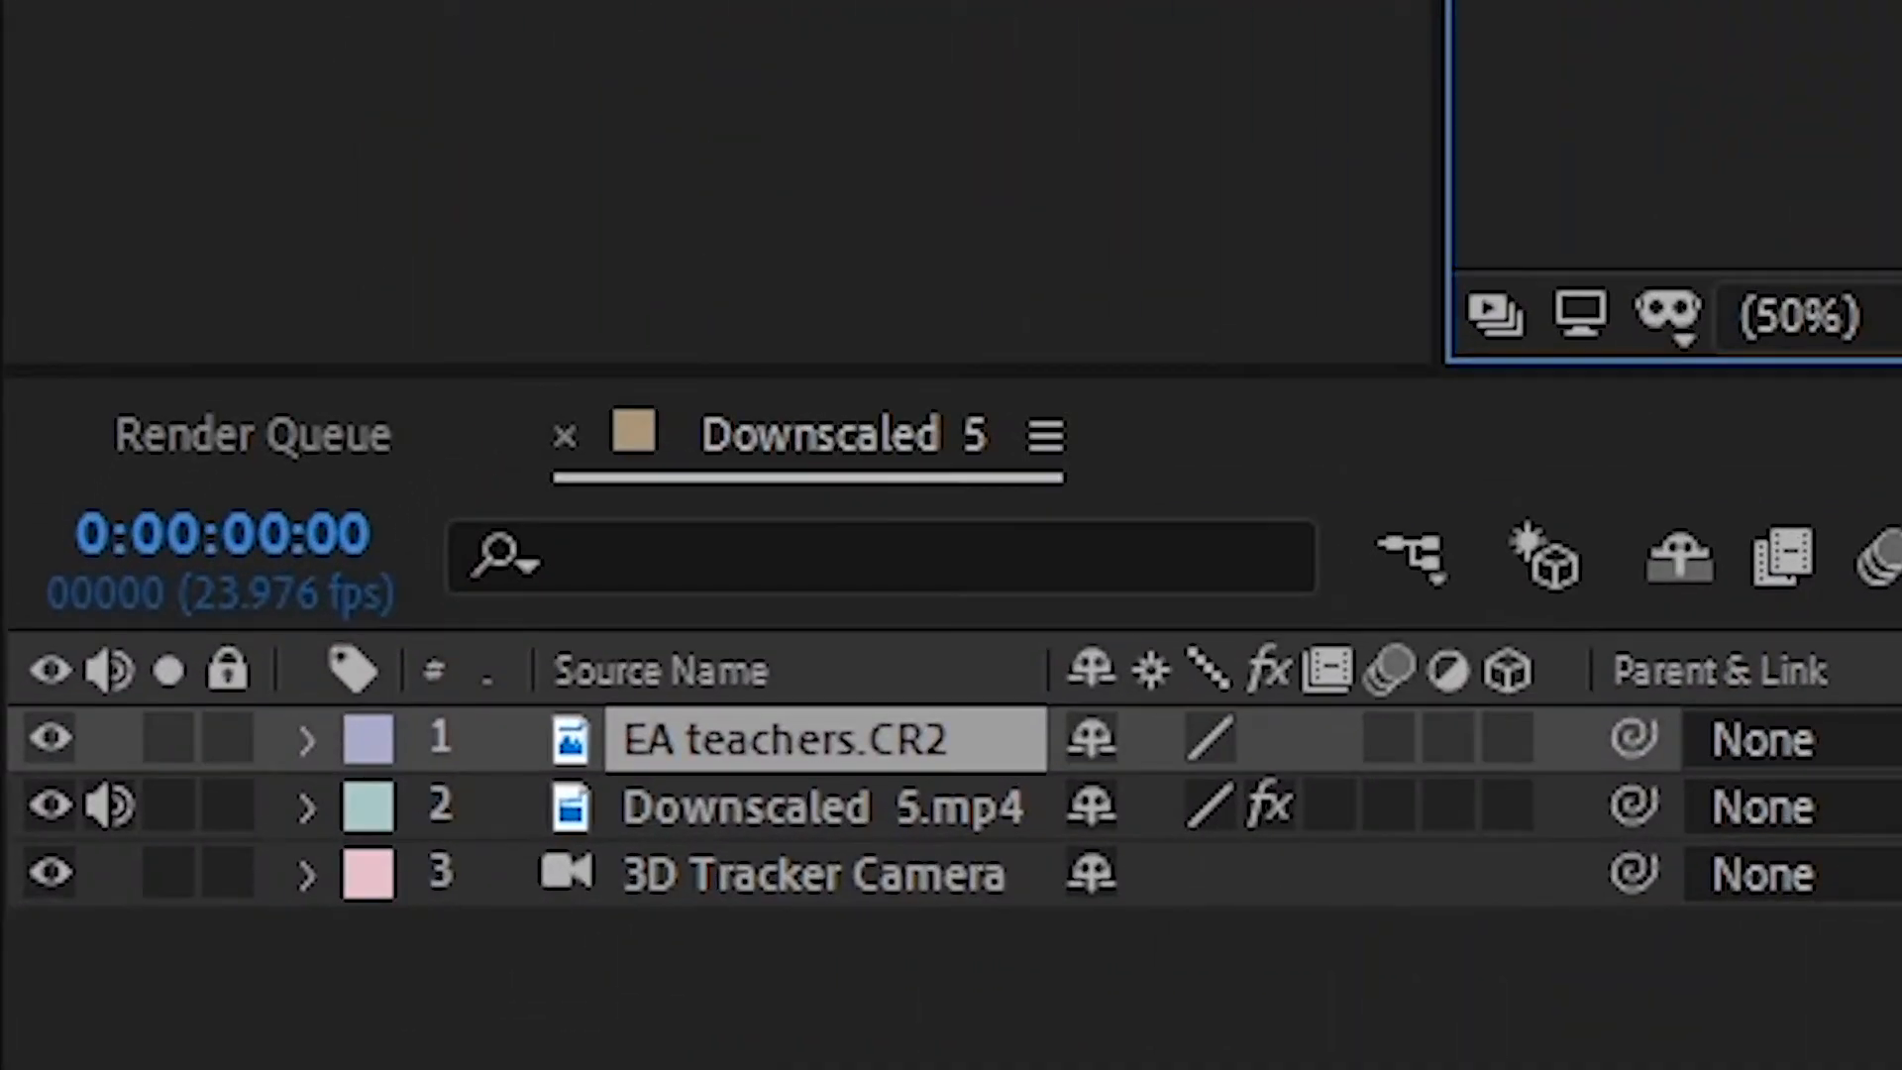
key("s")
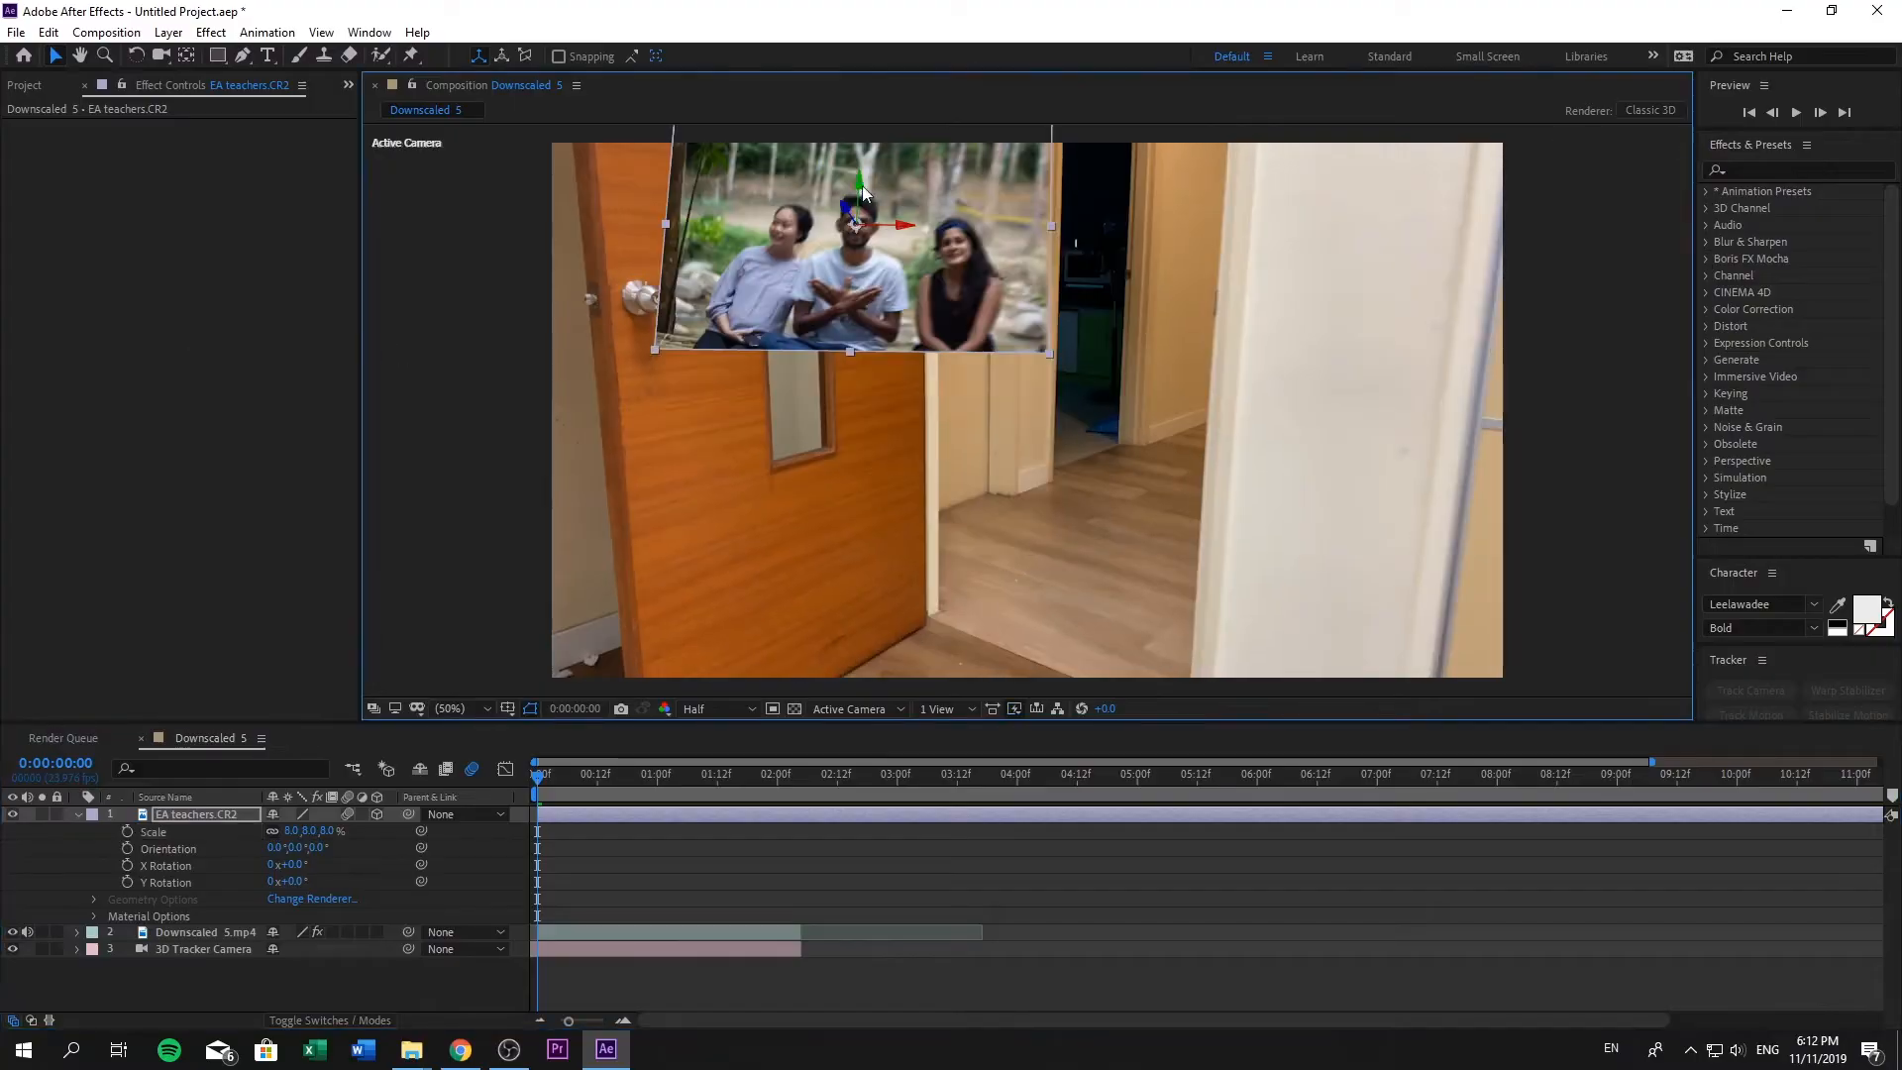
left_click_drag(864, 192, 1050, 396)
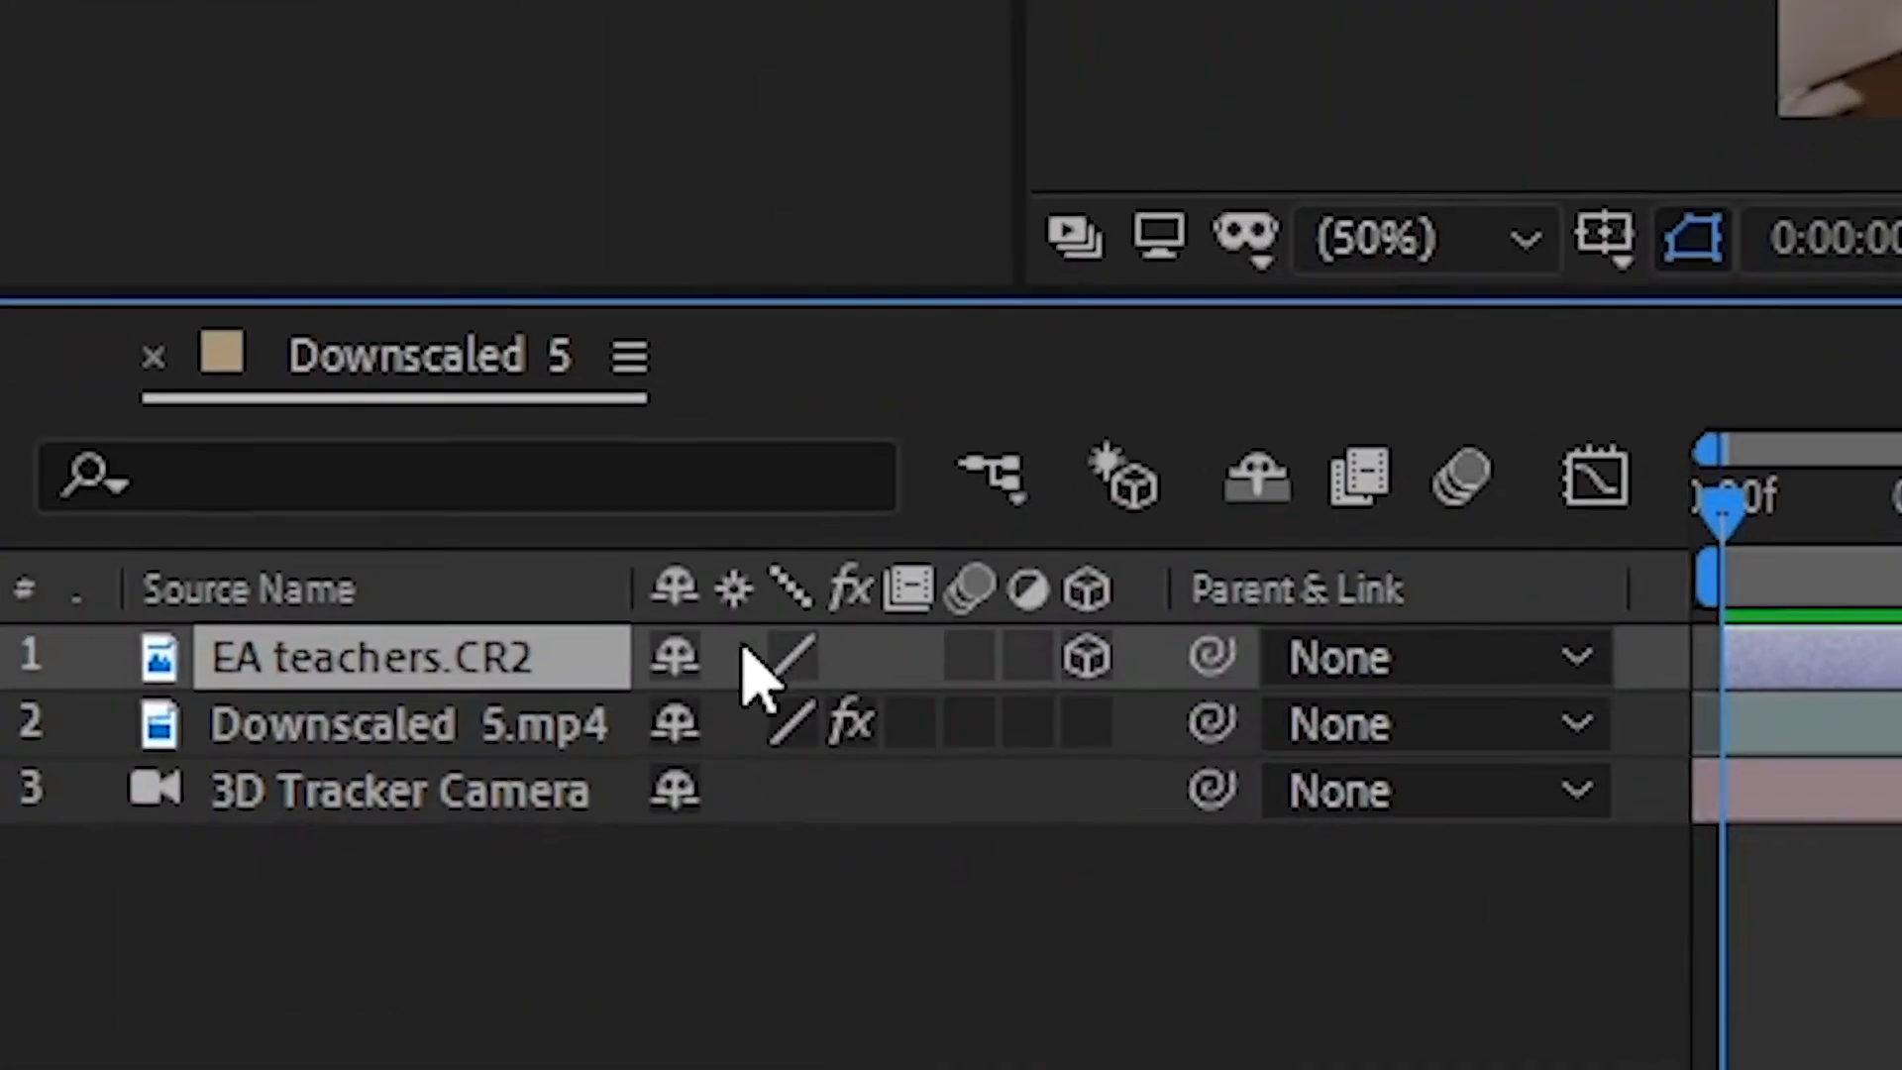
- Rotate the EA teachers.CR2 layer to X 8°, Y -1° and Z -1°, and reposition it to fill the frame
key("r")
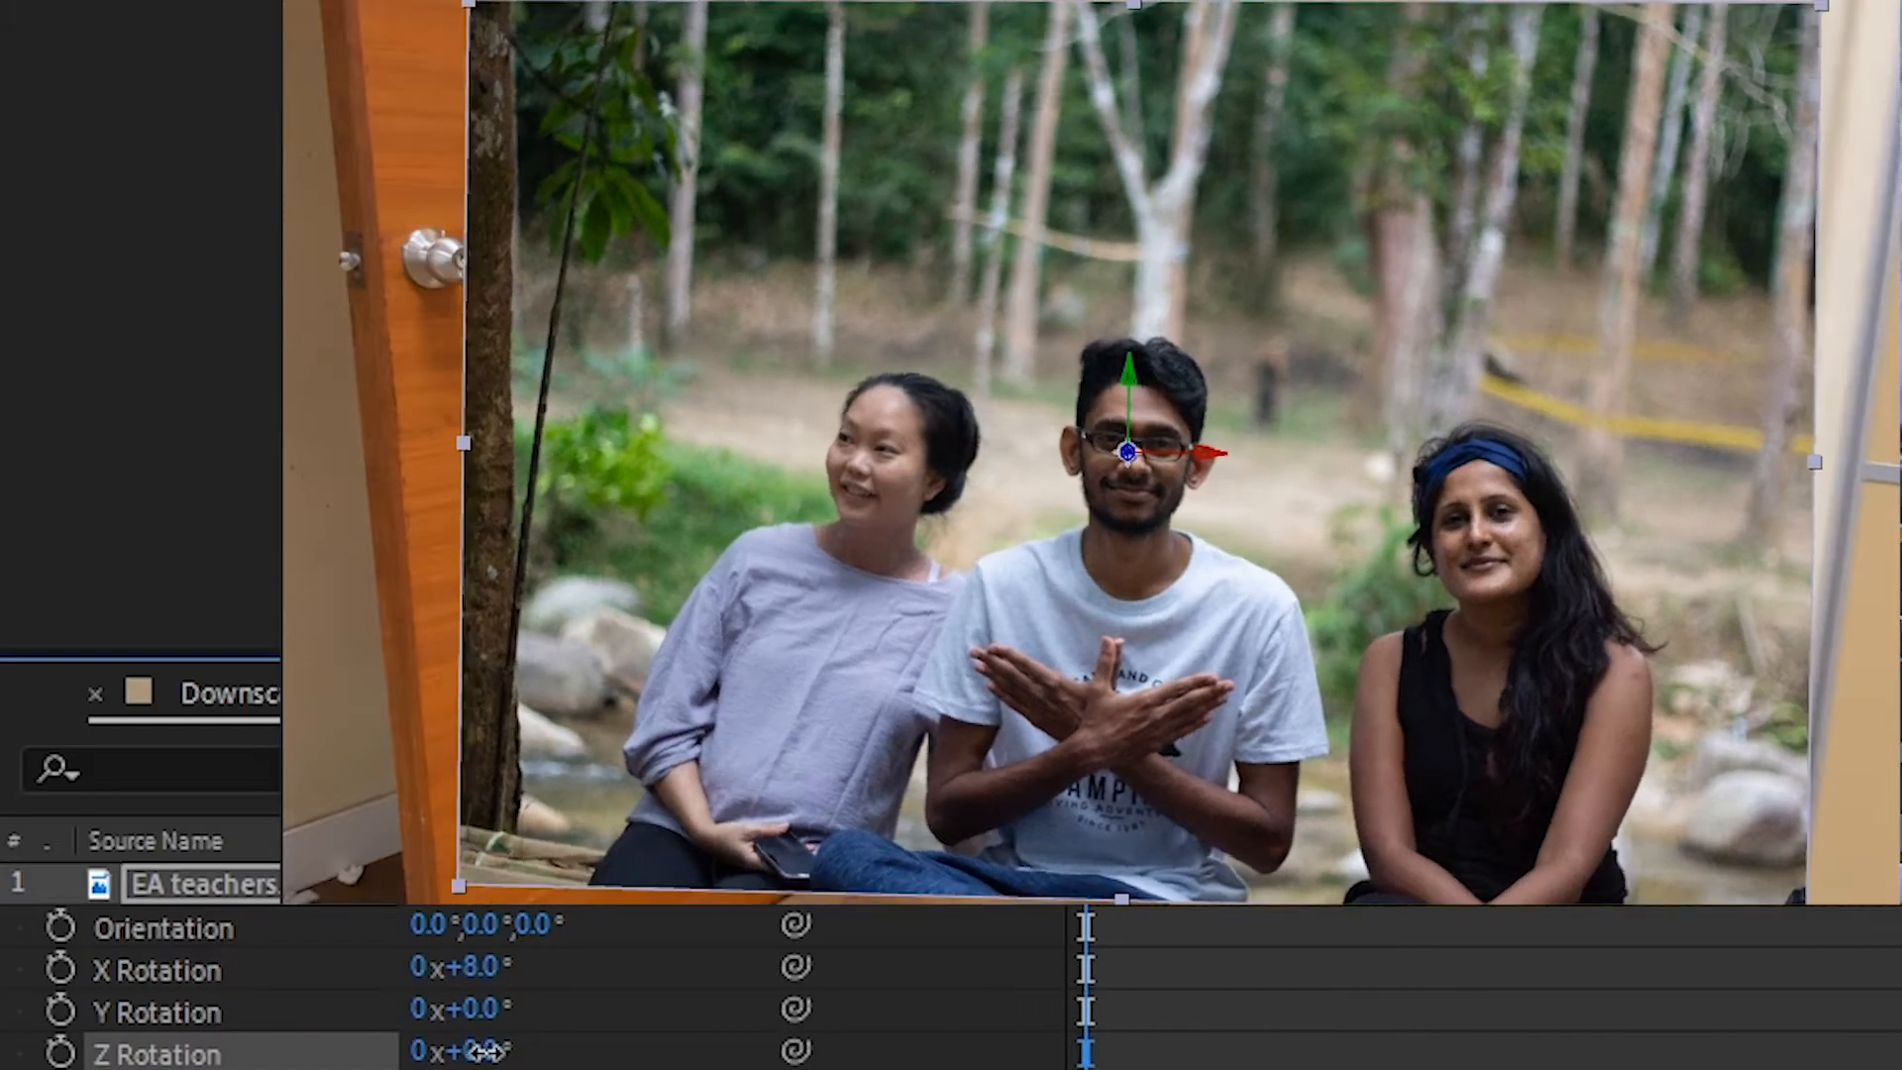
left_click_drag(485, 1053, 483, 1052)
left_click_drag(484, 1012, 476, 1013)
left_click_drag(1128, 453, 1184, 466)
left_click_drag(1241, 458, 1198, 466)
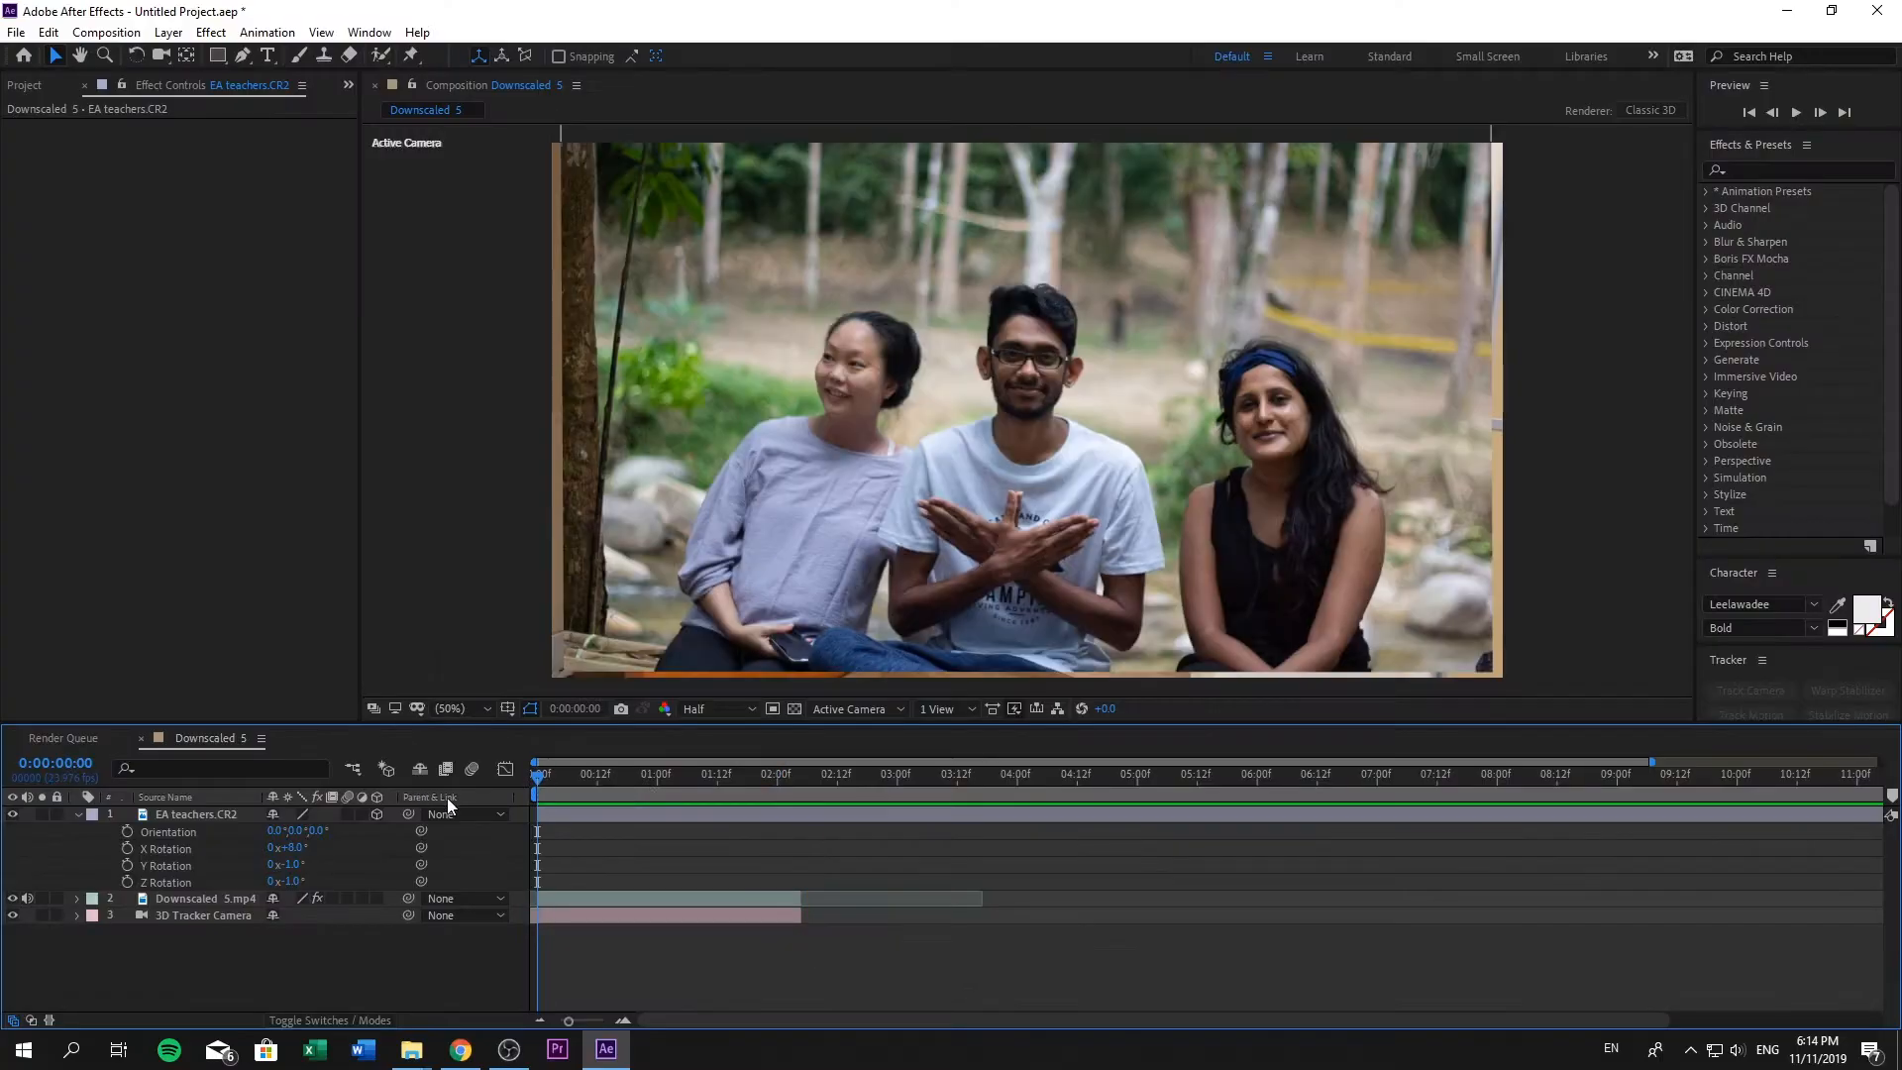
- Preview the composition and split the EA teachers.CR2 layer at 0:00:02:05, where the footage ends
key("space")
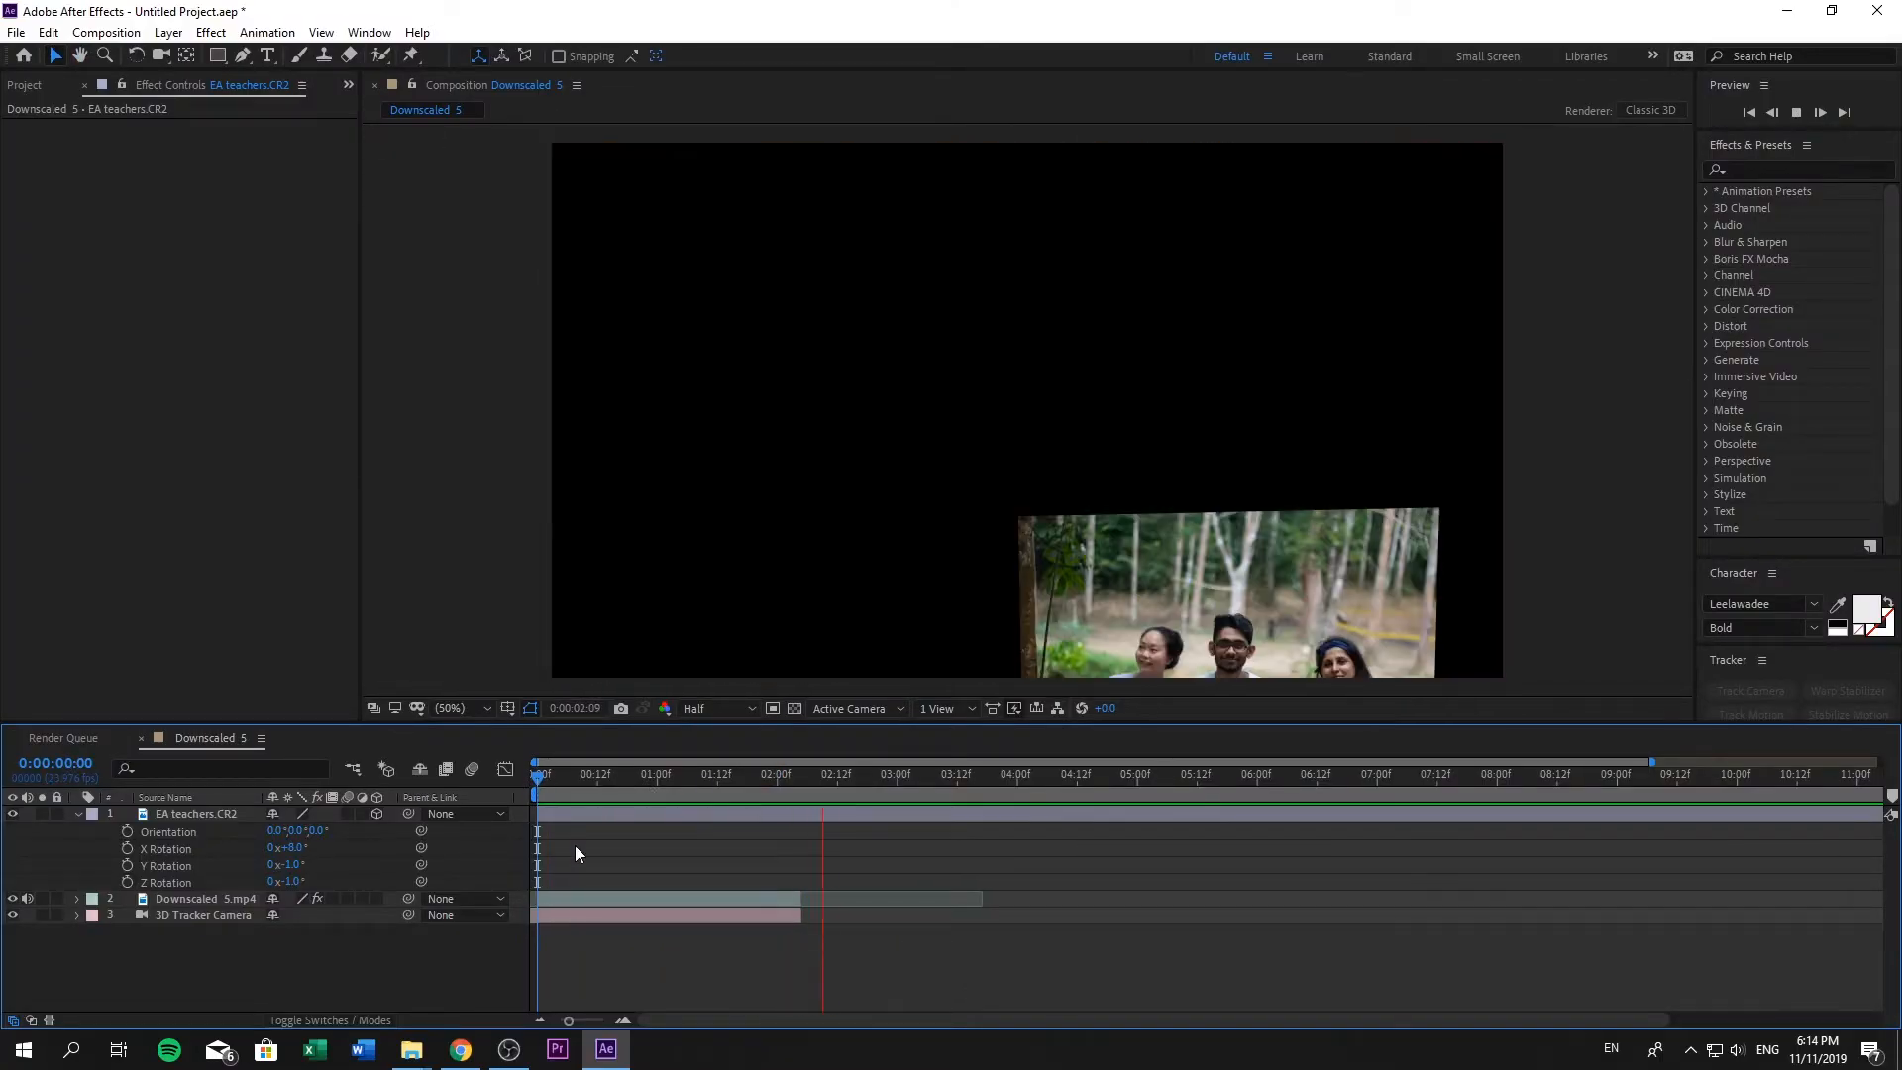
left_click(803, 798)
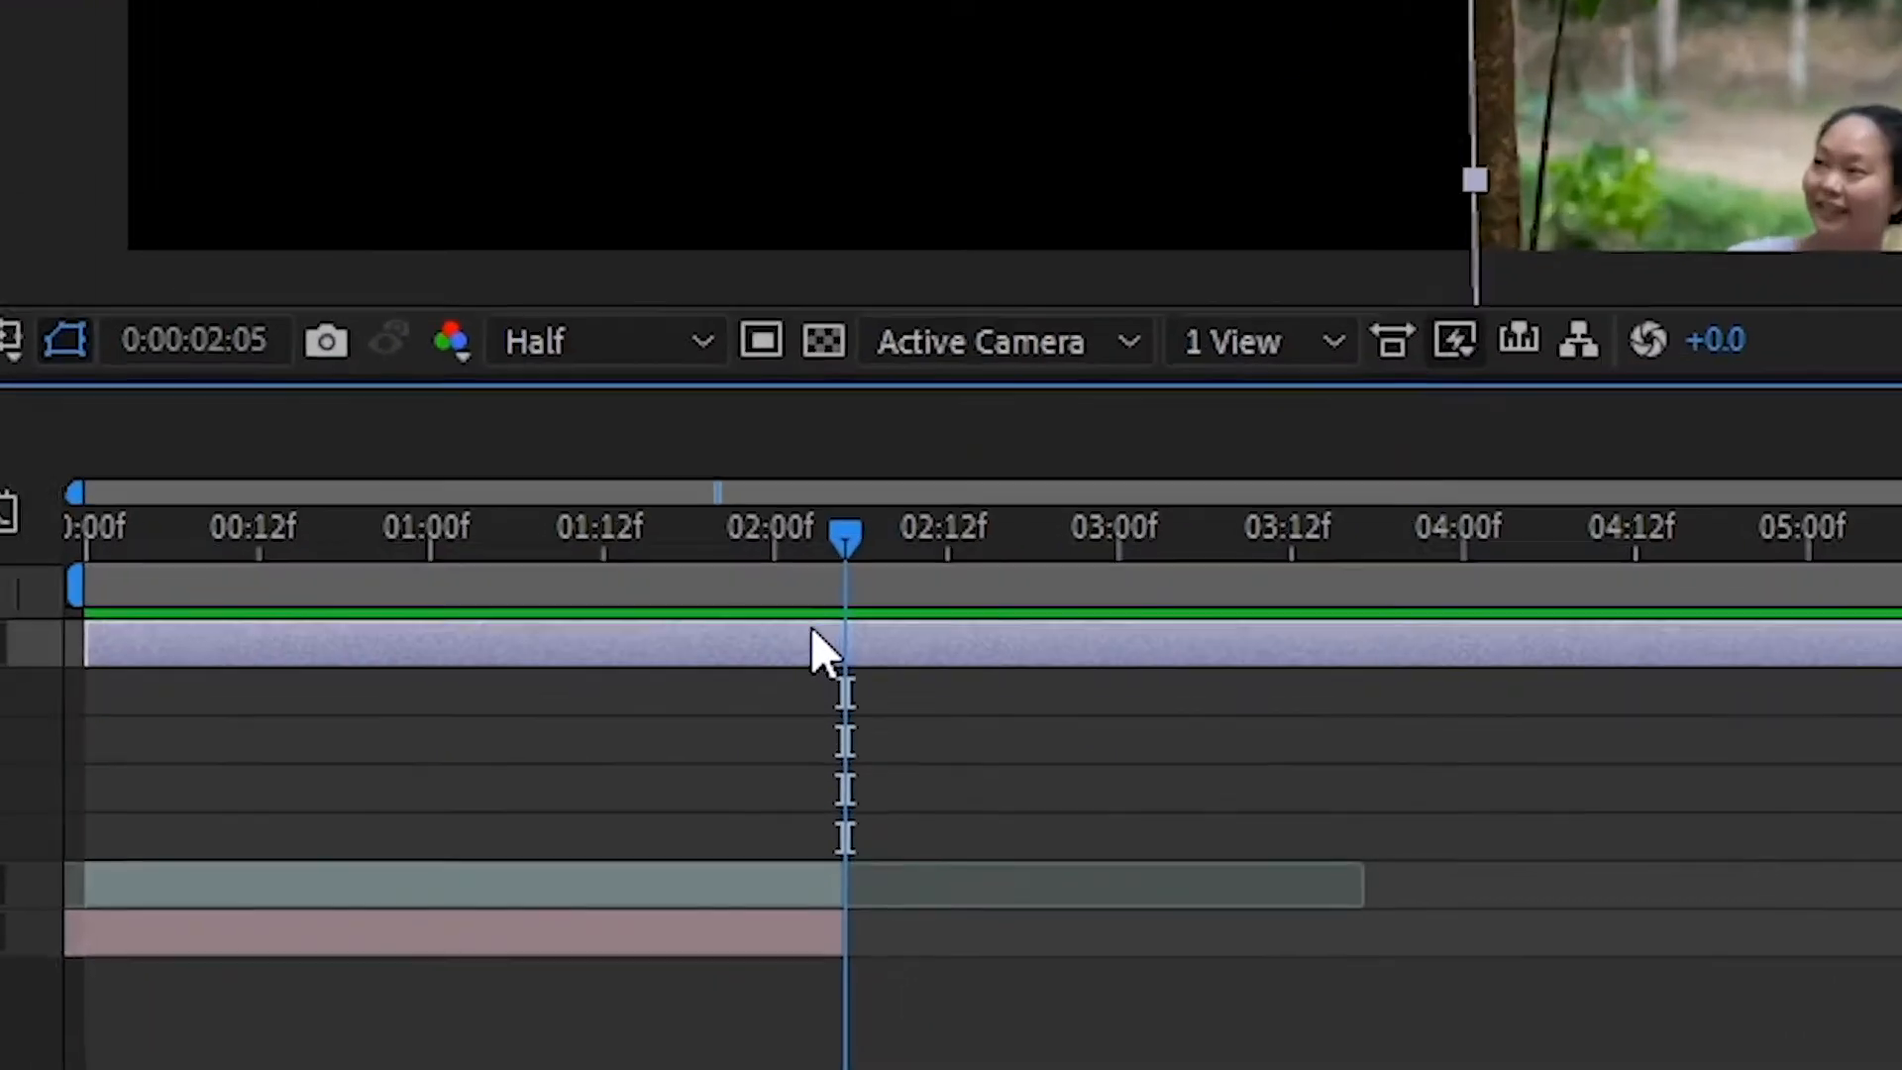
key("ctrl+shift+d")
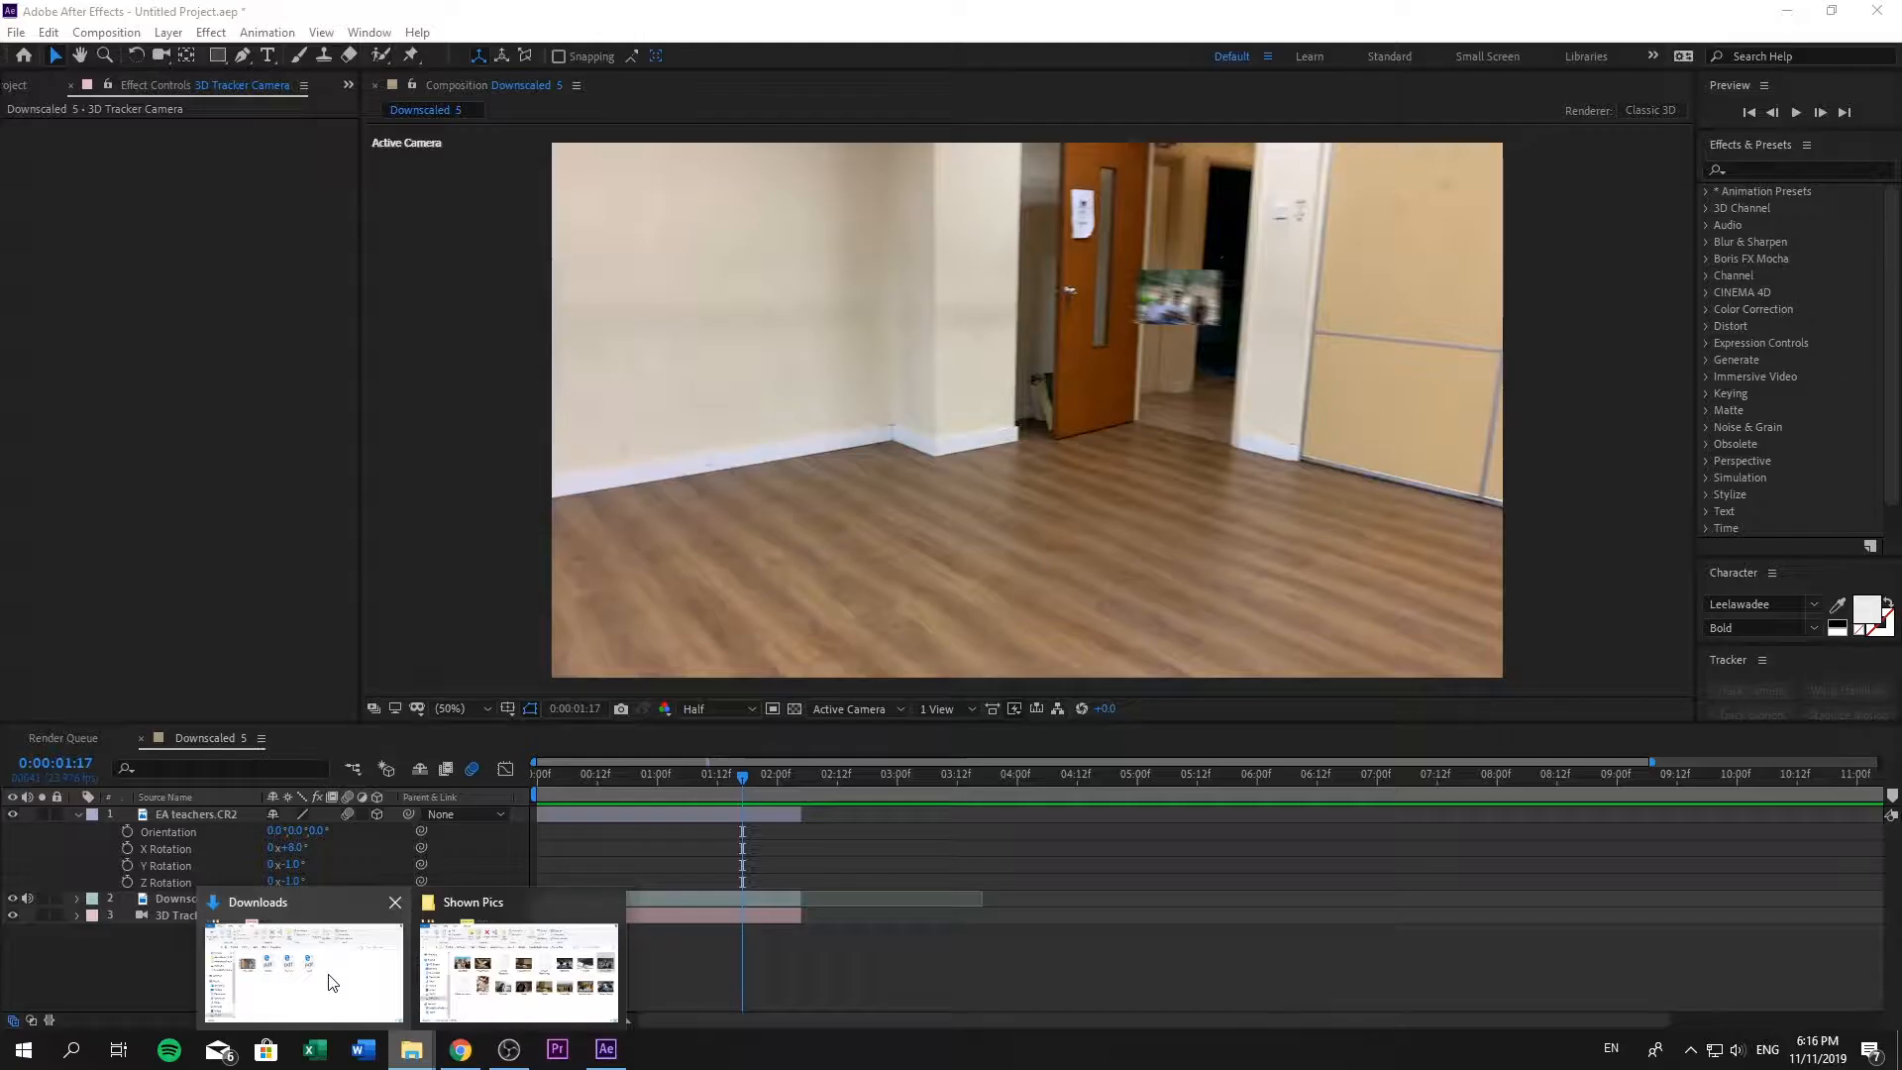
- Reposition and rotate the additional photo layers, such as _MG_6775.CR2, within the tracked room
left_click(524, 970)
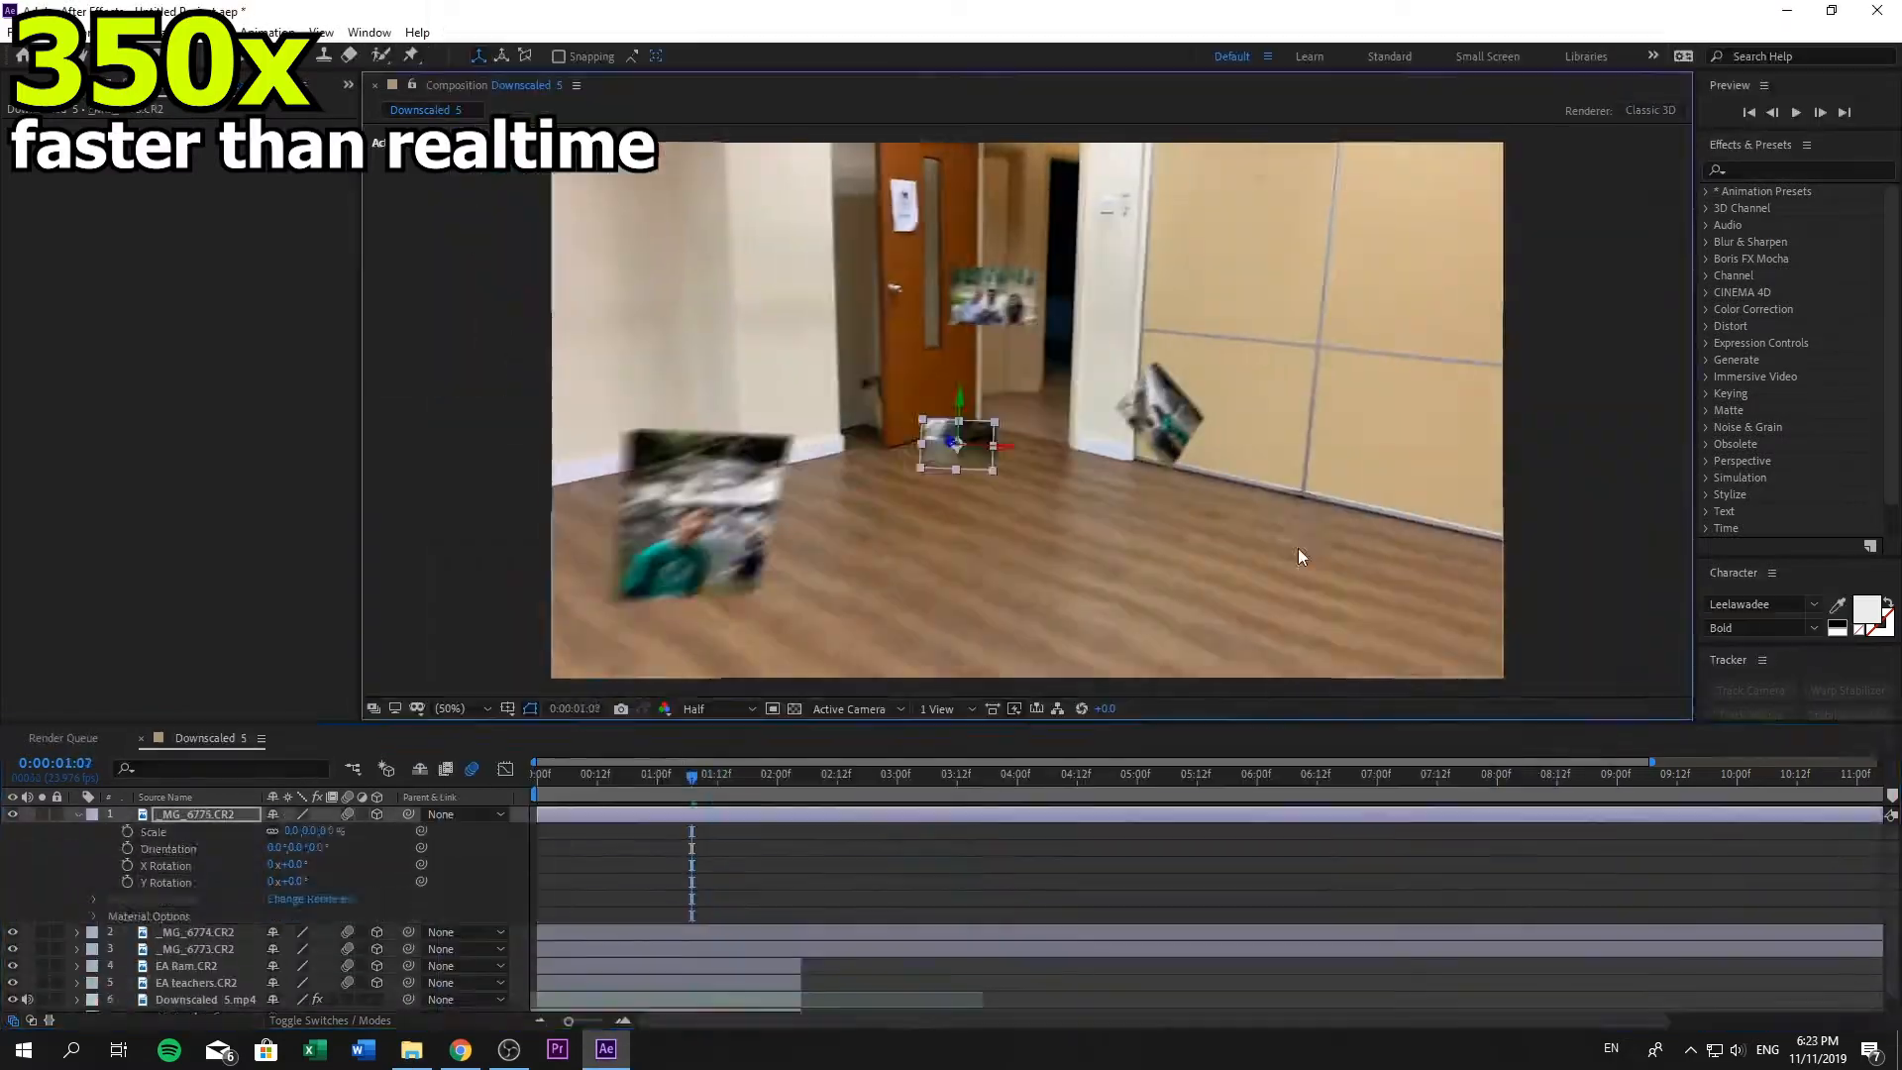
left_click_drag(1454, 507, 1433, 515)
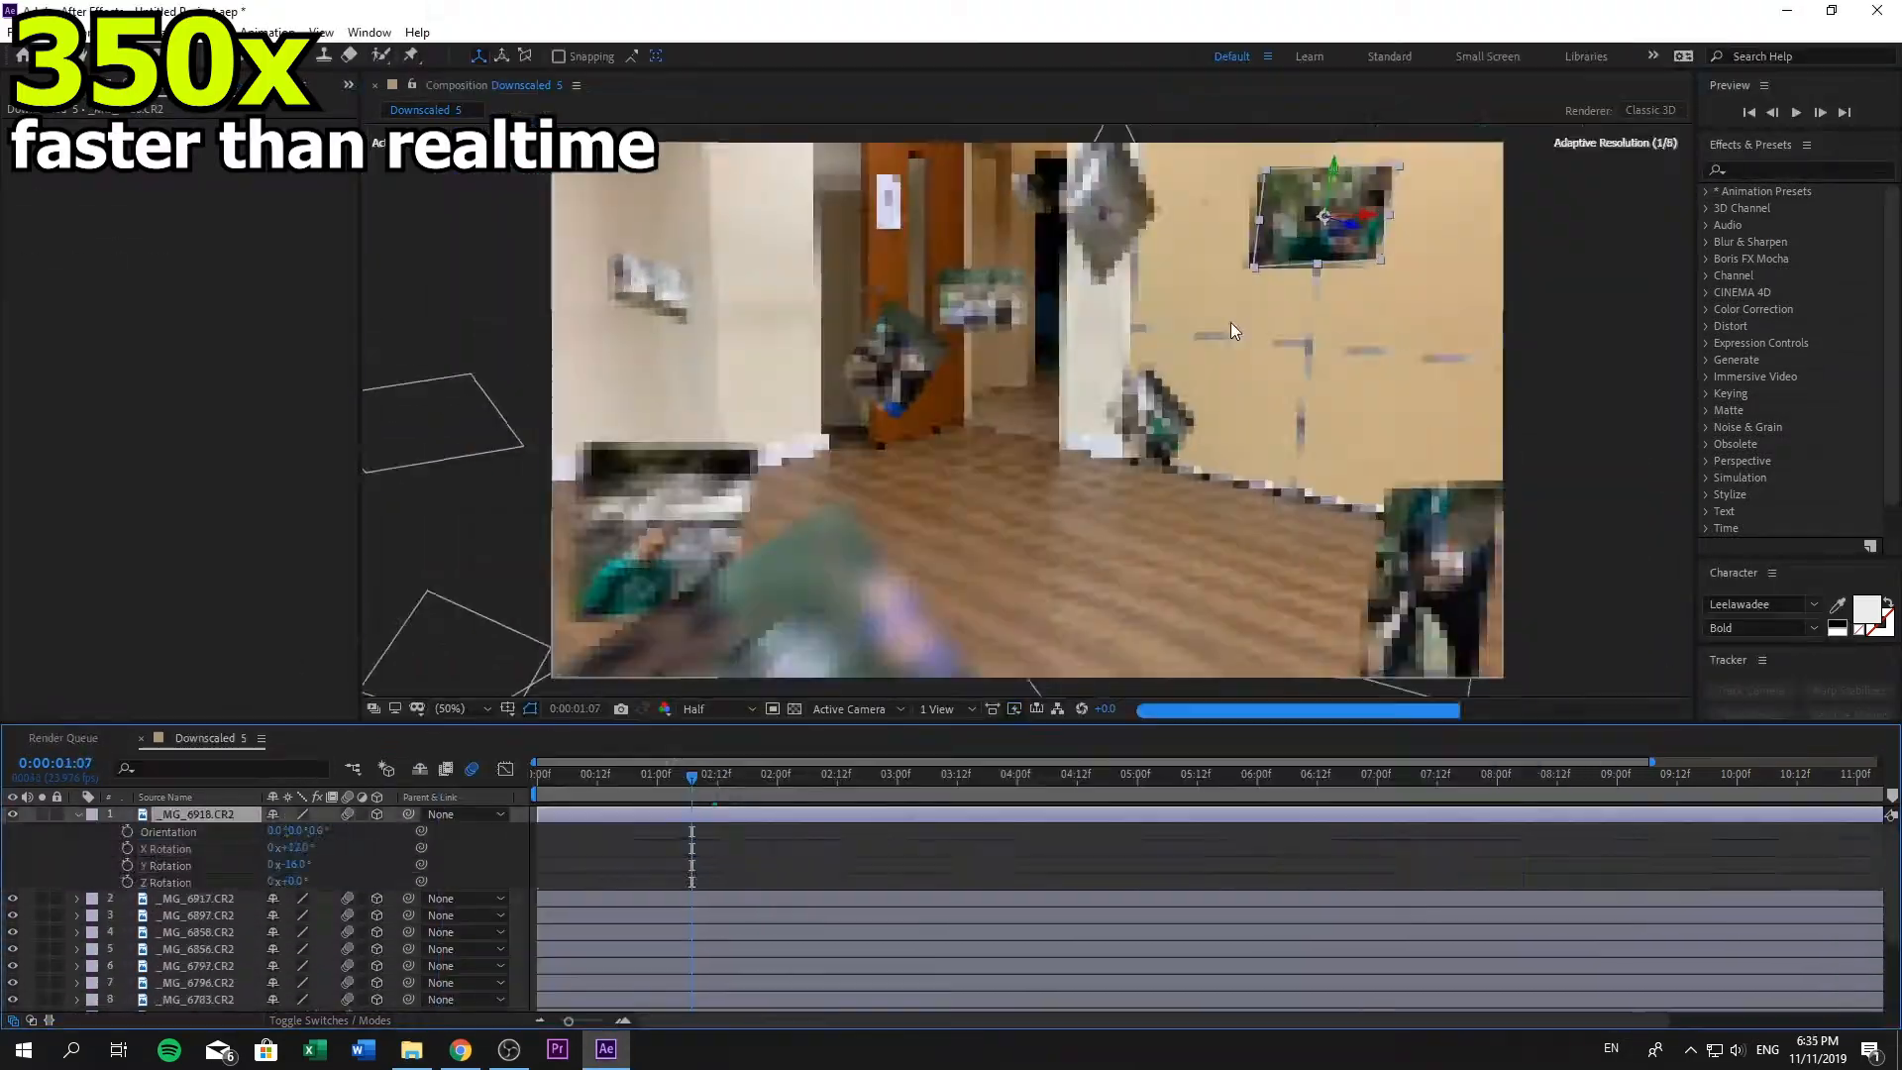
left_click_drag(297, 849, 317, 848)
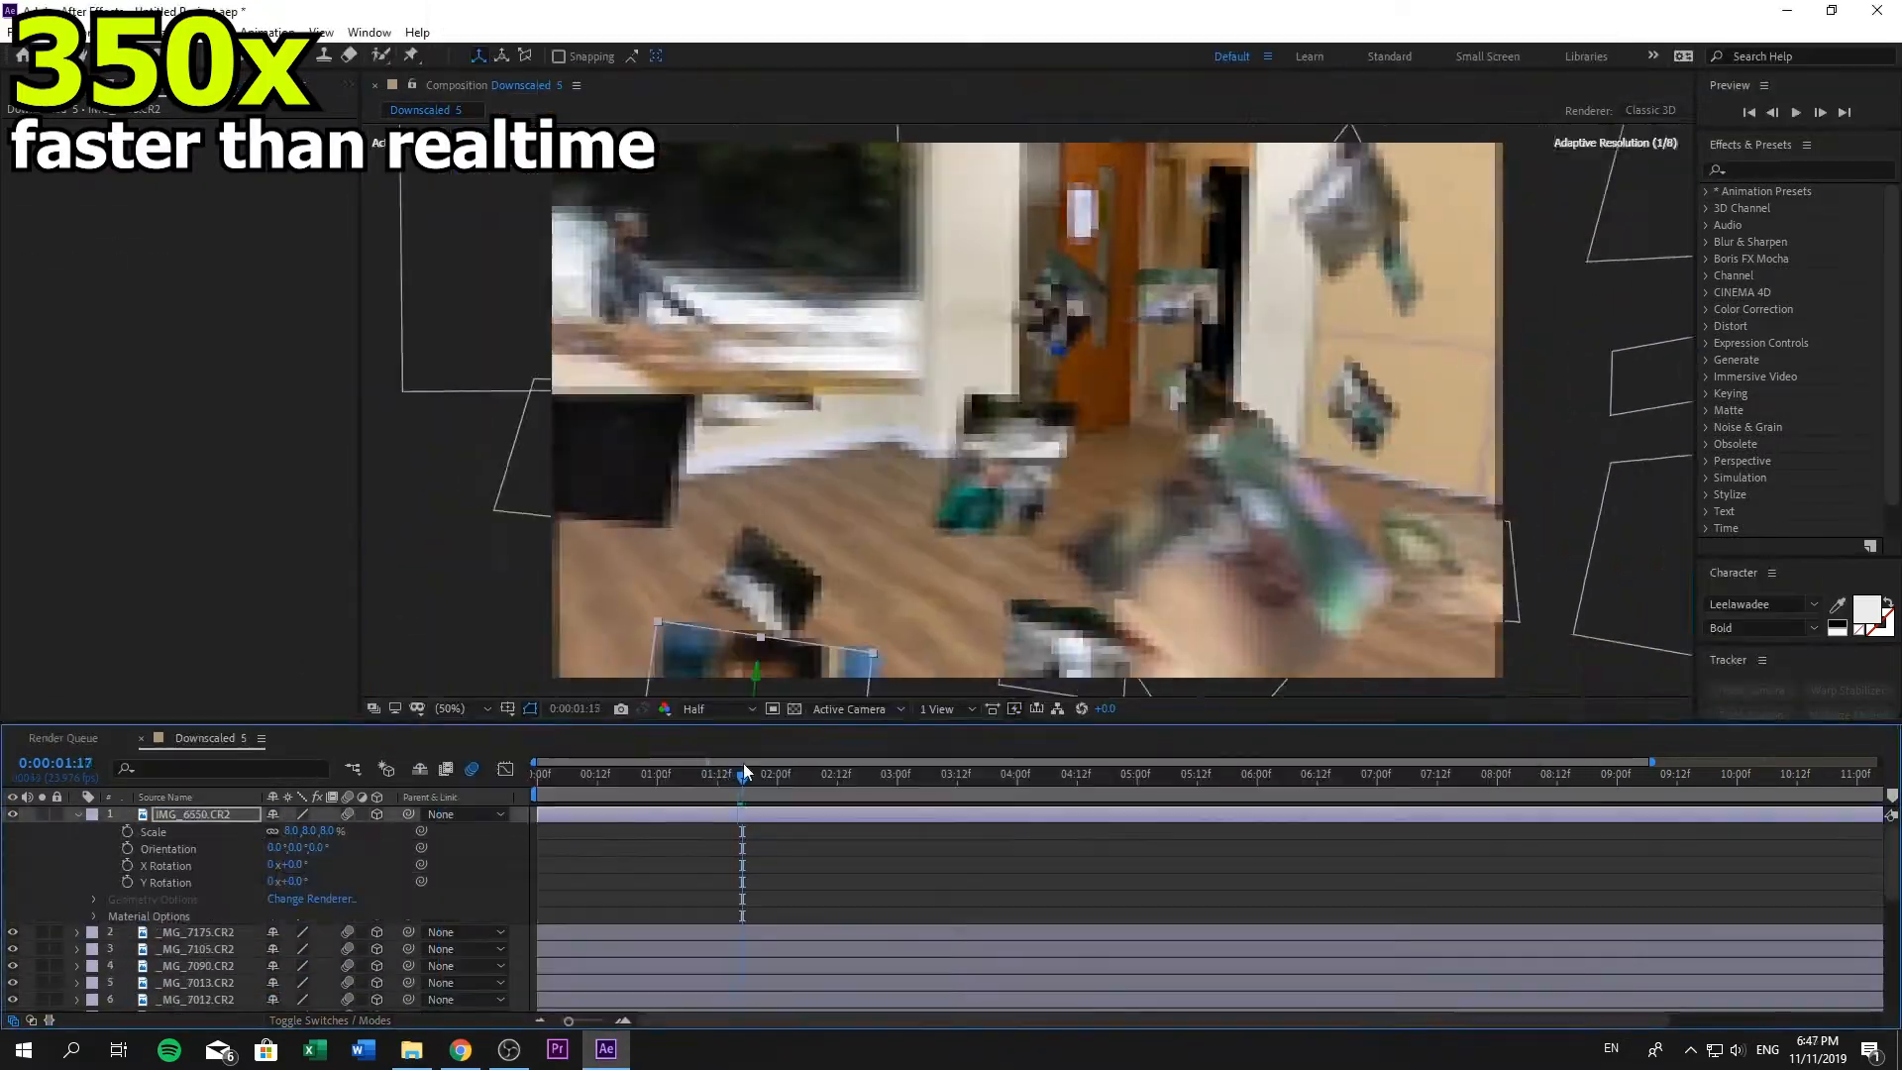
left_click_drag(734, 777, 649, 814)
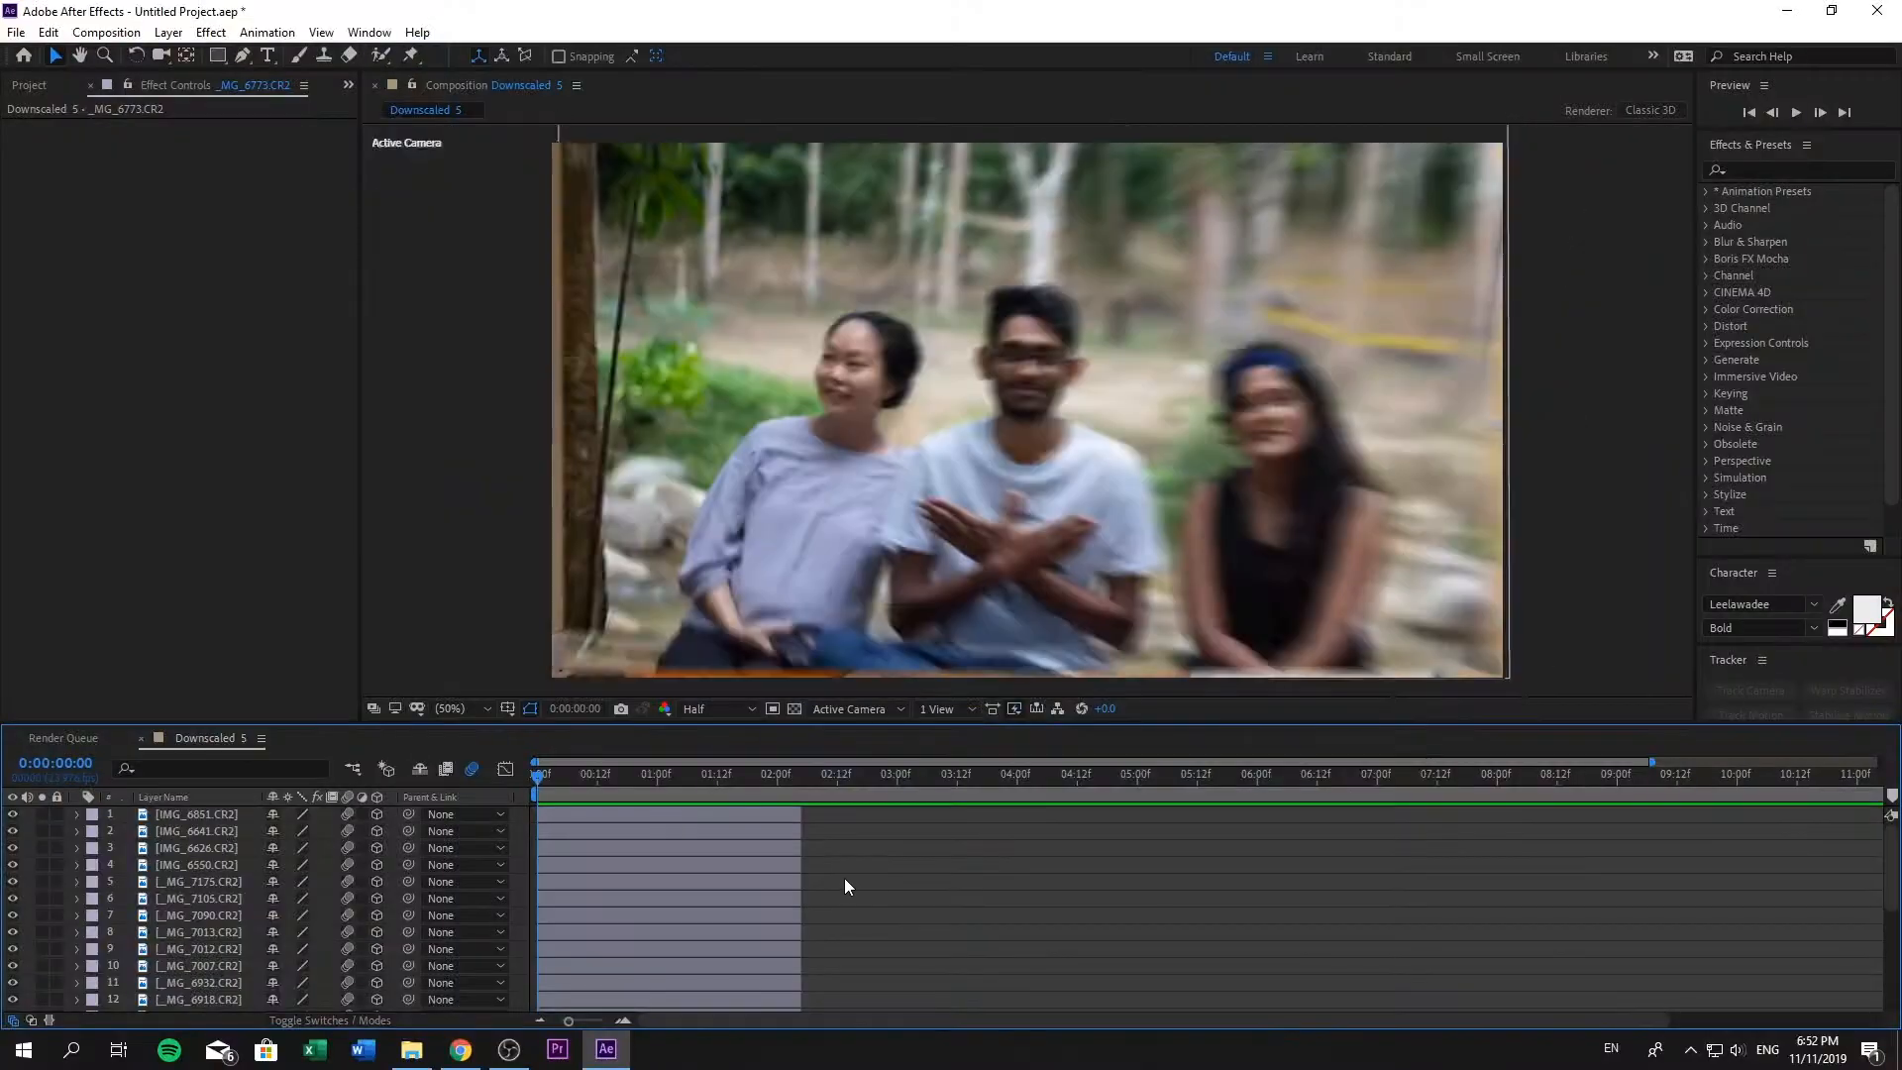
- Preview the composition, then duplicate the EA Ram.CR2 layer and move the copy to the top of the layer stack
key("space")
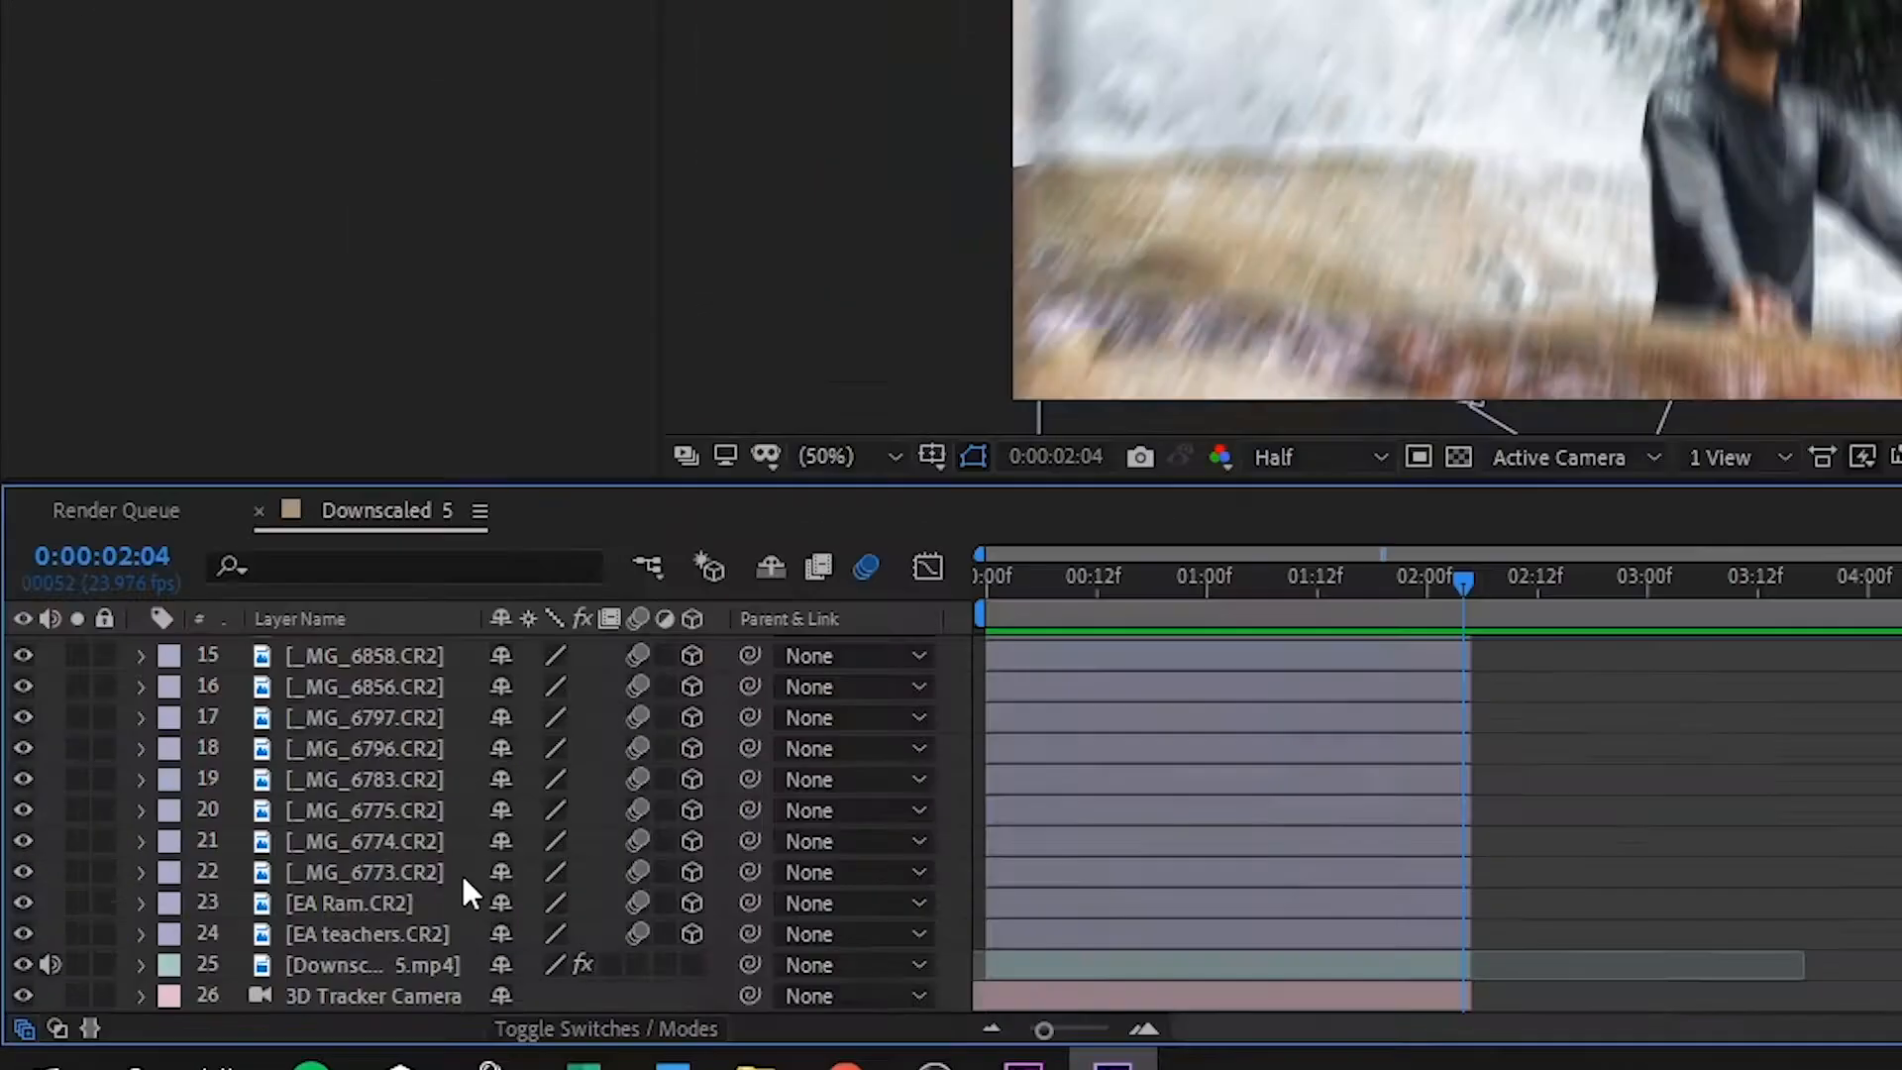
left_click(463, 896)
left_click(149, 93)
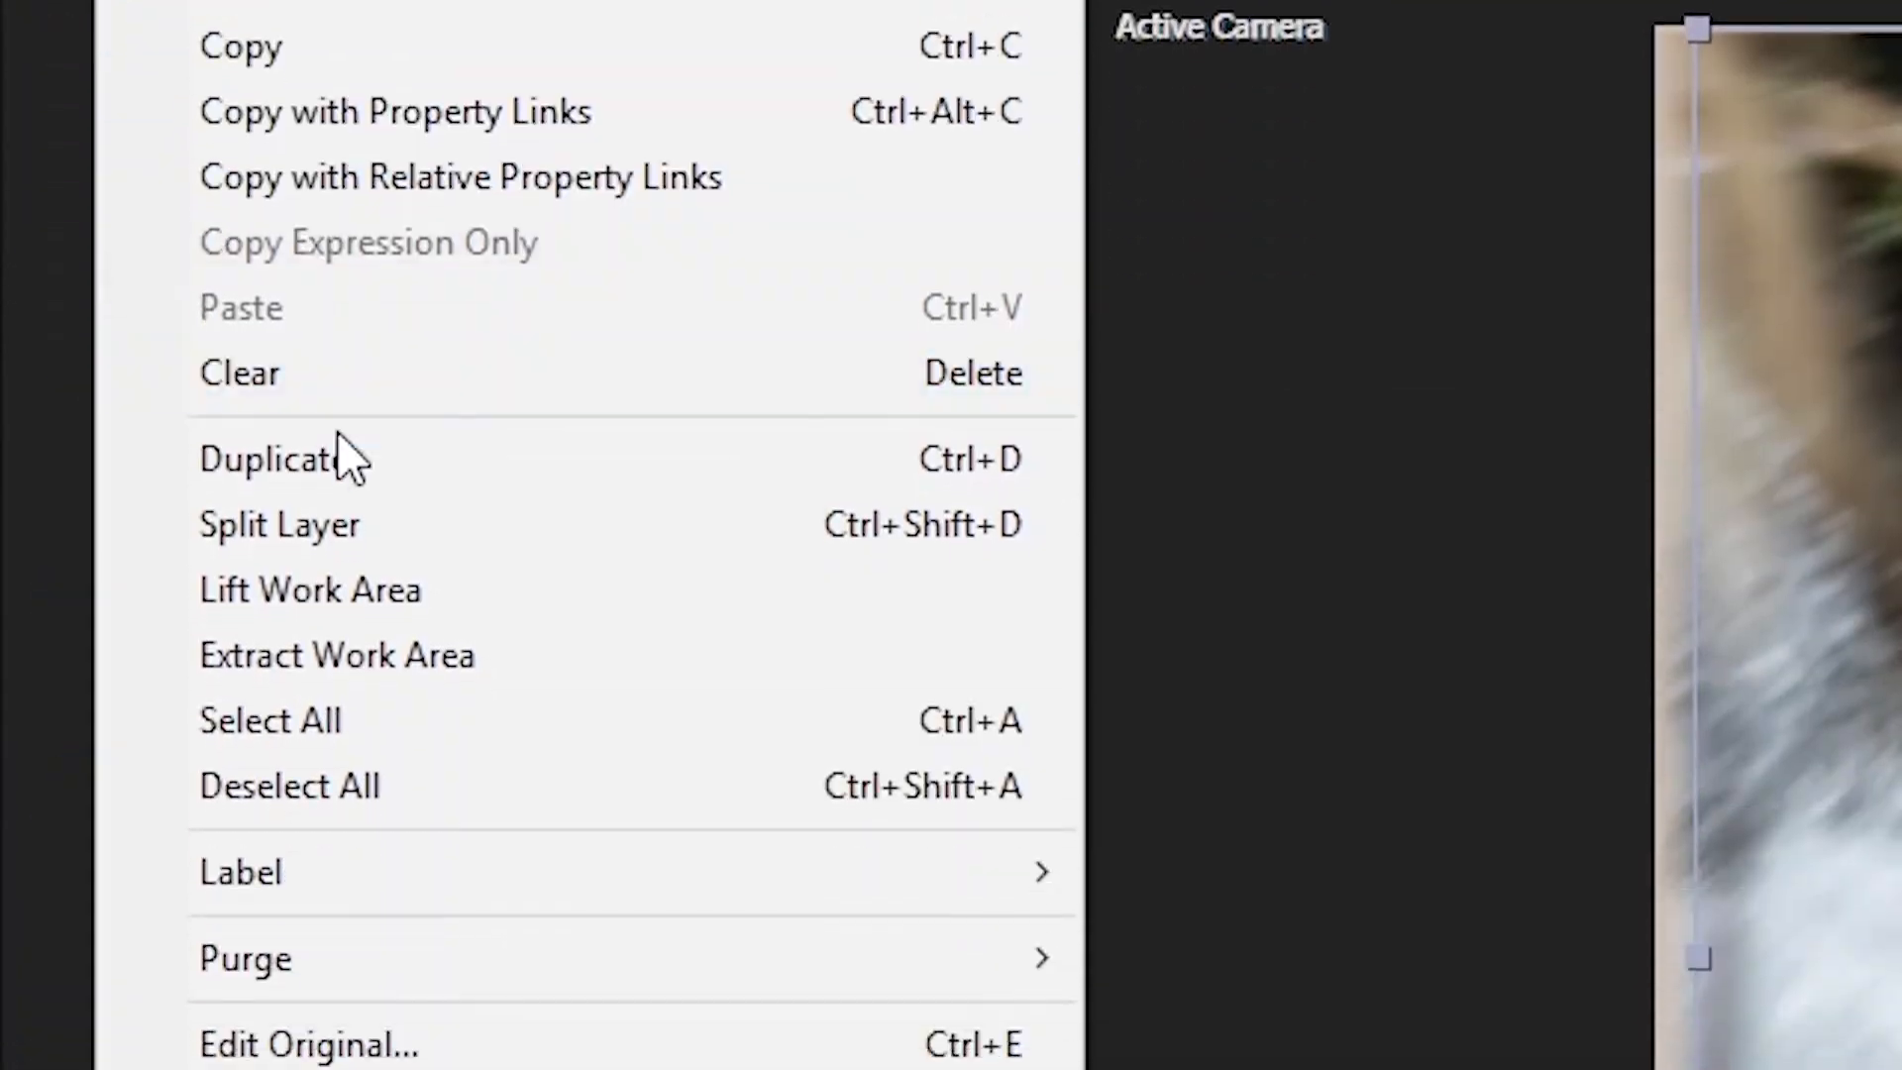
left_click(337, 458)
left_click_drag(634, 837, 604, 458)
scroll(586, 639, "up", 3)
left_click_drag(587, 934, 594, 458)
scroll(598, 634, "up", 2)
left_click_drag(602, 722, 602, 404)
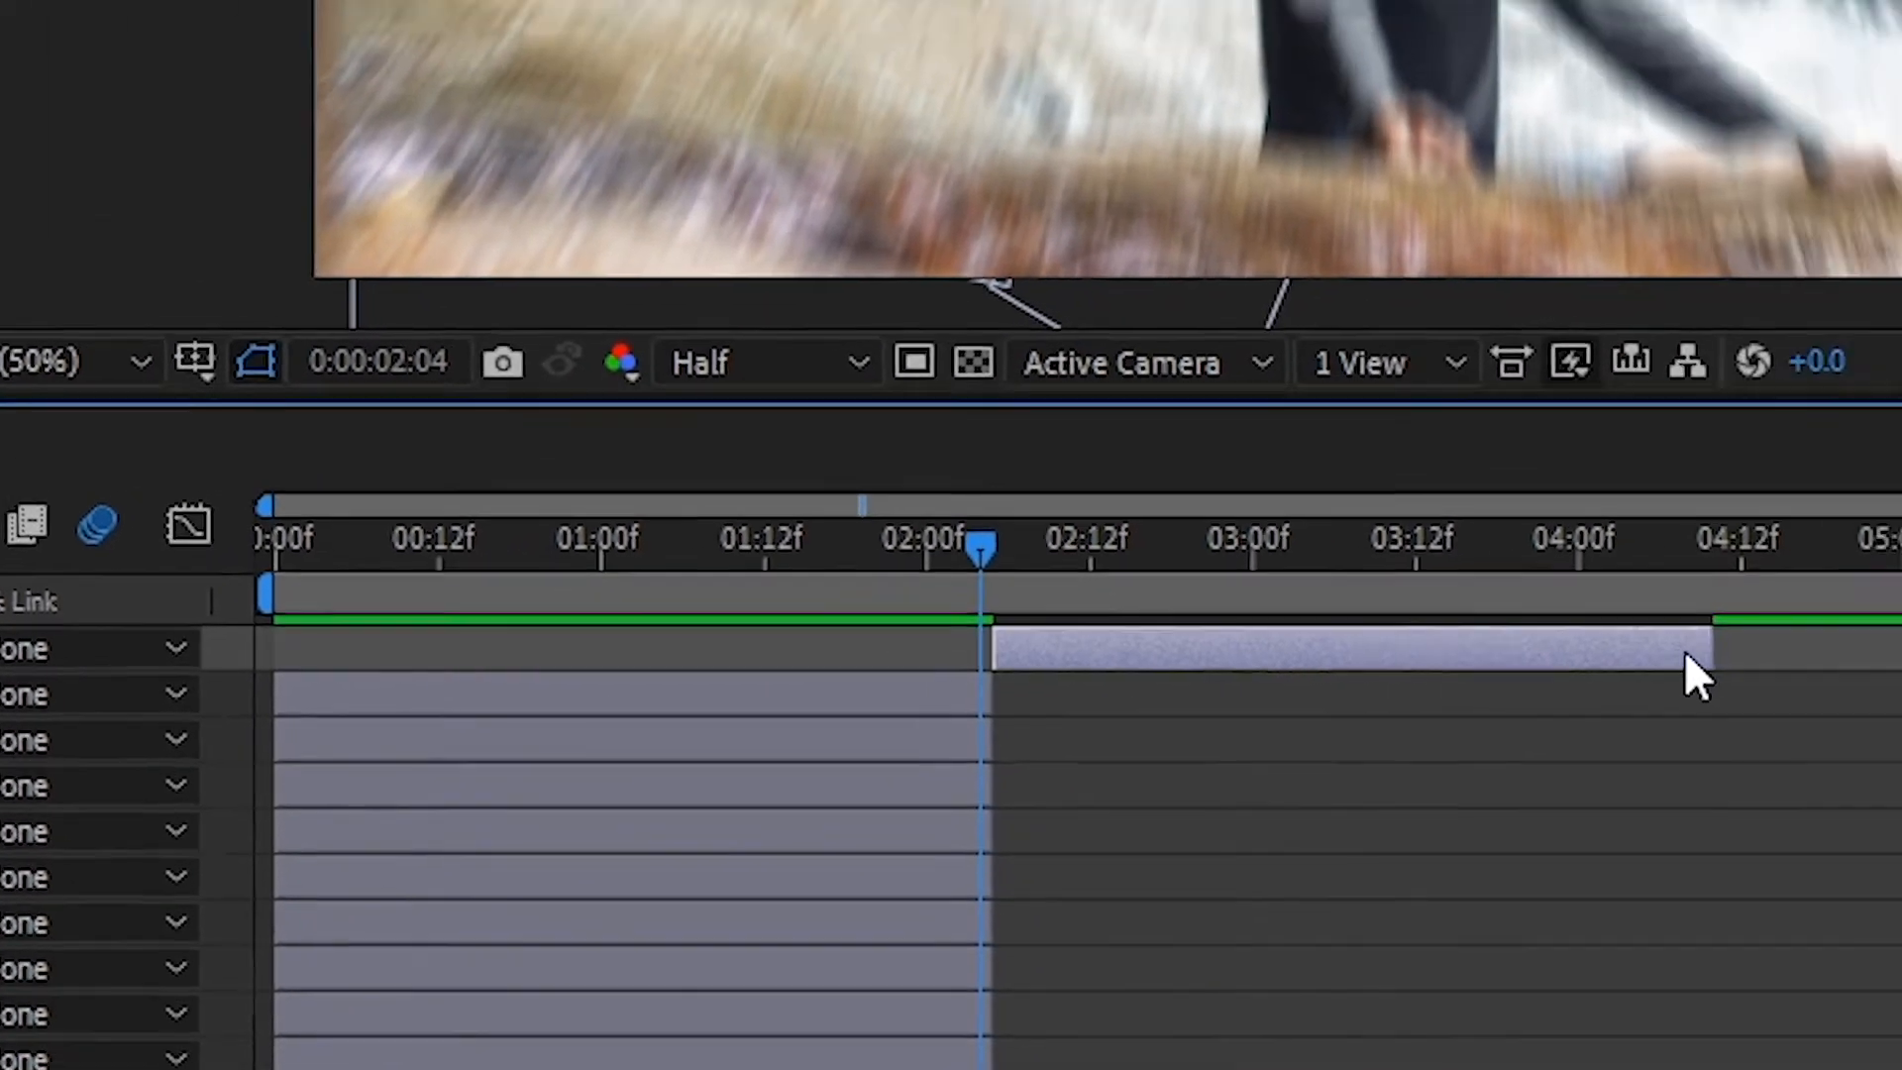
- Start the copied EA Ram.CR2 layer at 0:00:02:05 and keyframe its Position there at 961, 640.9
left_click_drag(1711, 652, 1722, 697)
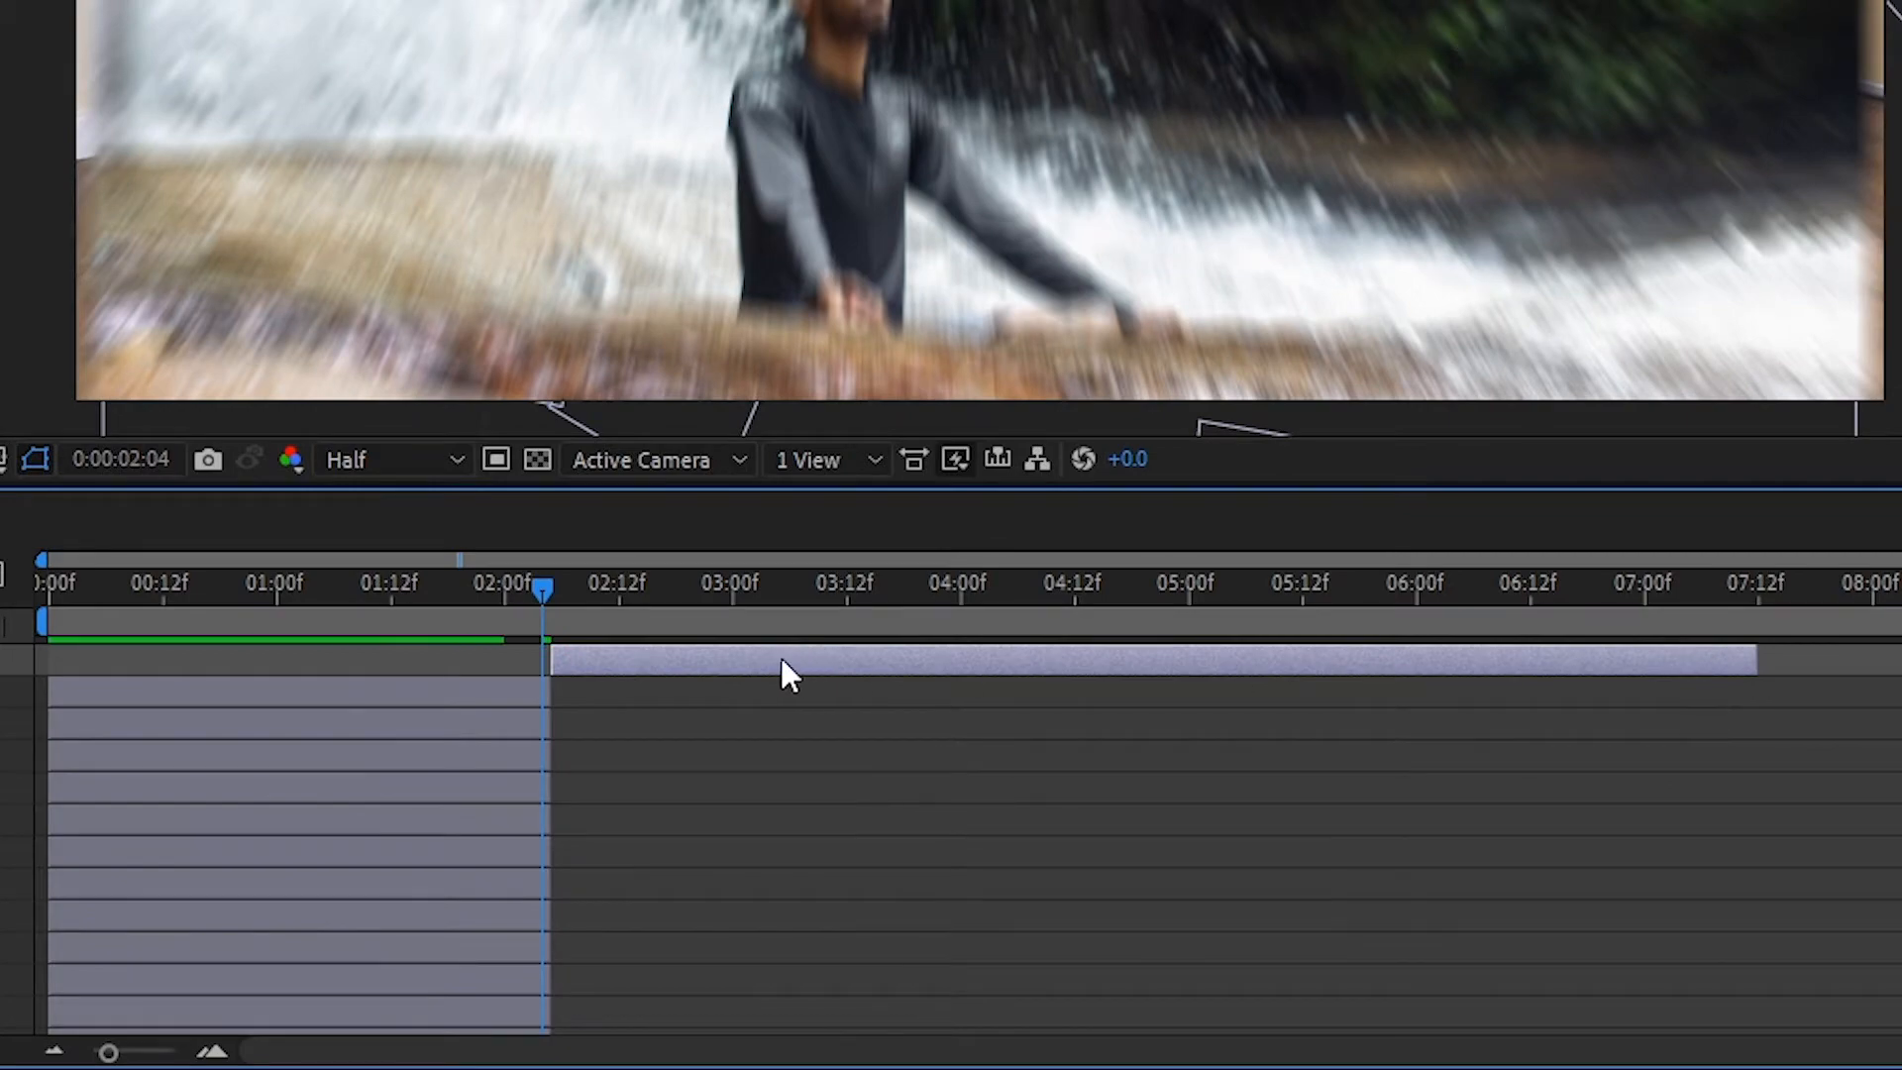
mouse_move(548, 595)
left_mouse_down()
mouse_move(510, 598)
mouse_move(580, 597)
mouse_move(552, 600)
left_mouse_up()
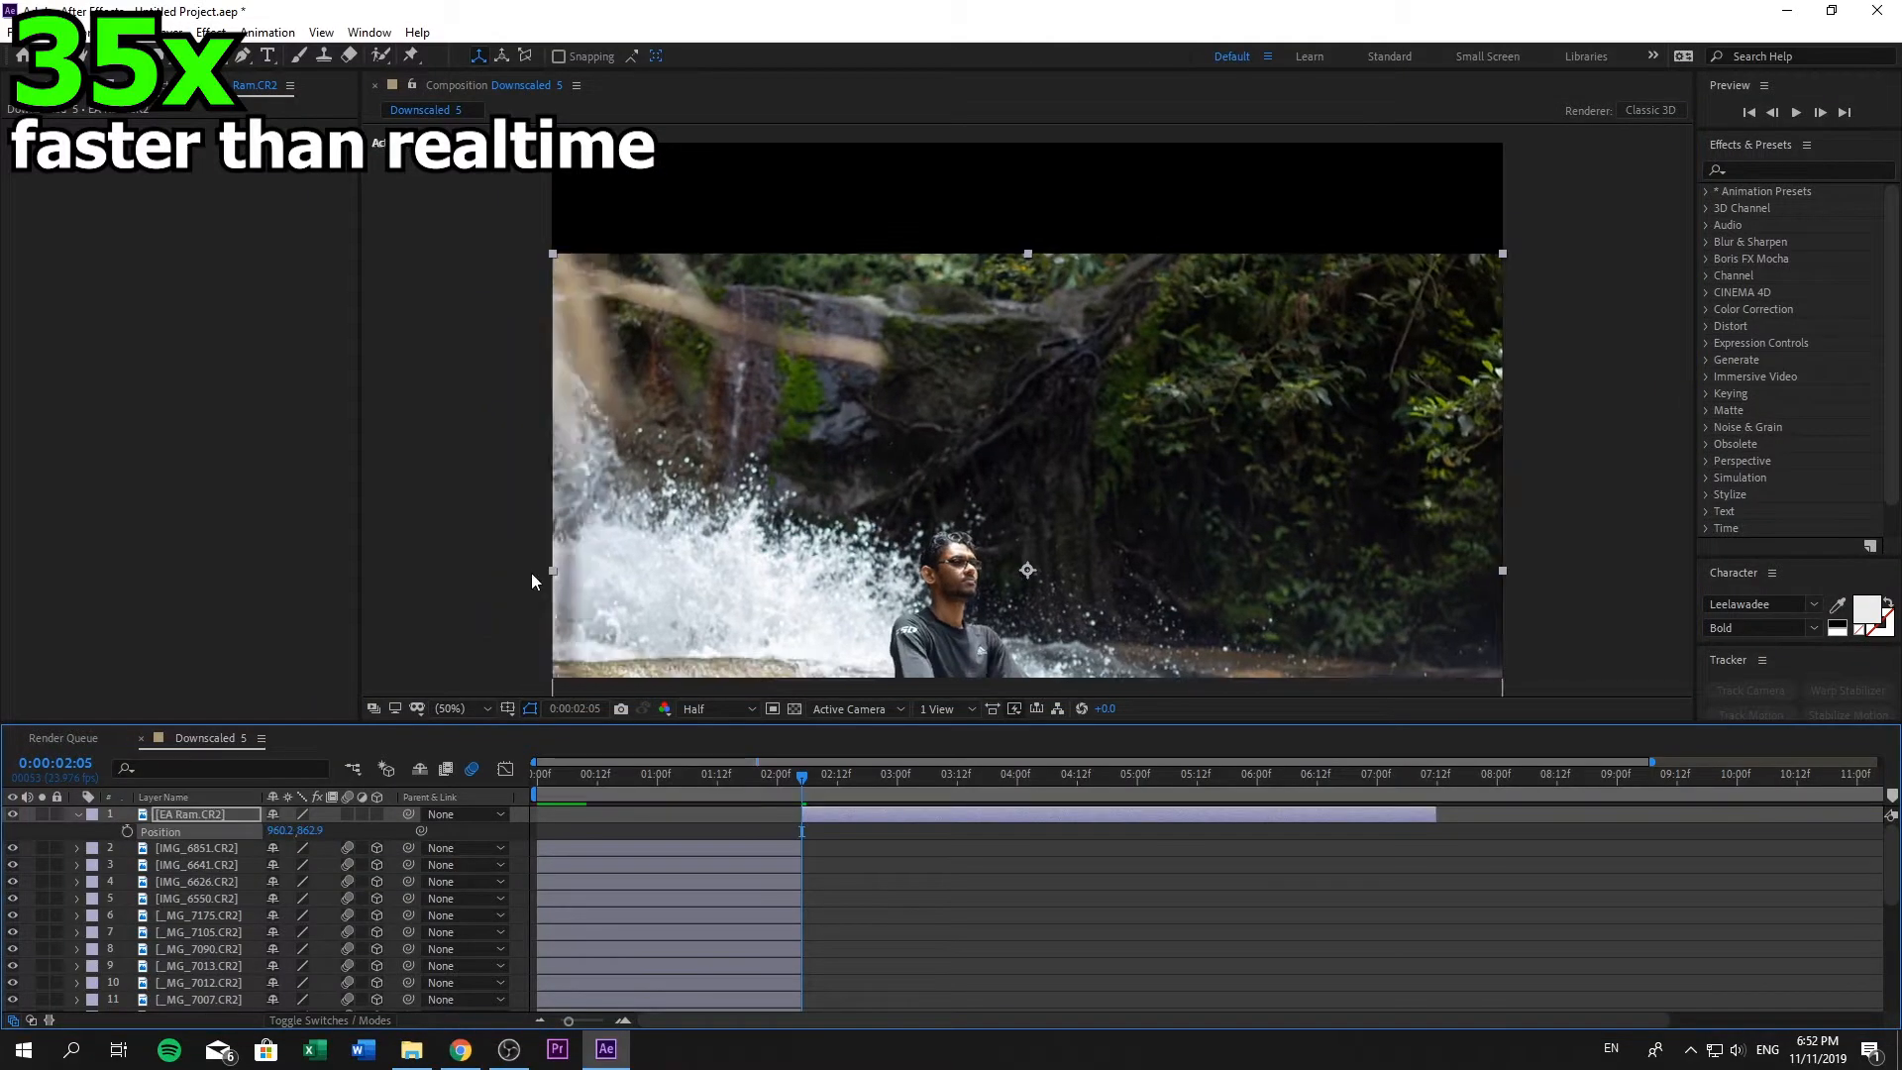
scroll(533, 581, "up", 5)
left_click(283, 831)
type("958")
scroll(1031, 526, "down", 5)
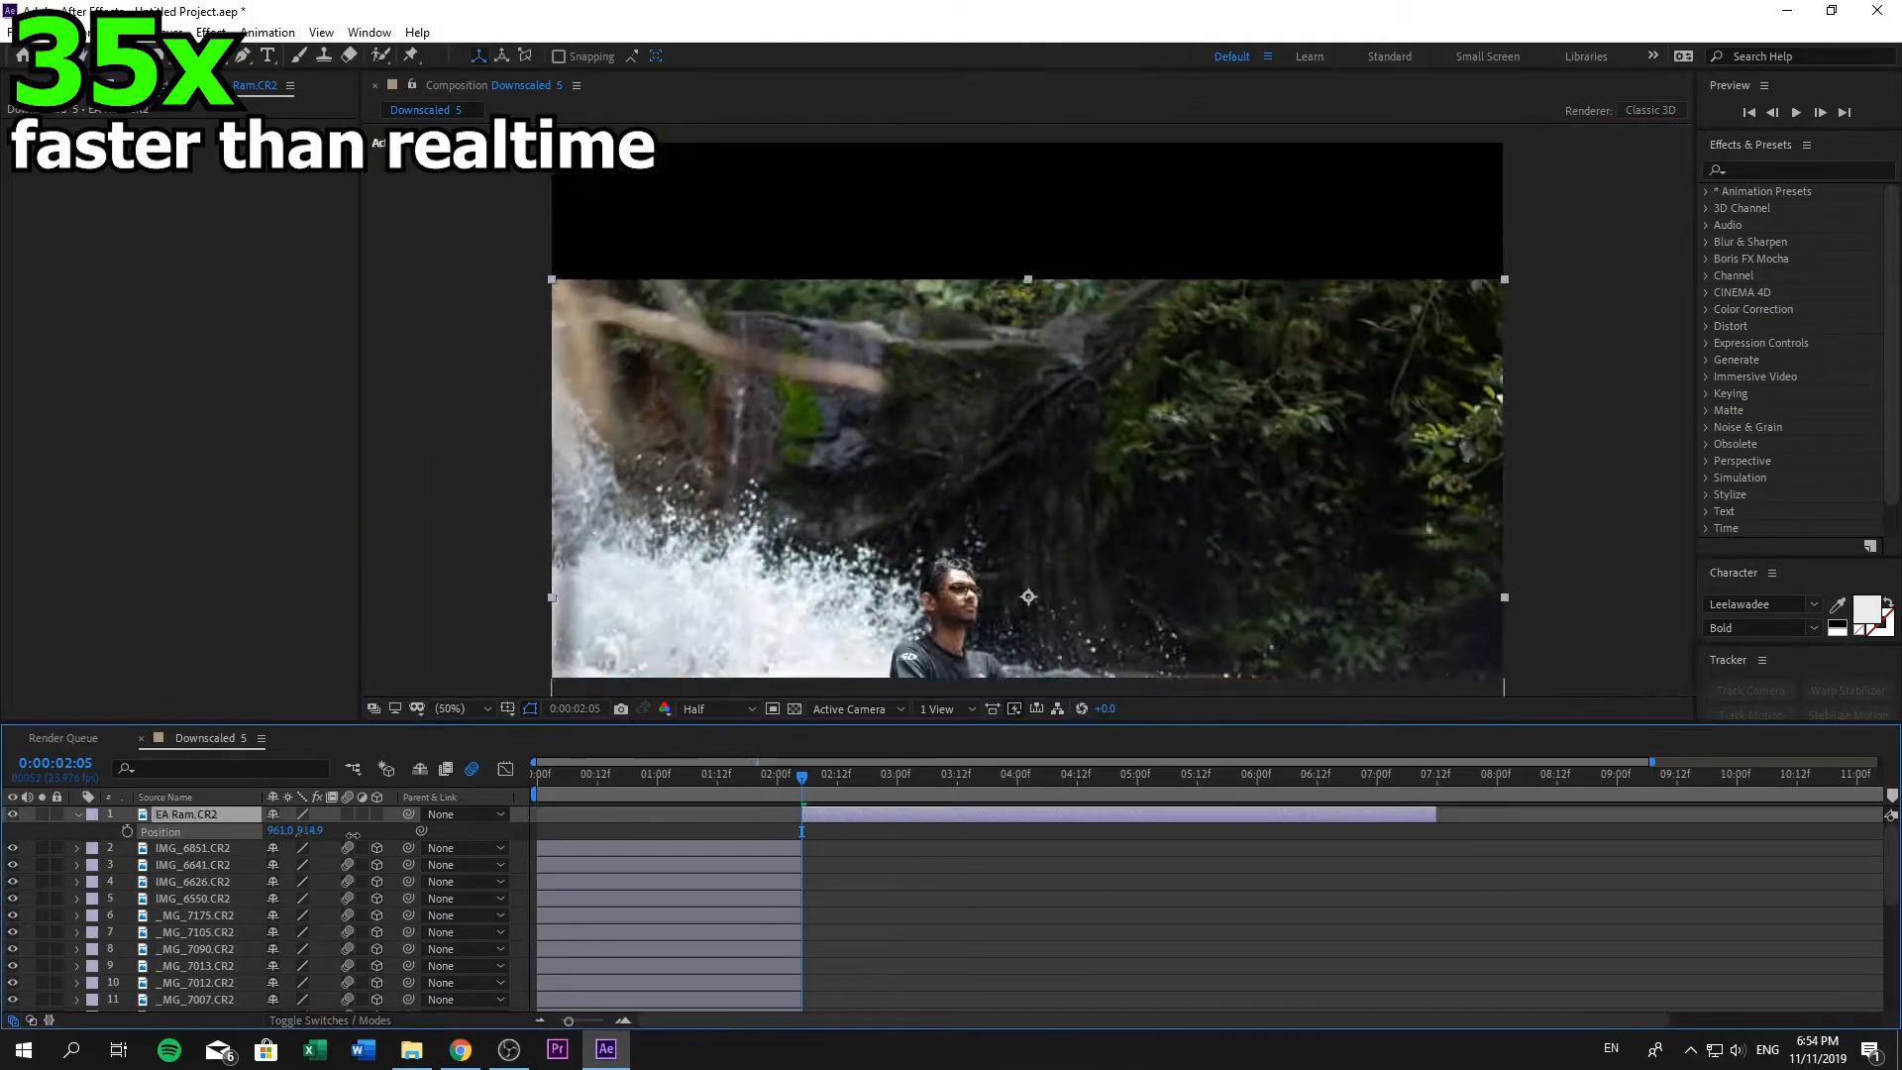
scroll(1032, 526, "up", 5)
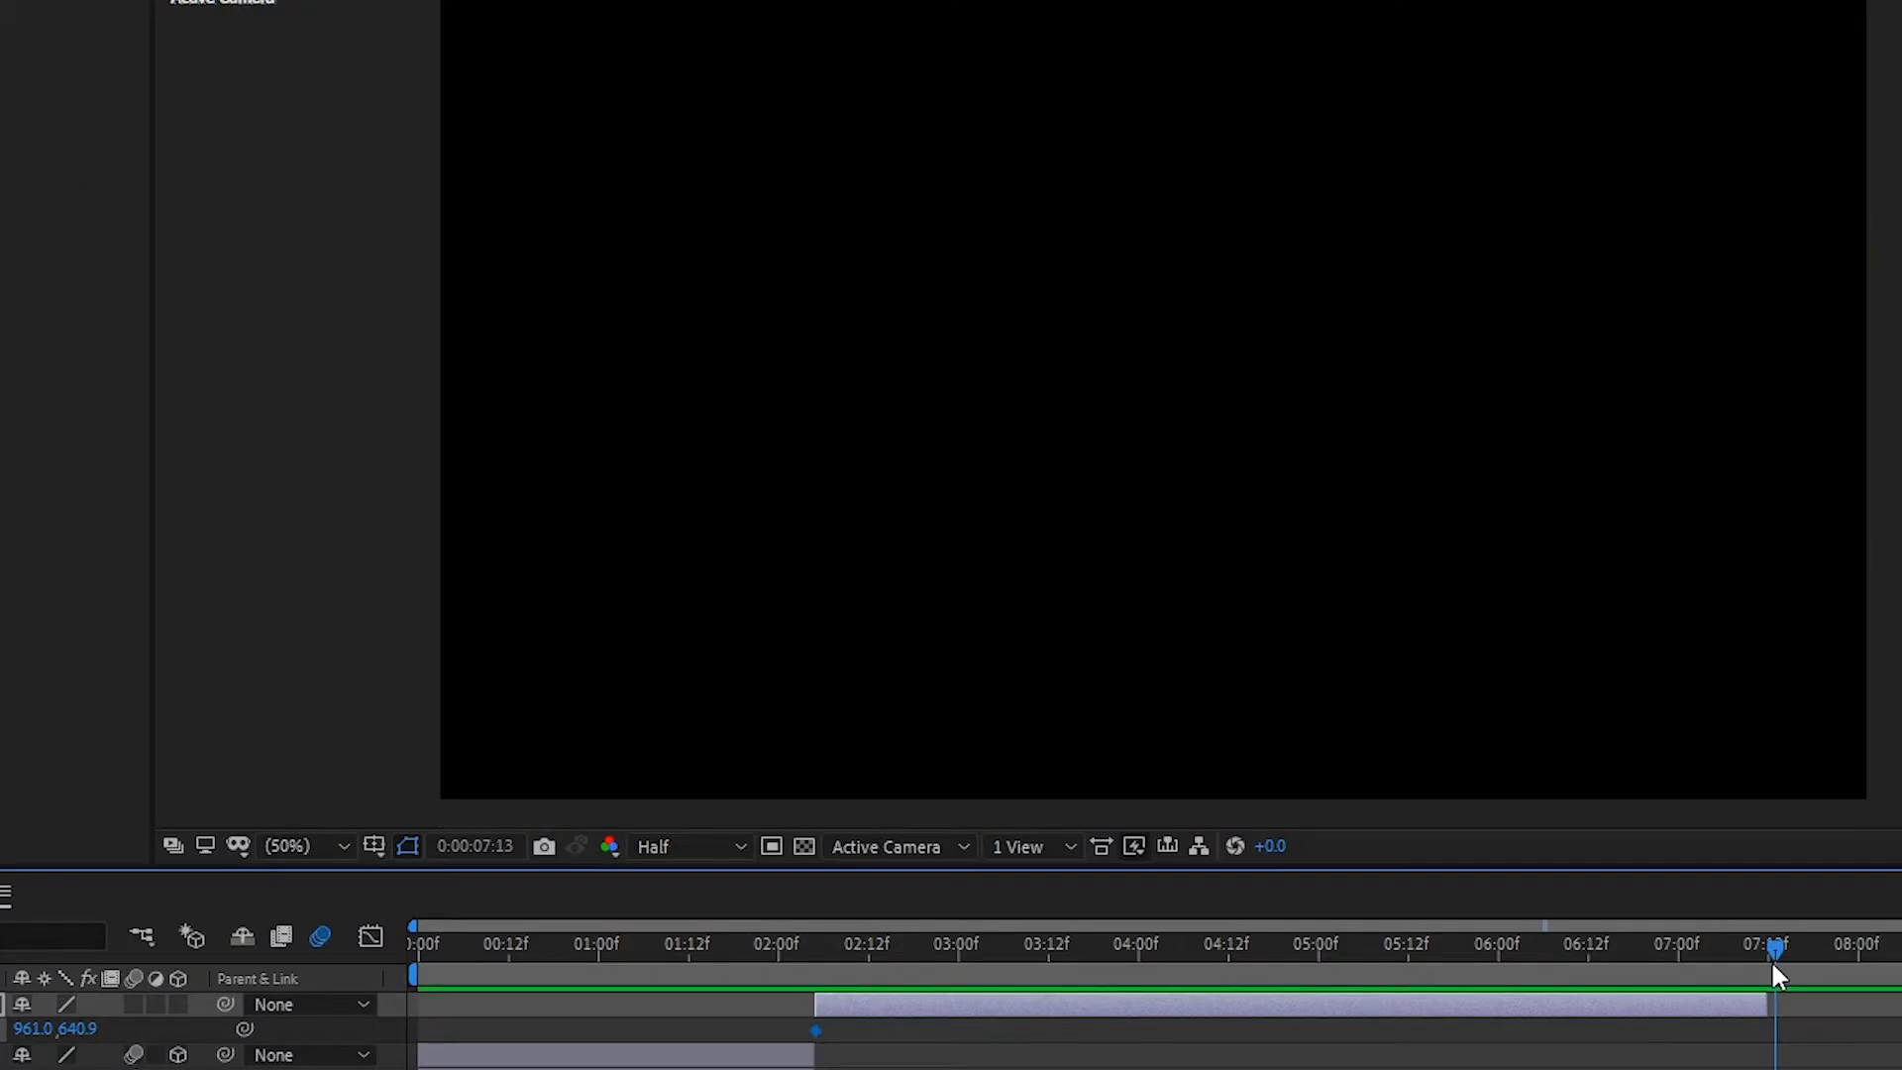
- Keyframe the copied EA Ram.CR2 layer's Position at 961, 434.9 at 0:00:07:11 and preview the vertical pan
left_click_drag(1769, 959, 1762, 961)
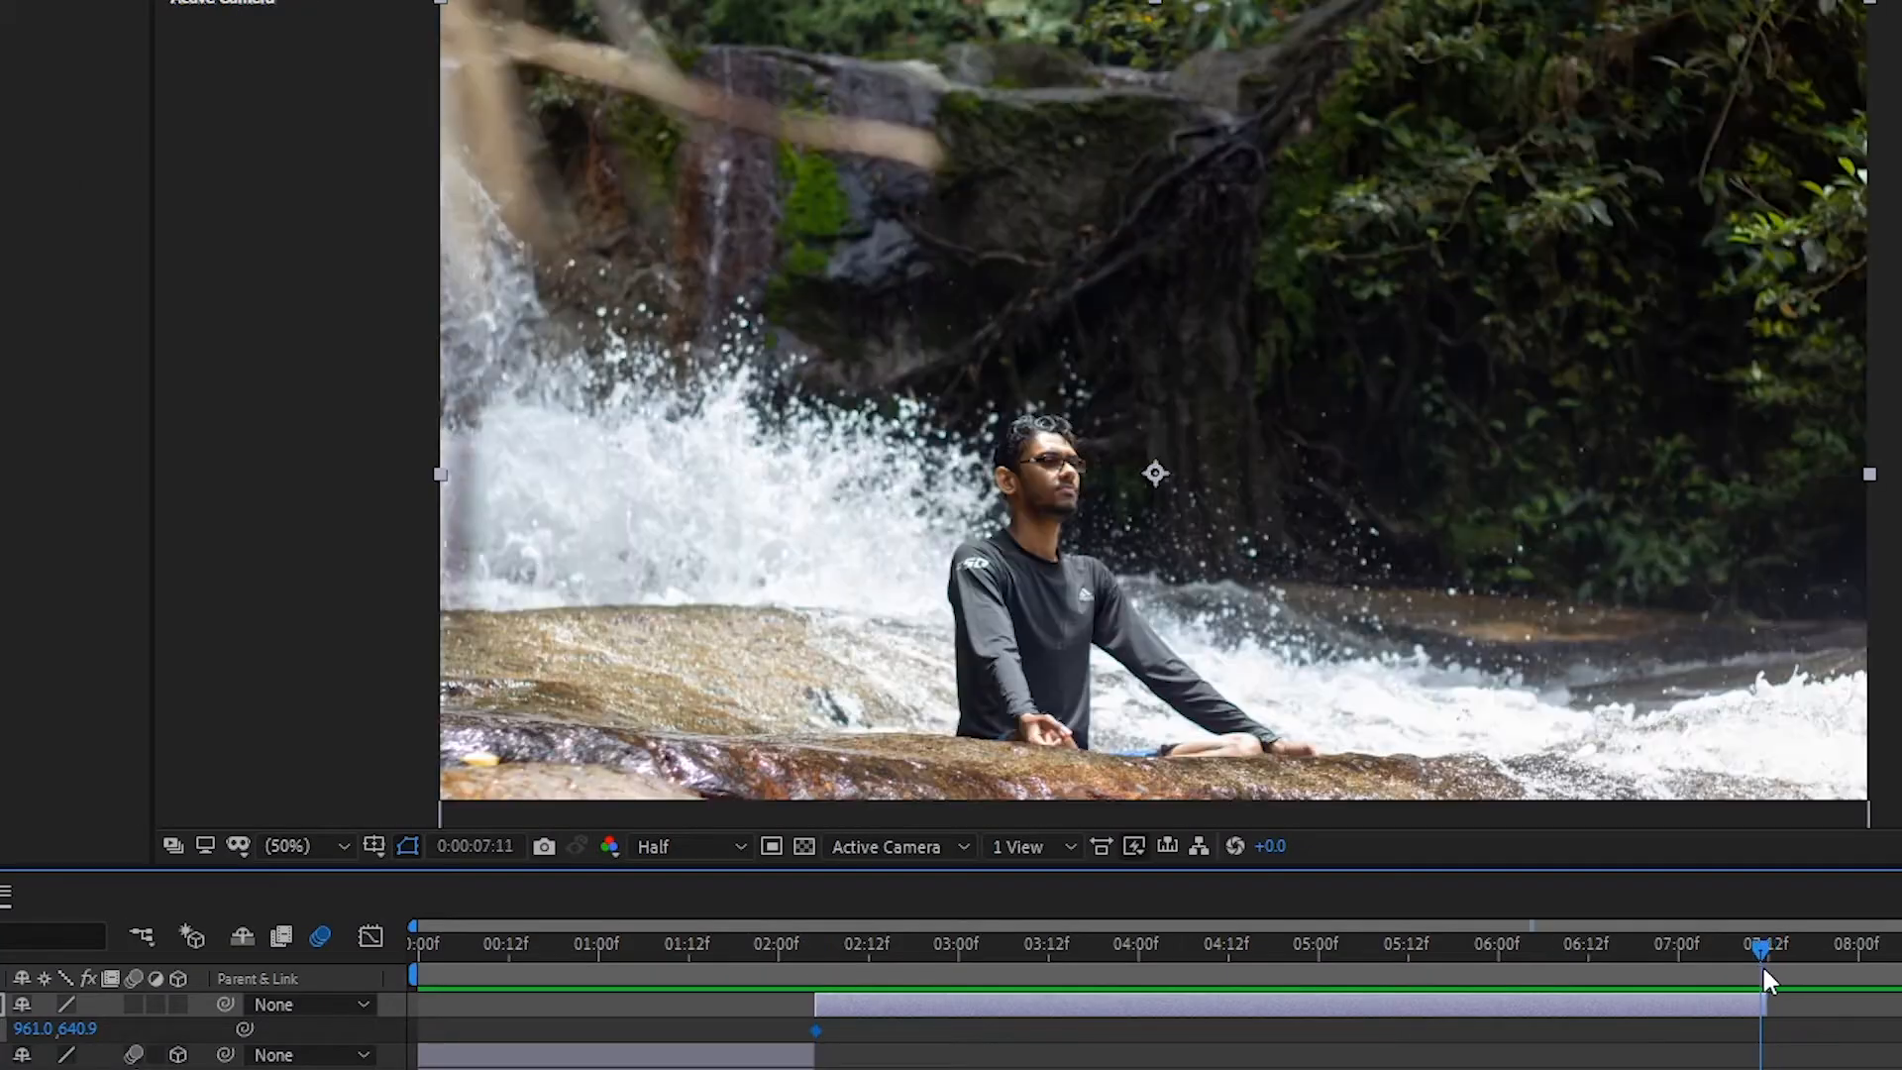
left_click_drag(77, 1030, 0, 1031)
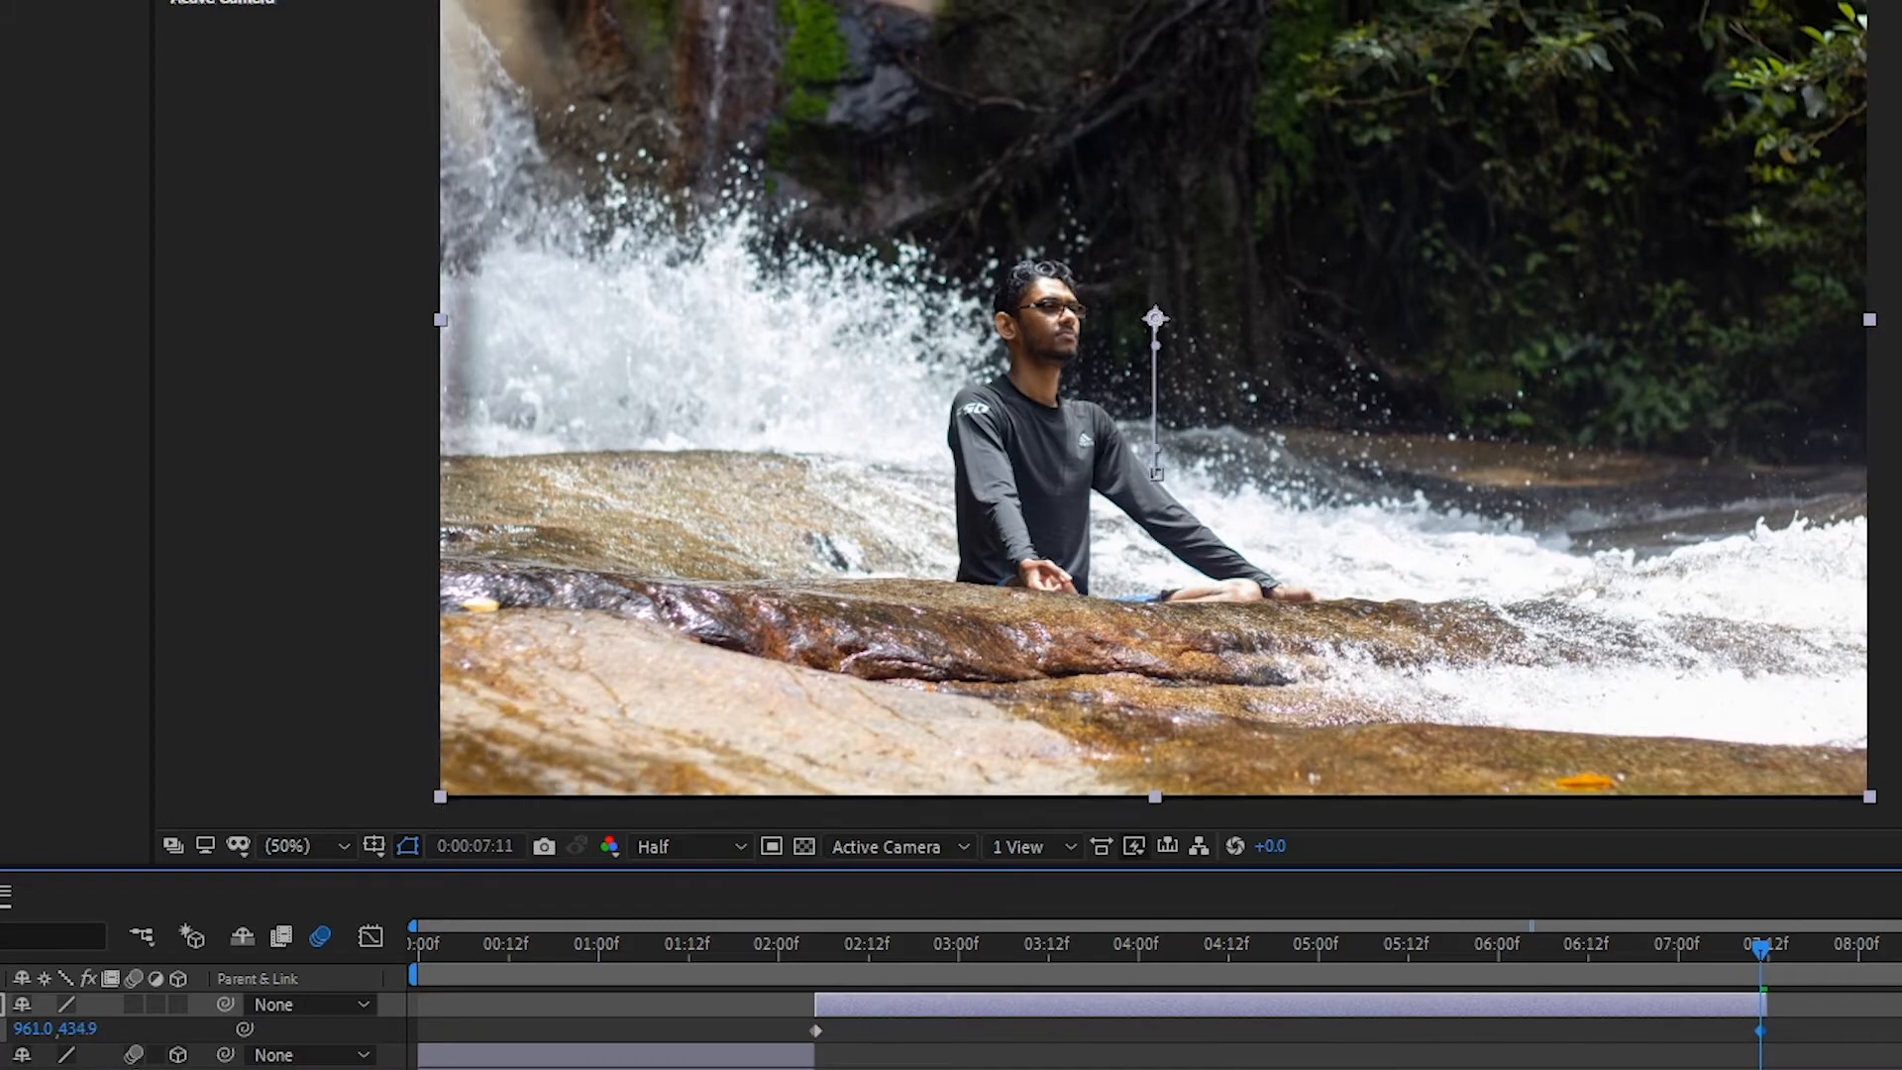
key("space")
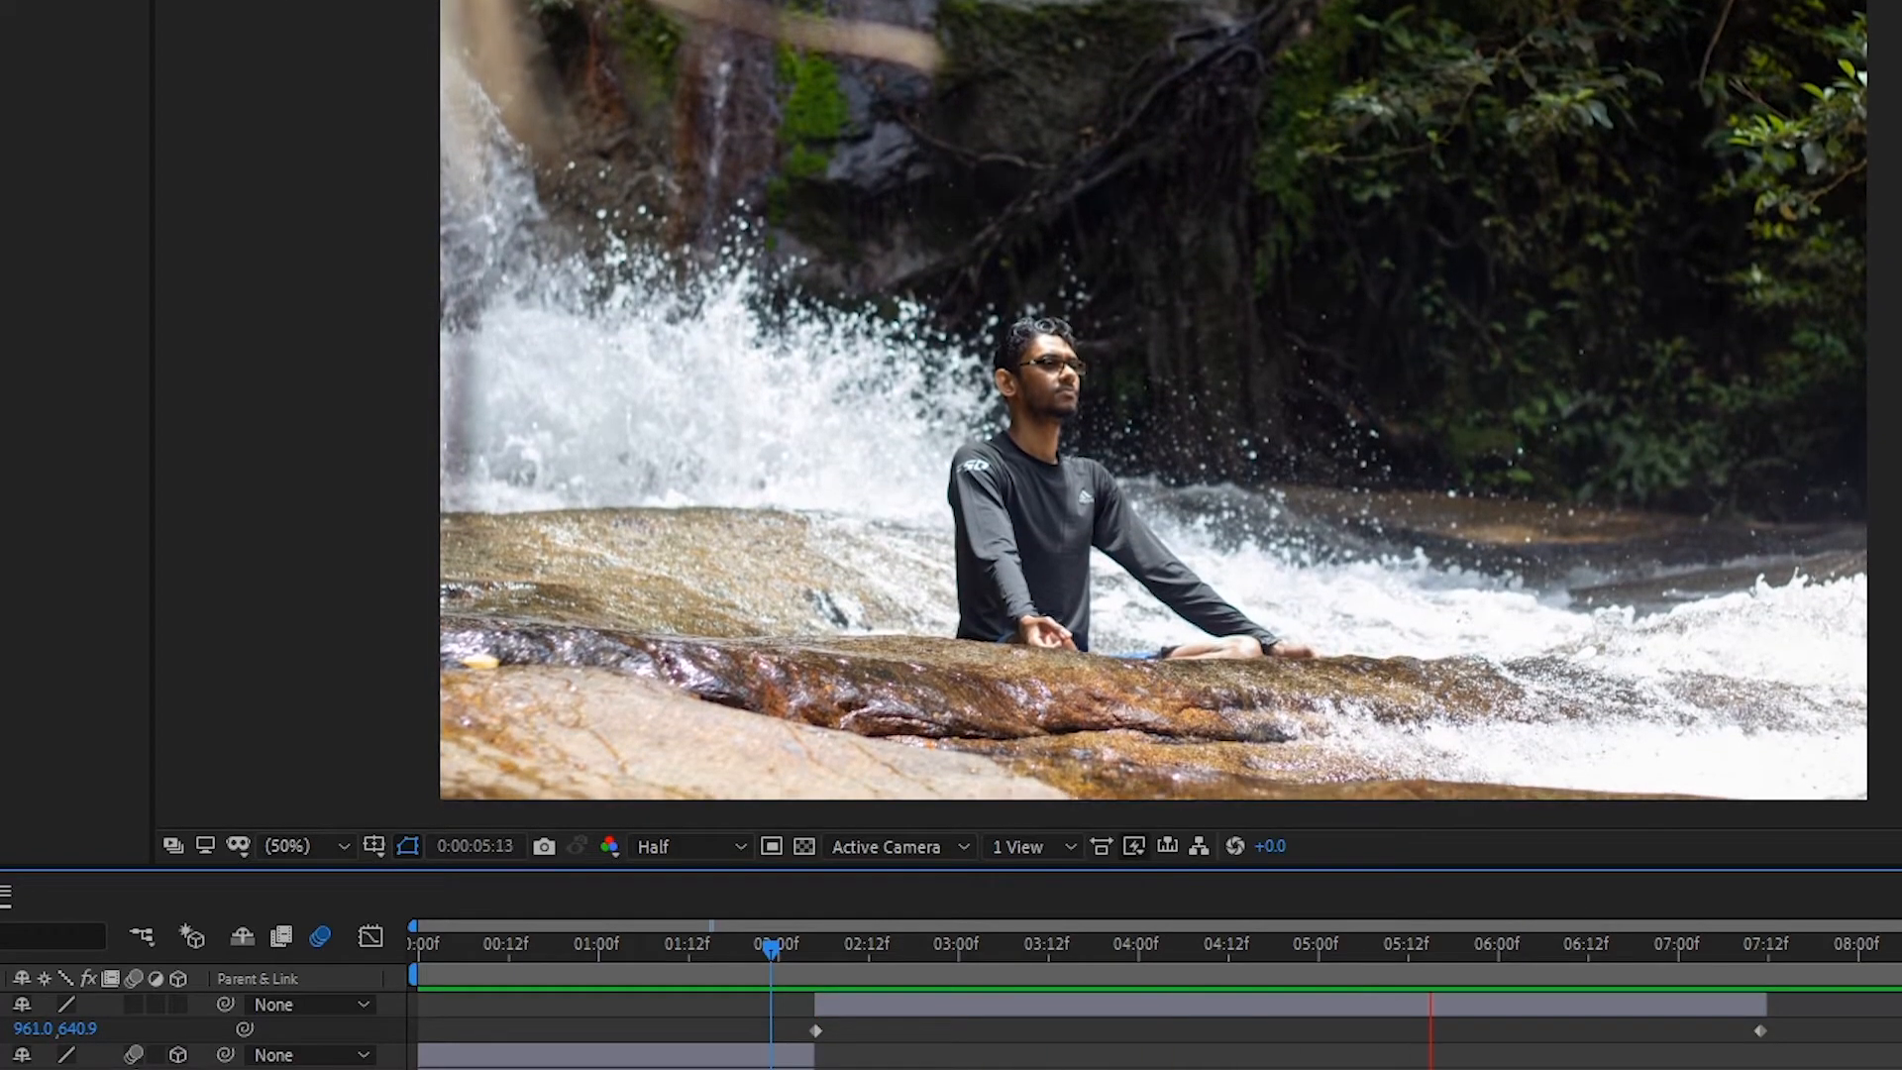
- Trim the end of the copied EA Ram.CR2 layer slightly earlier
left_click_drag(1764, 1005, 1650, 1005)
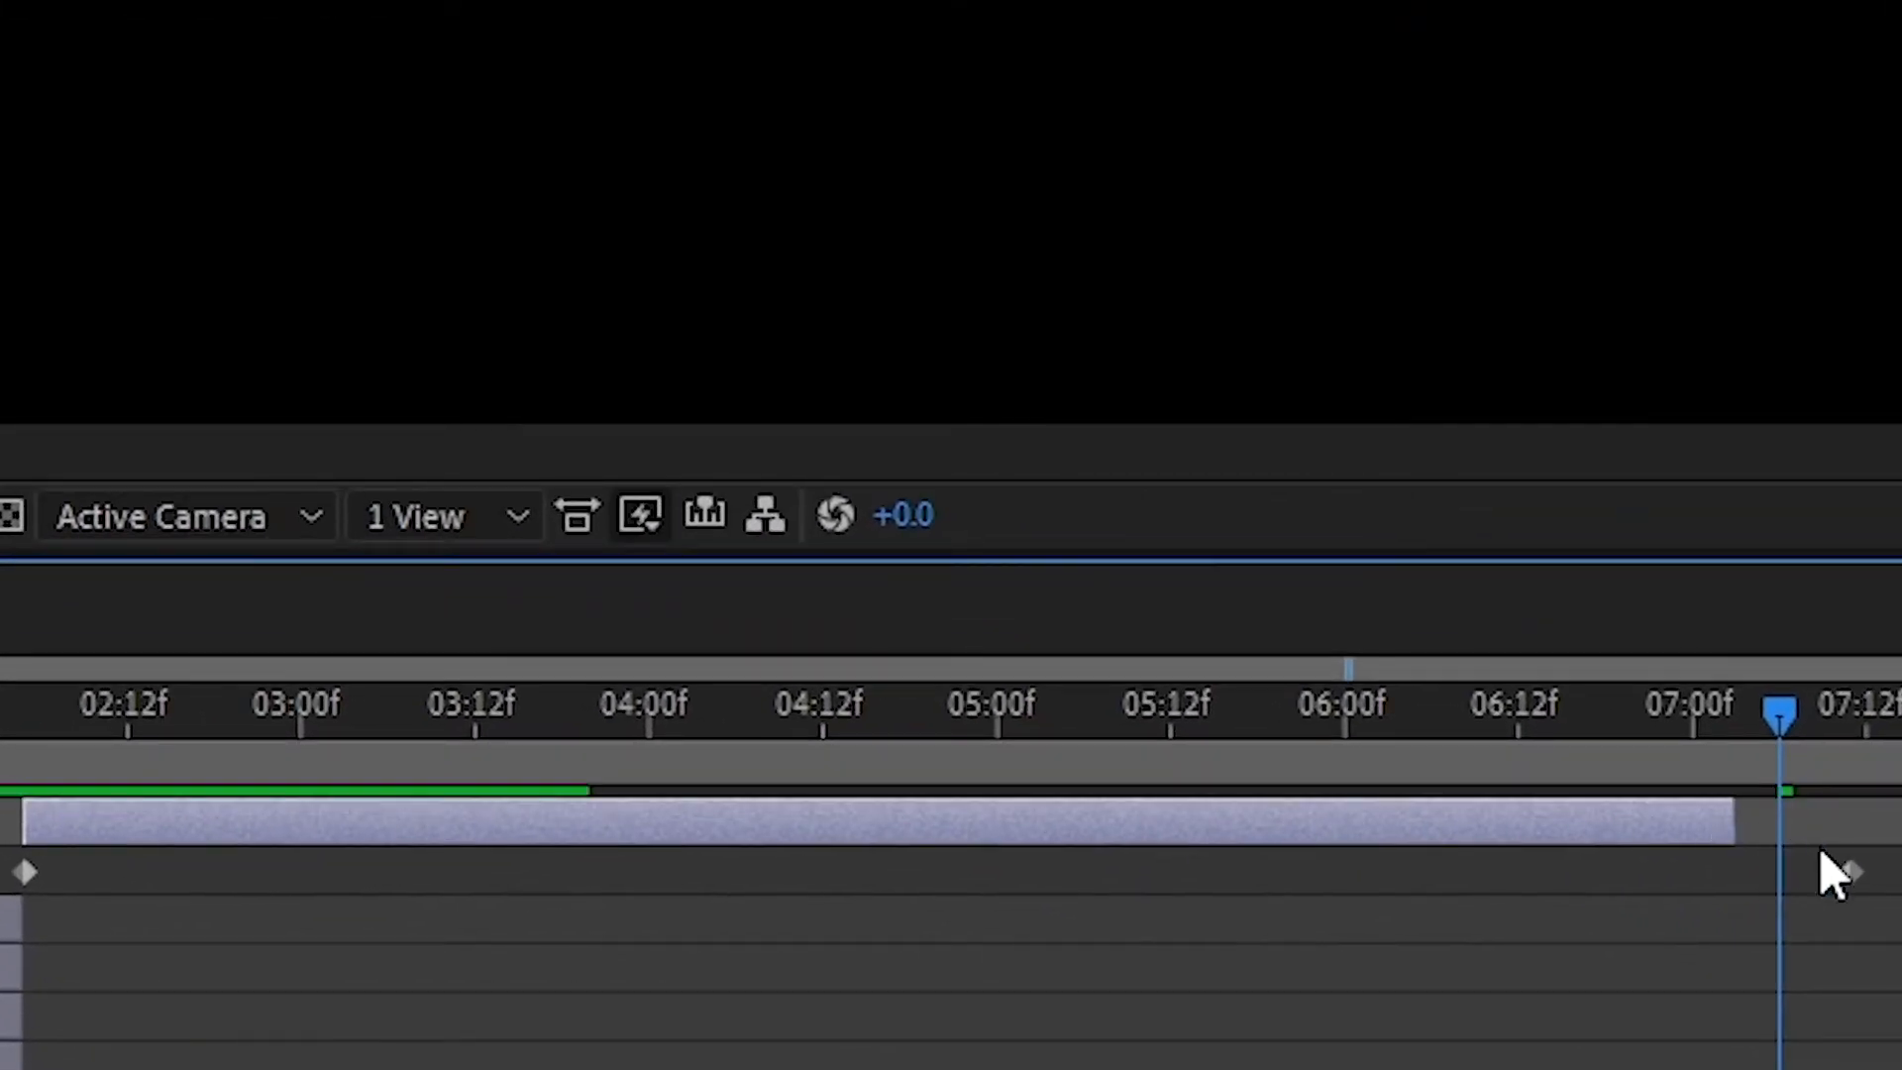
left_click_drag(1764, 1022, 1696, 1023)
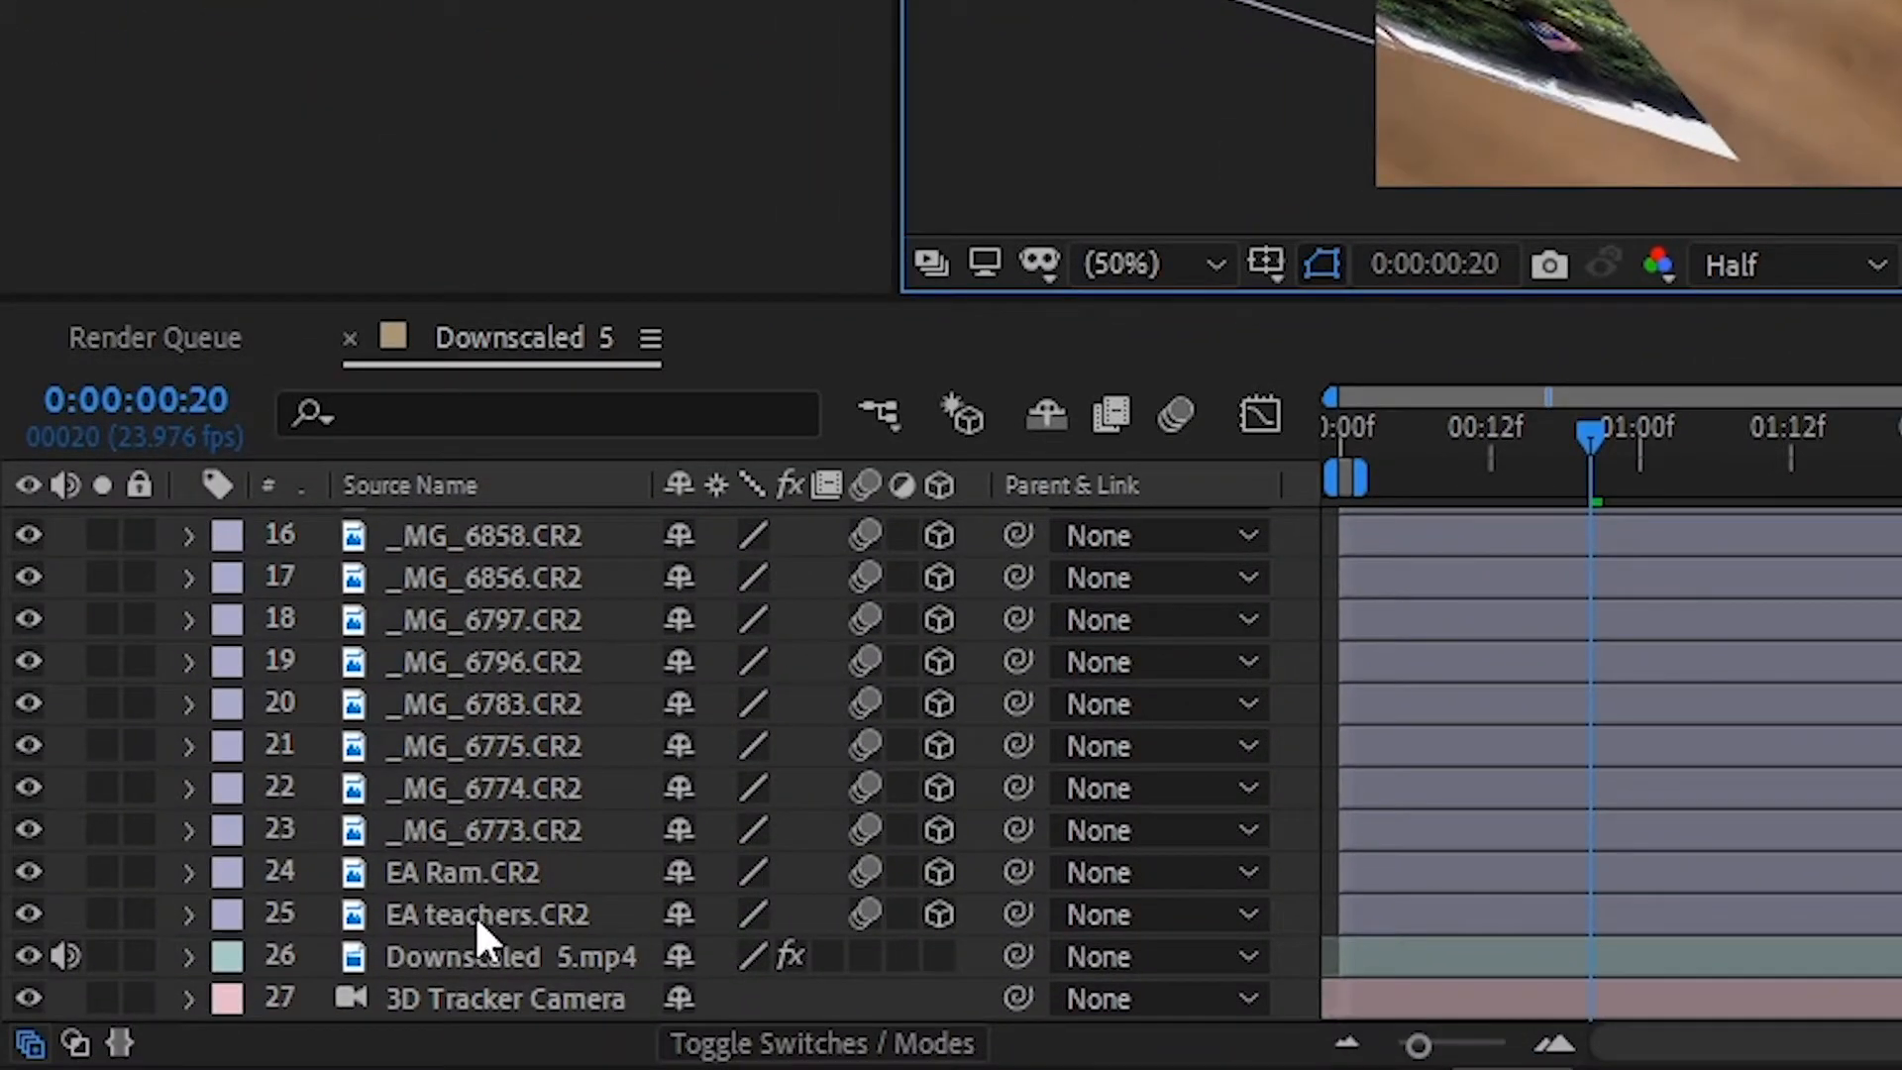
- Expand the 3D Tracker Camera's Camera Options, turn on Depth of Field and raise the Aperture to 306.3 pixels
left_click(186, 998)
left_click(237, 997)
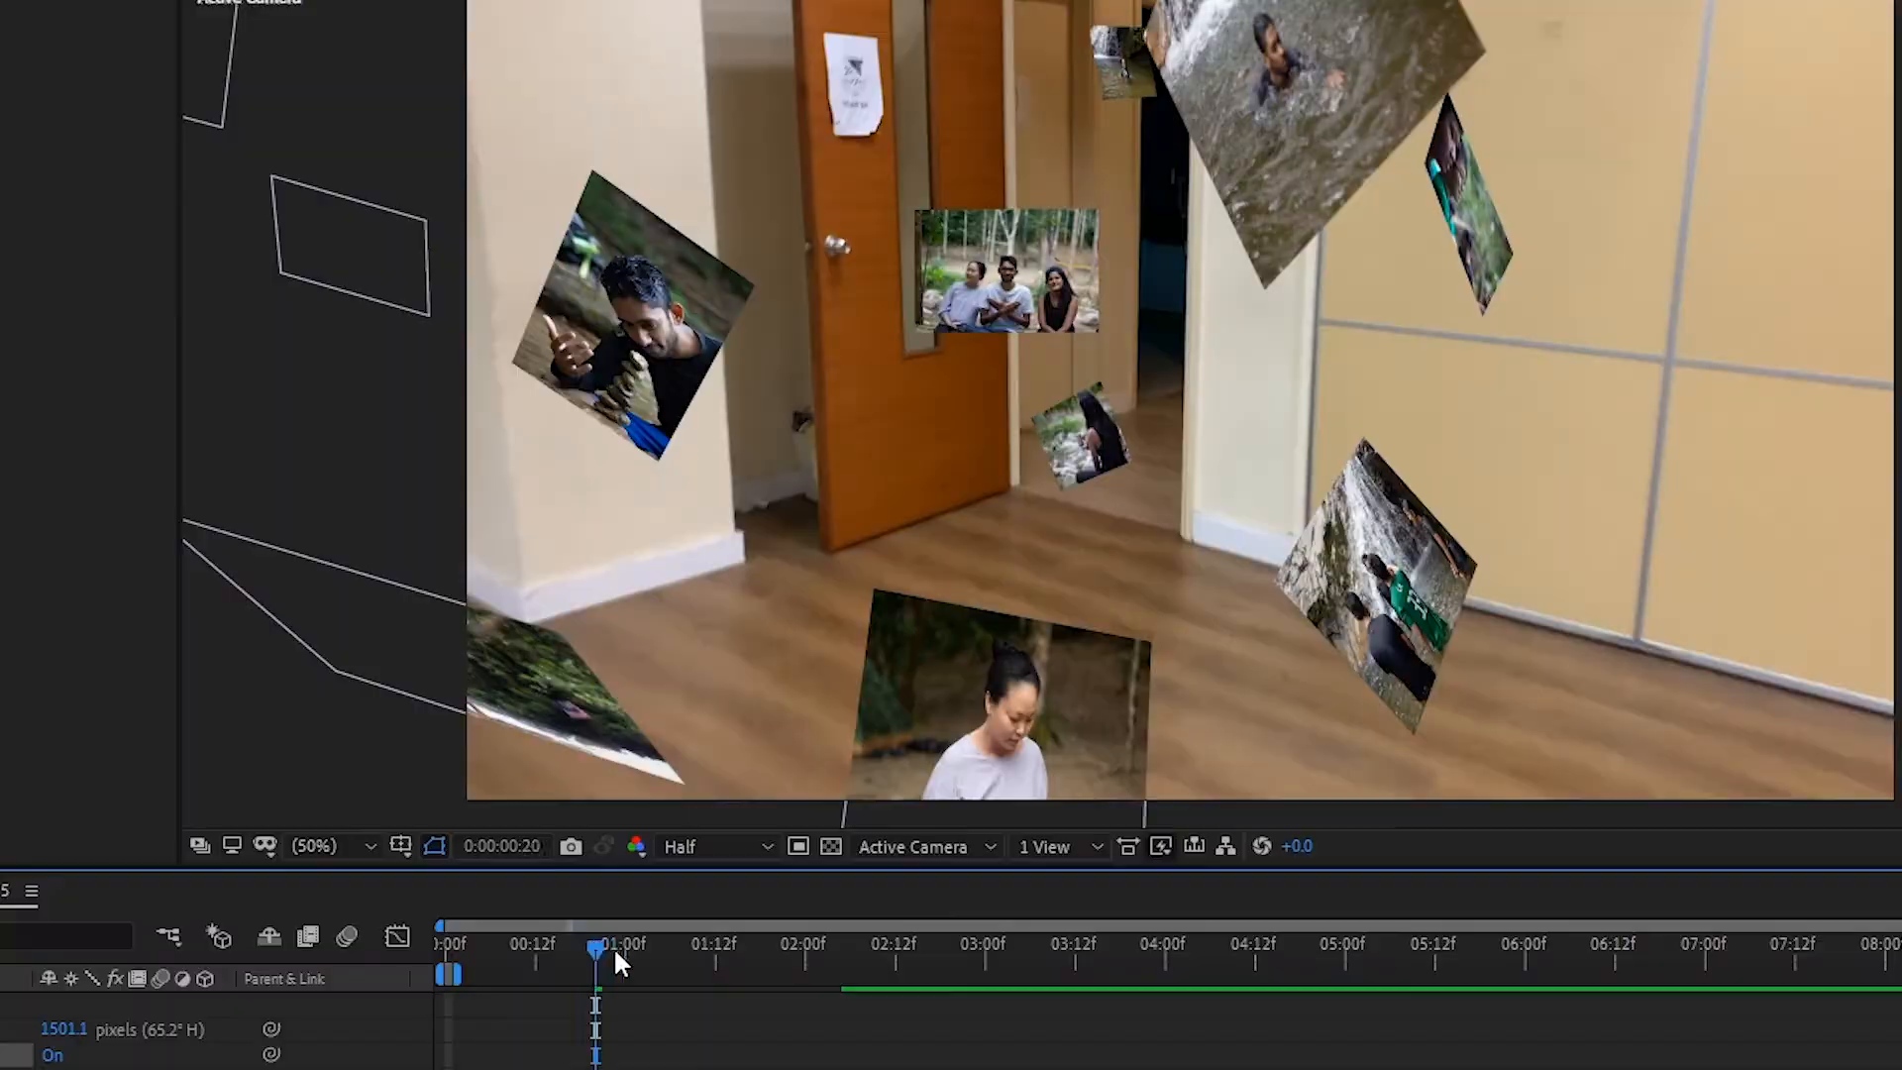
left_click_drag(615, 947, 343, 990)
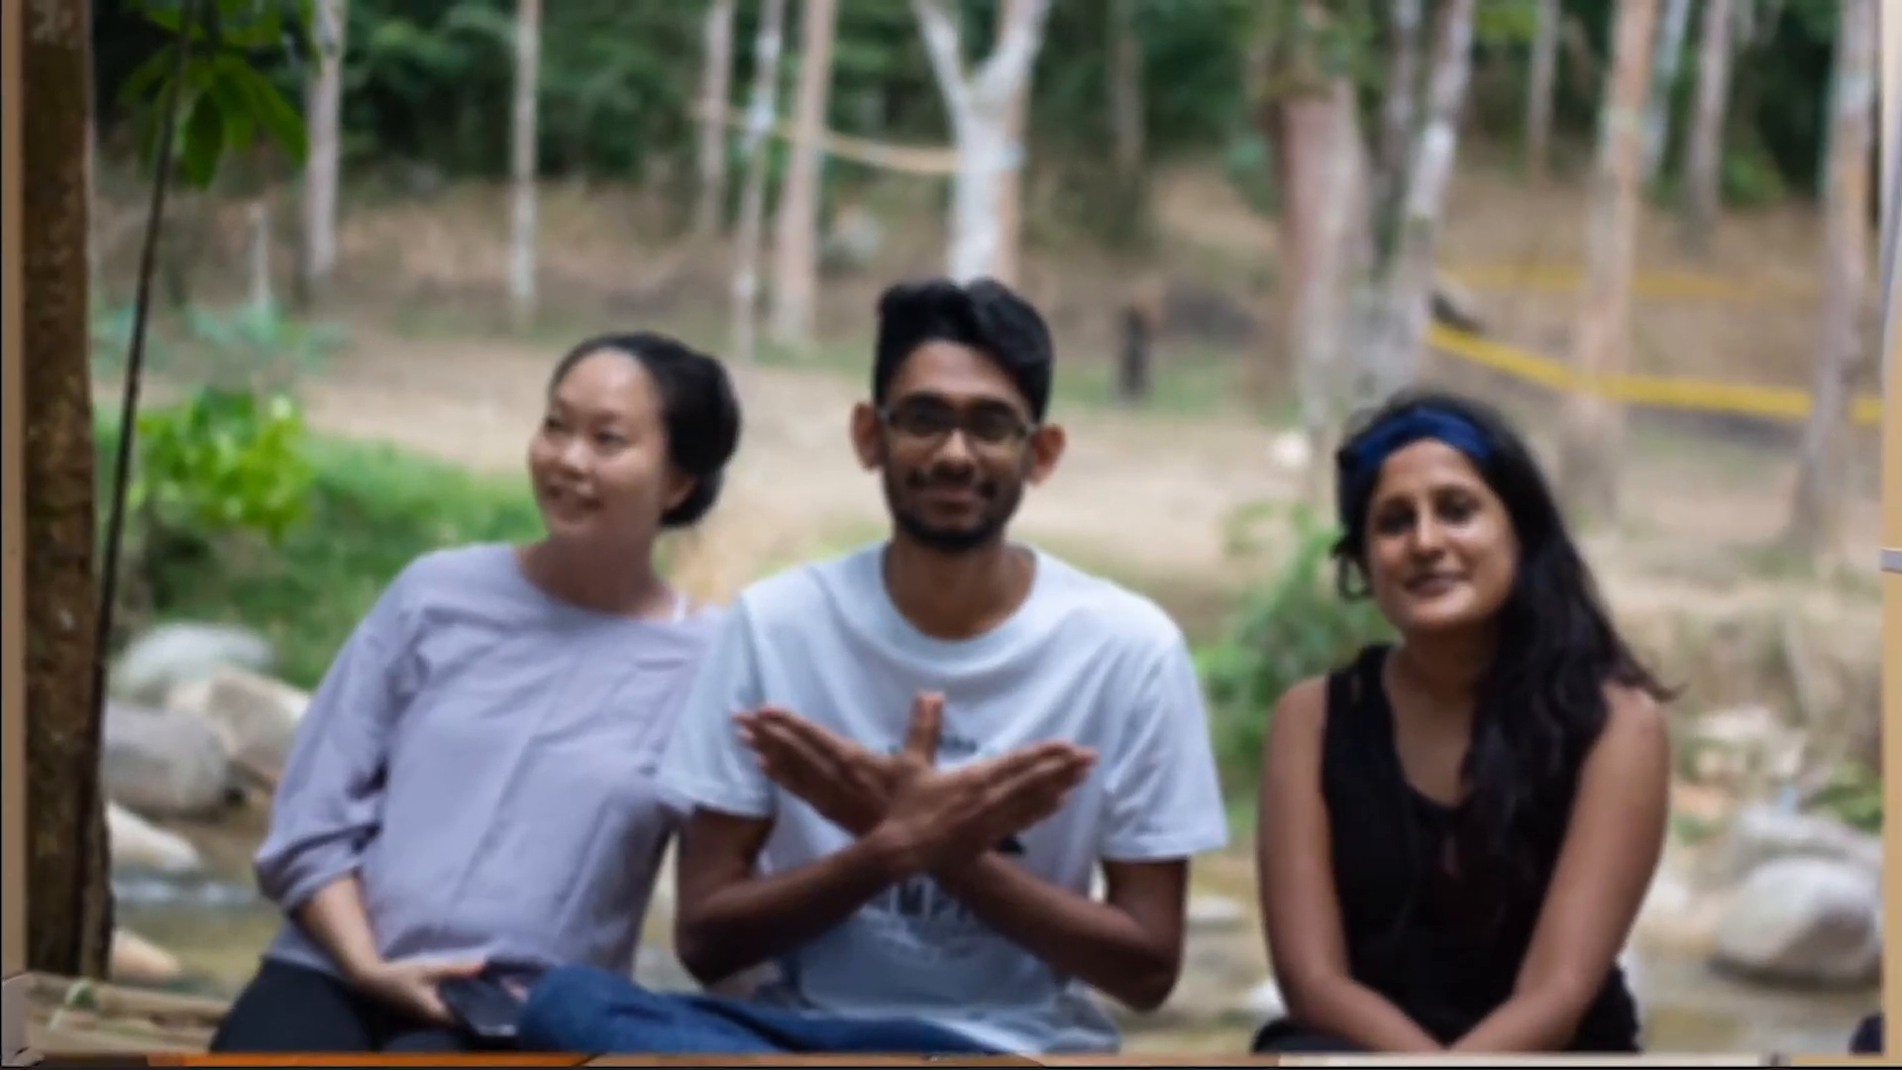
left_click(804, 1033)
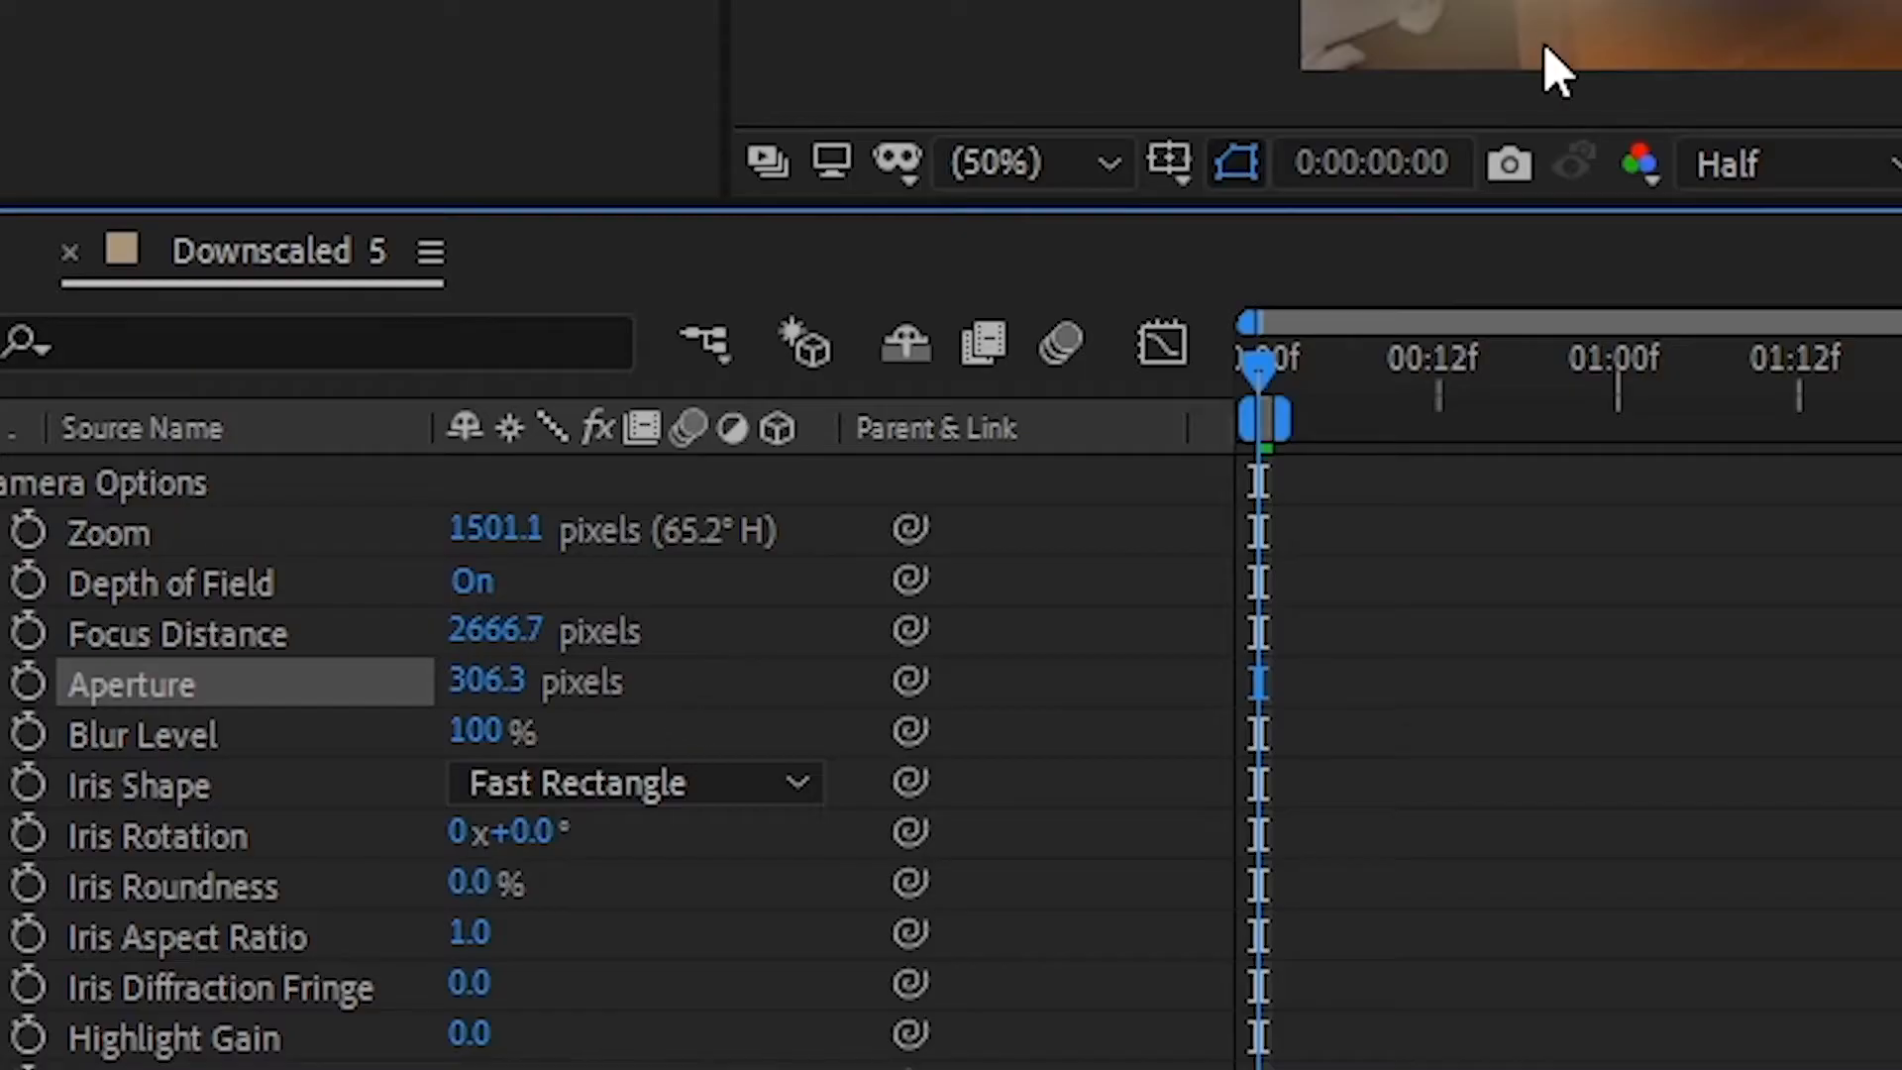
- Keyframe the camera's Focus Distance every three frames up to 0:00:00:15 to focus on the EA teachers.CR2 photo, ending at 1906 pixels
scroll(1549, 63, "up", 3)
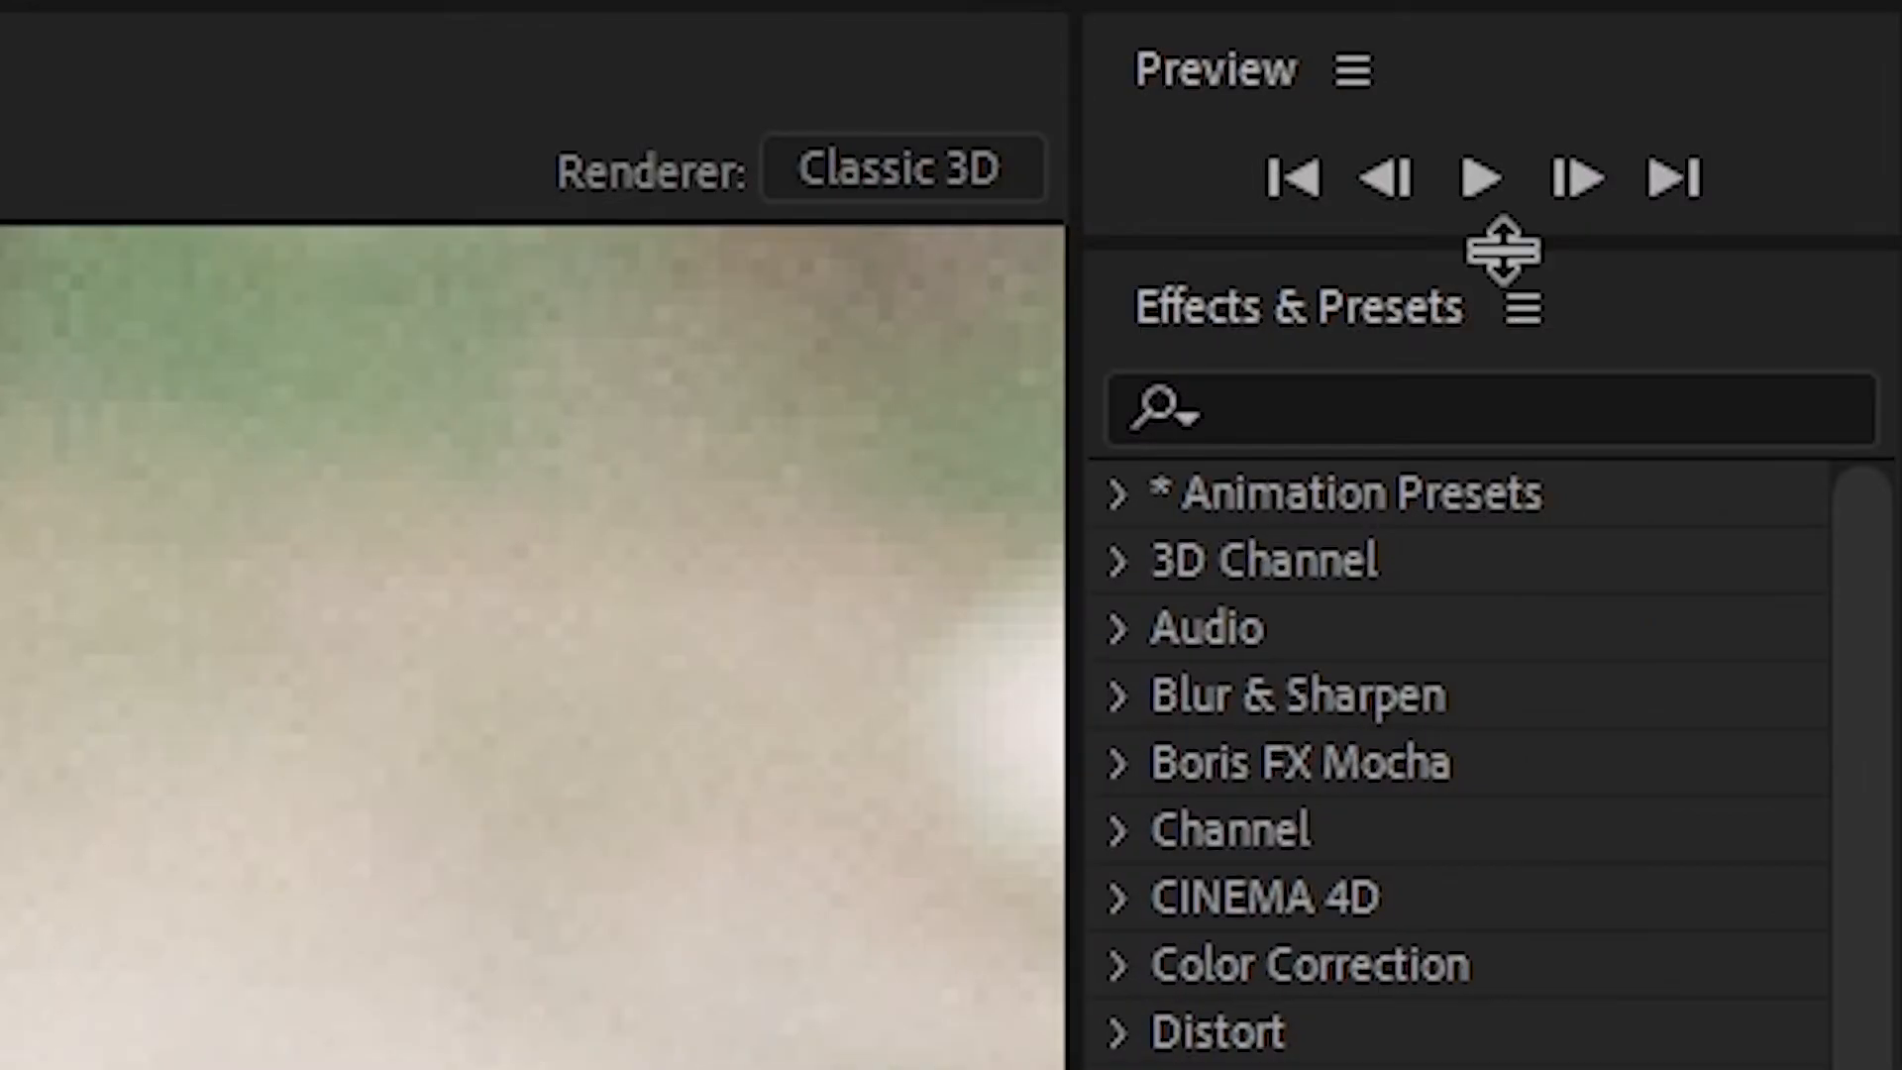
left_click(1578, 183)
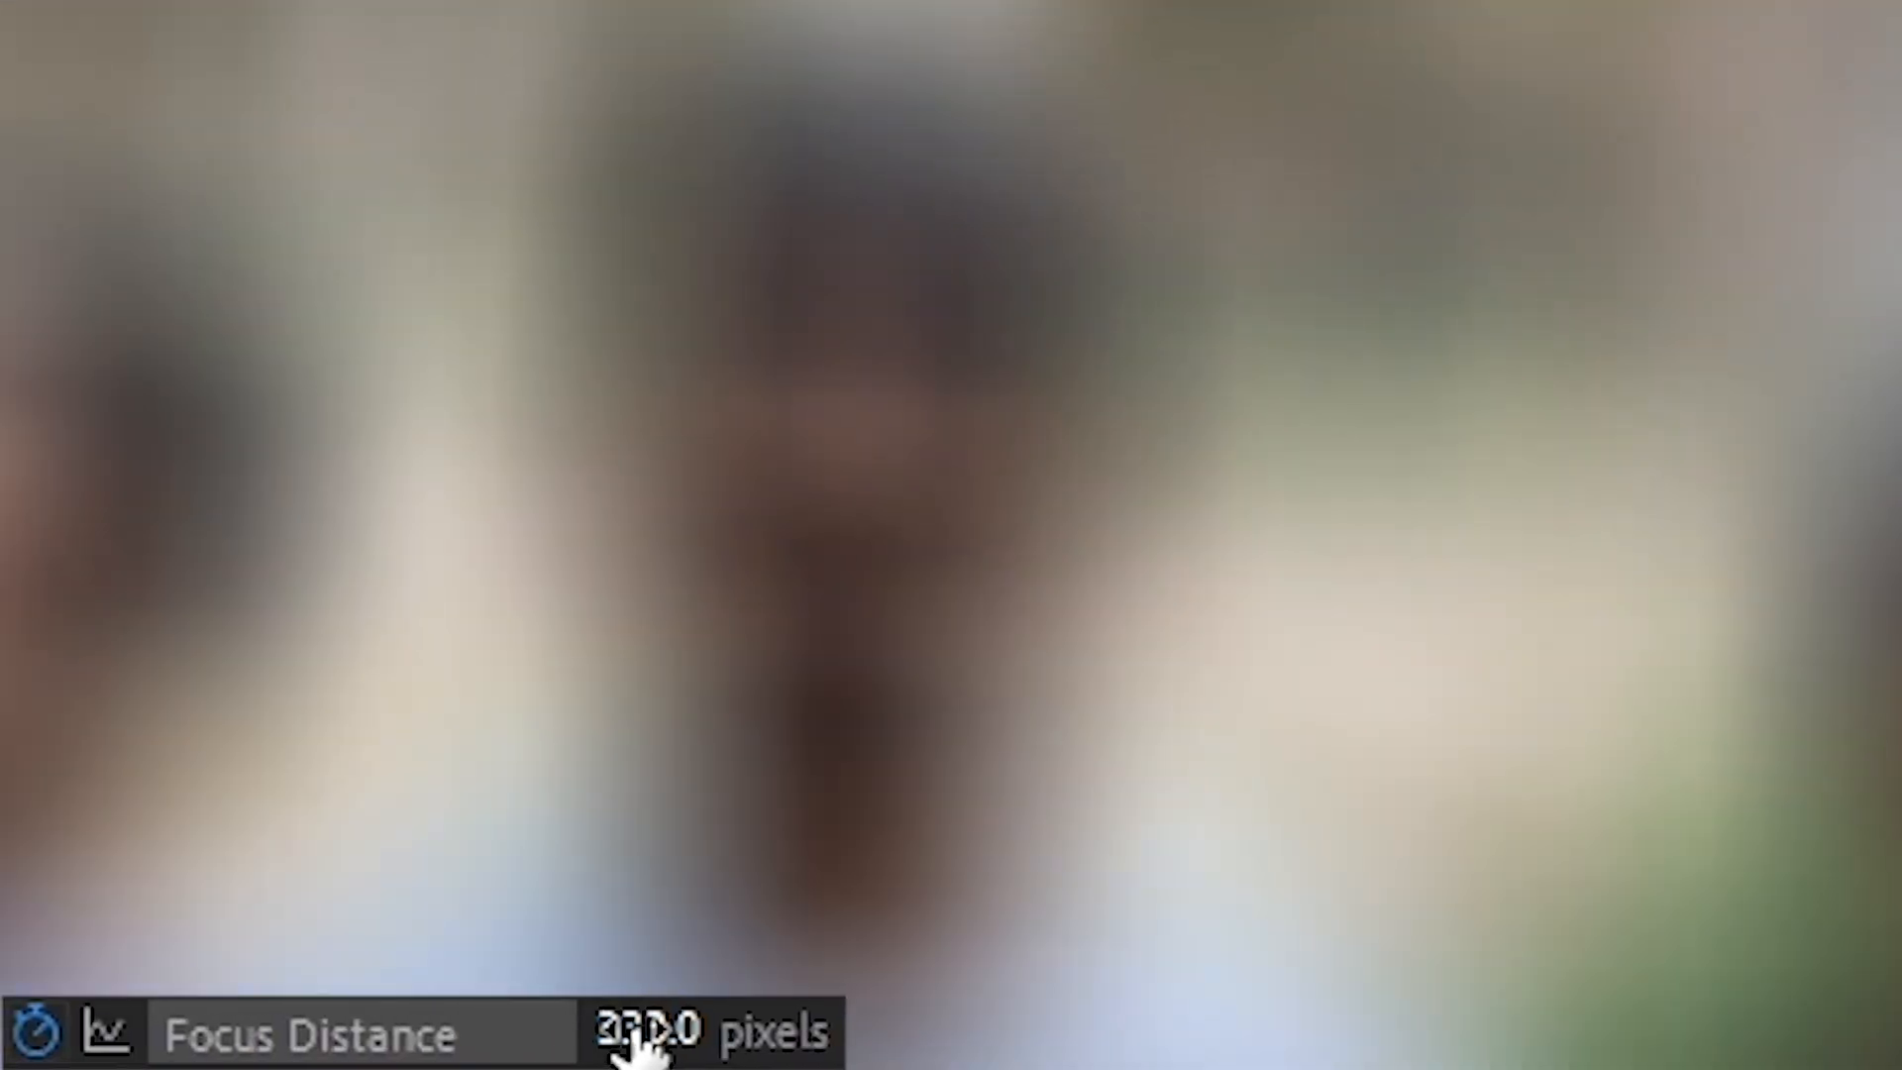
left_click_drag(277, 864, 325, 870)
left_click_drag(825, 1055, 1189, 1050)
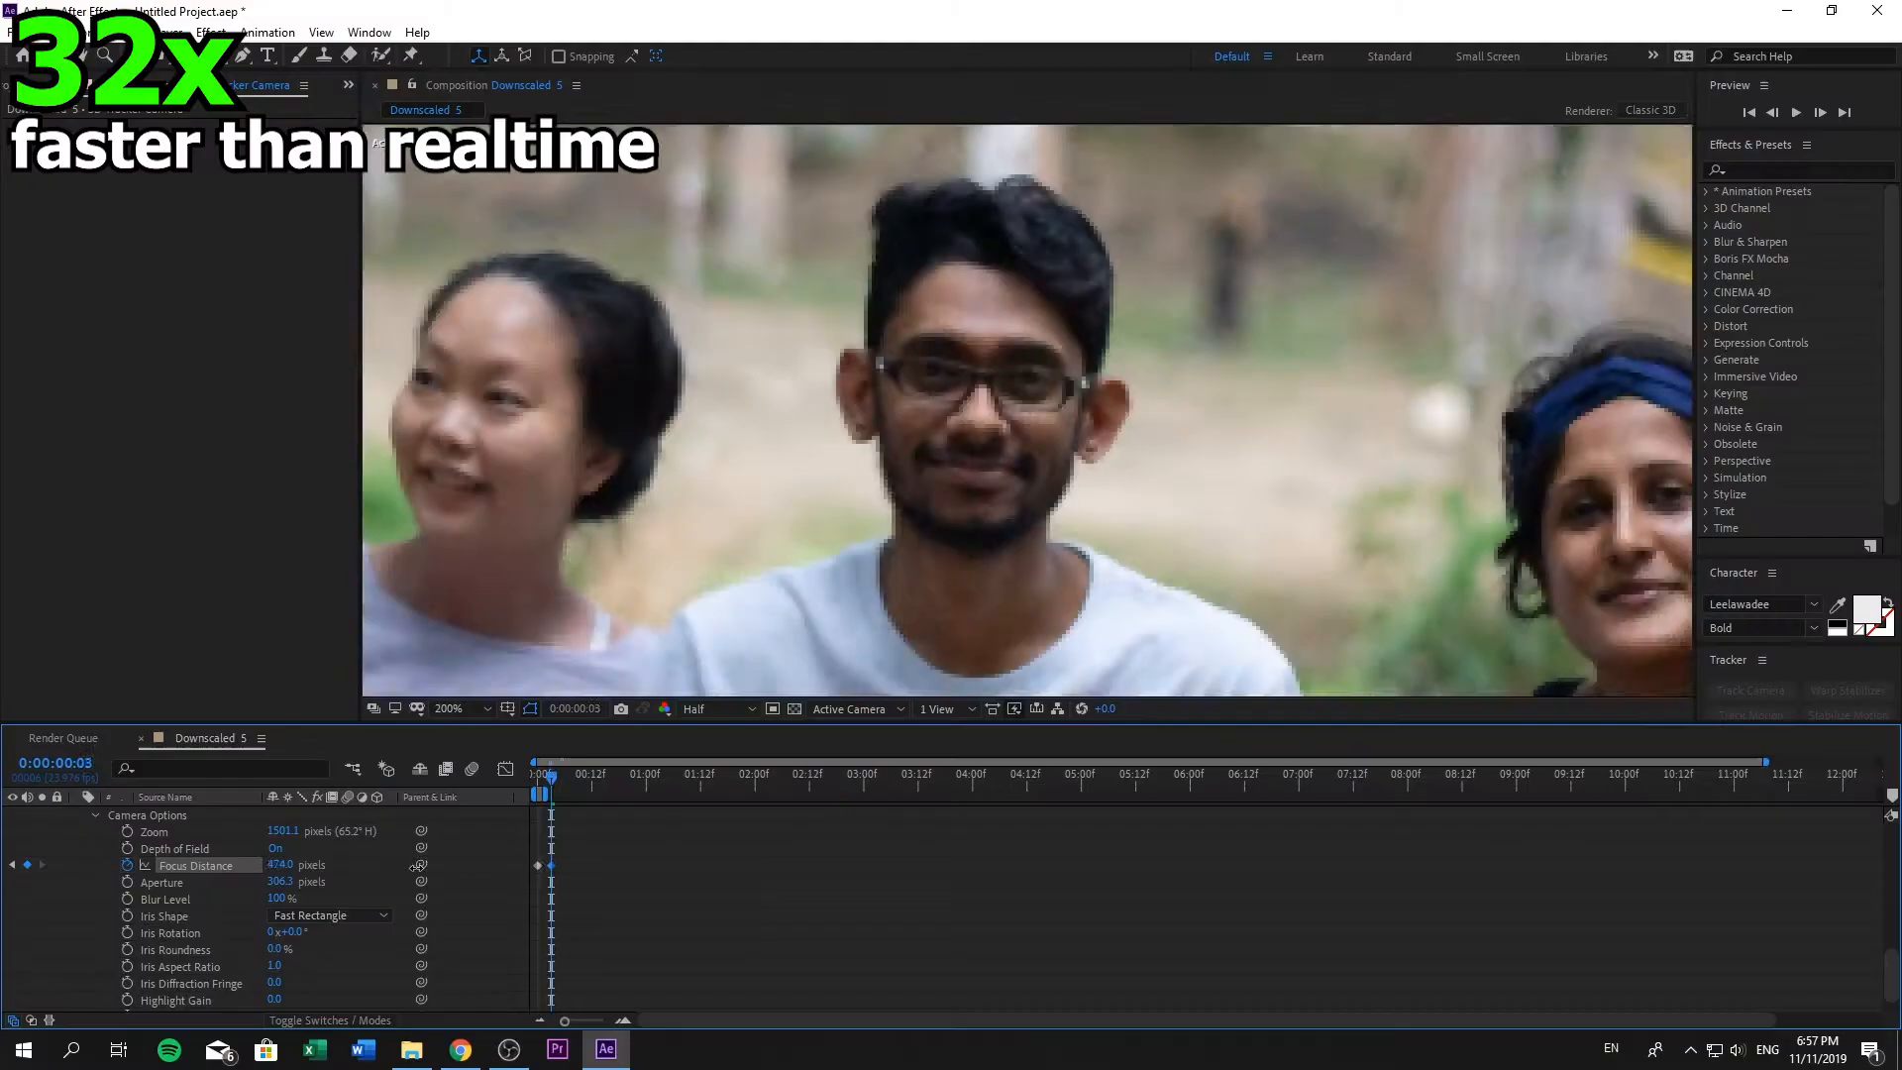
left_click(1820, 113)
left_click_drag(282, 865, 396, 866)
left_click(1820, 113)
left_click(1821, 113)
scroll(879, 645, "up", 1)
left_click(1820, 121)
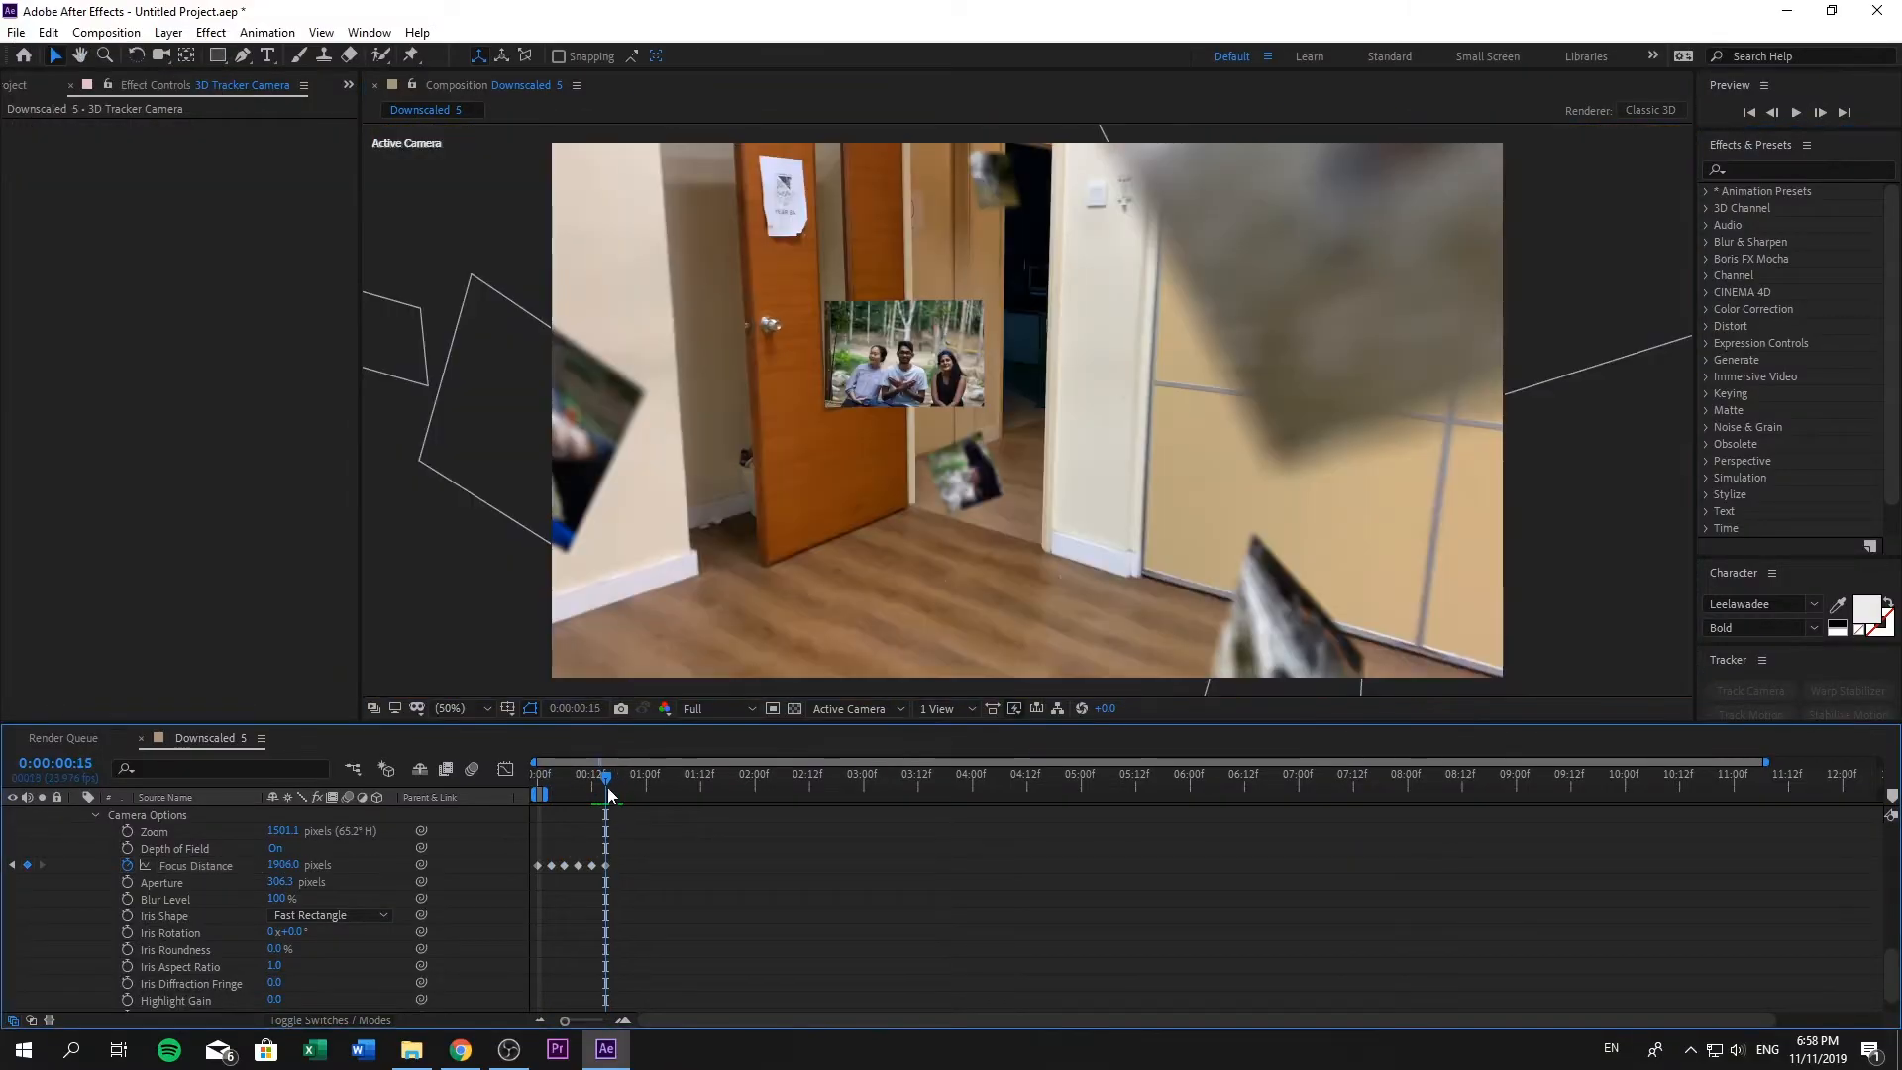
mouse_move(608, 787)
left_mouse_down()
mouse_move(571, 795)
mouse_move(605, 793)
left_mouse_up()
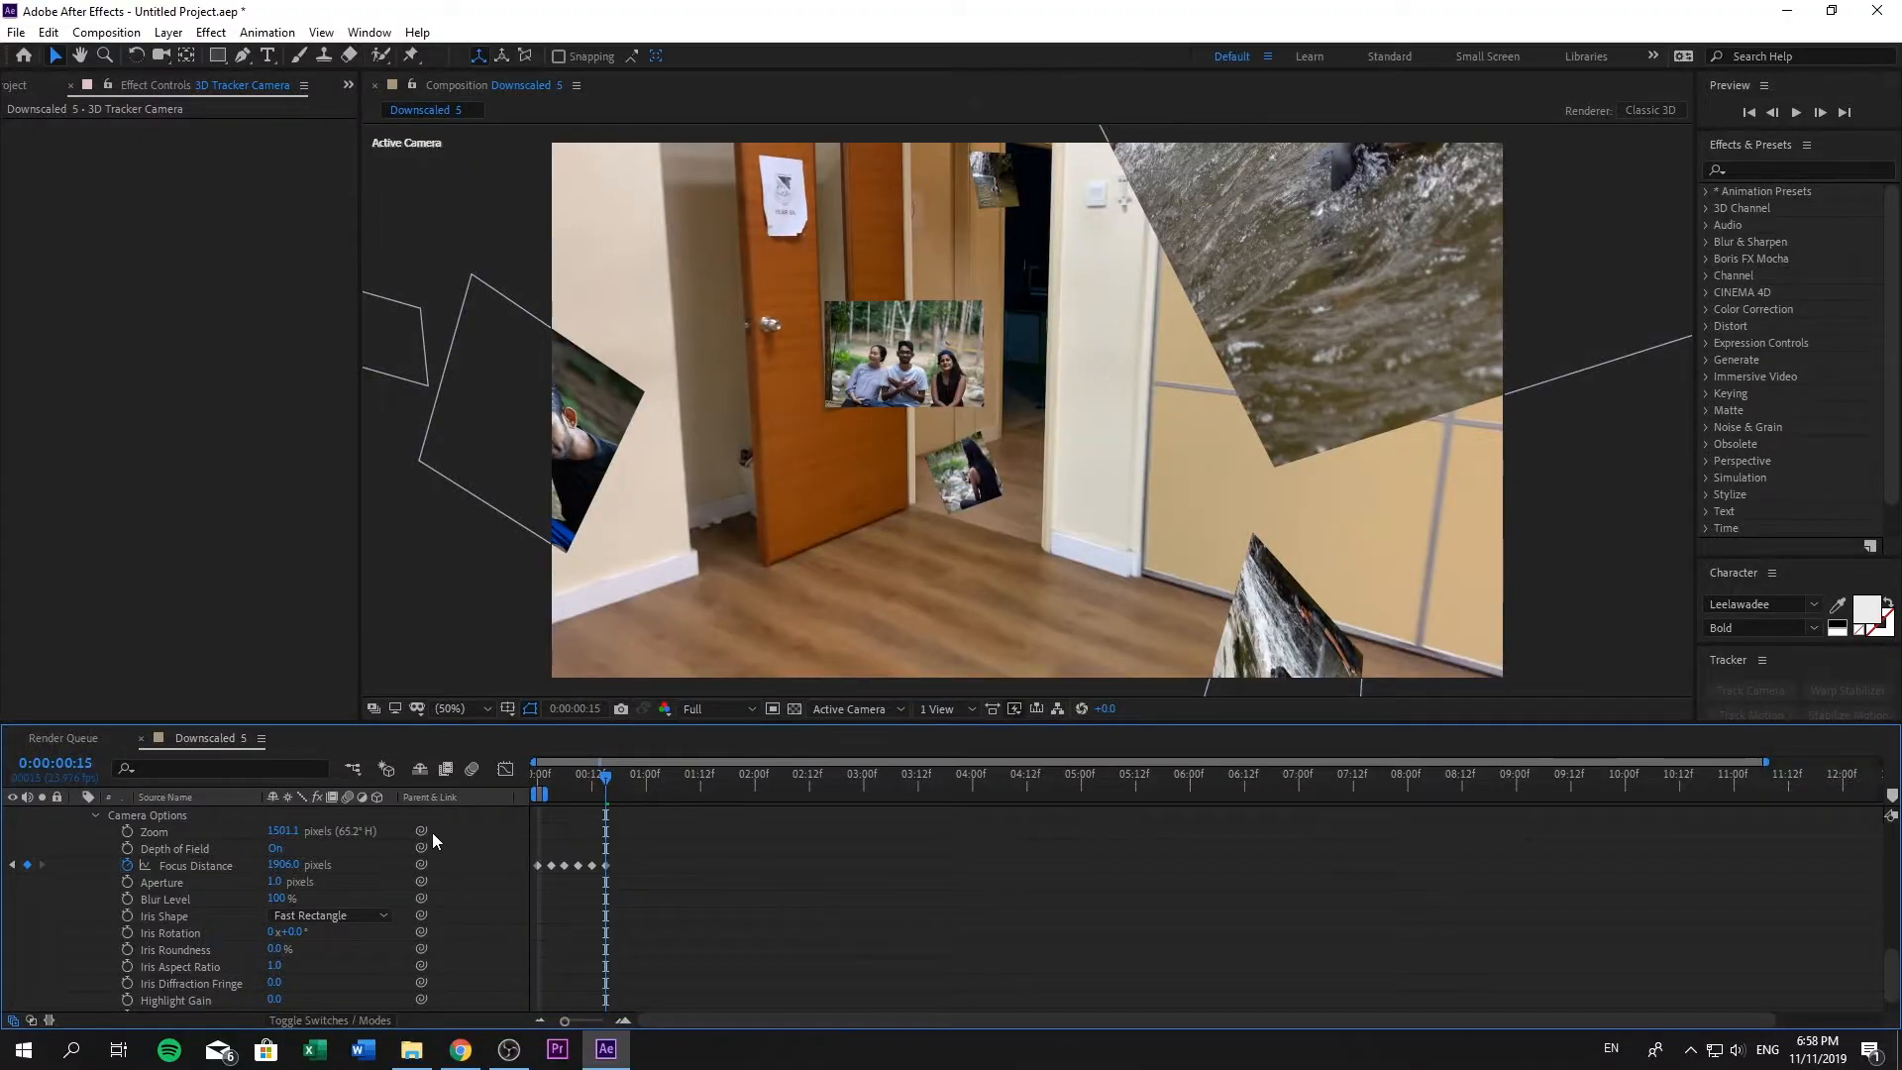
- Undo the last Aperture change, then keyframe Focus Distance at three-frame steps from 0:00:01:14 onward to focus on the EA Ram.CR2 photo
key("ctrl+z")
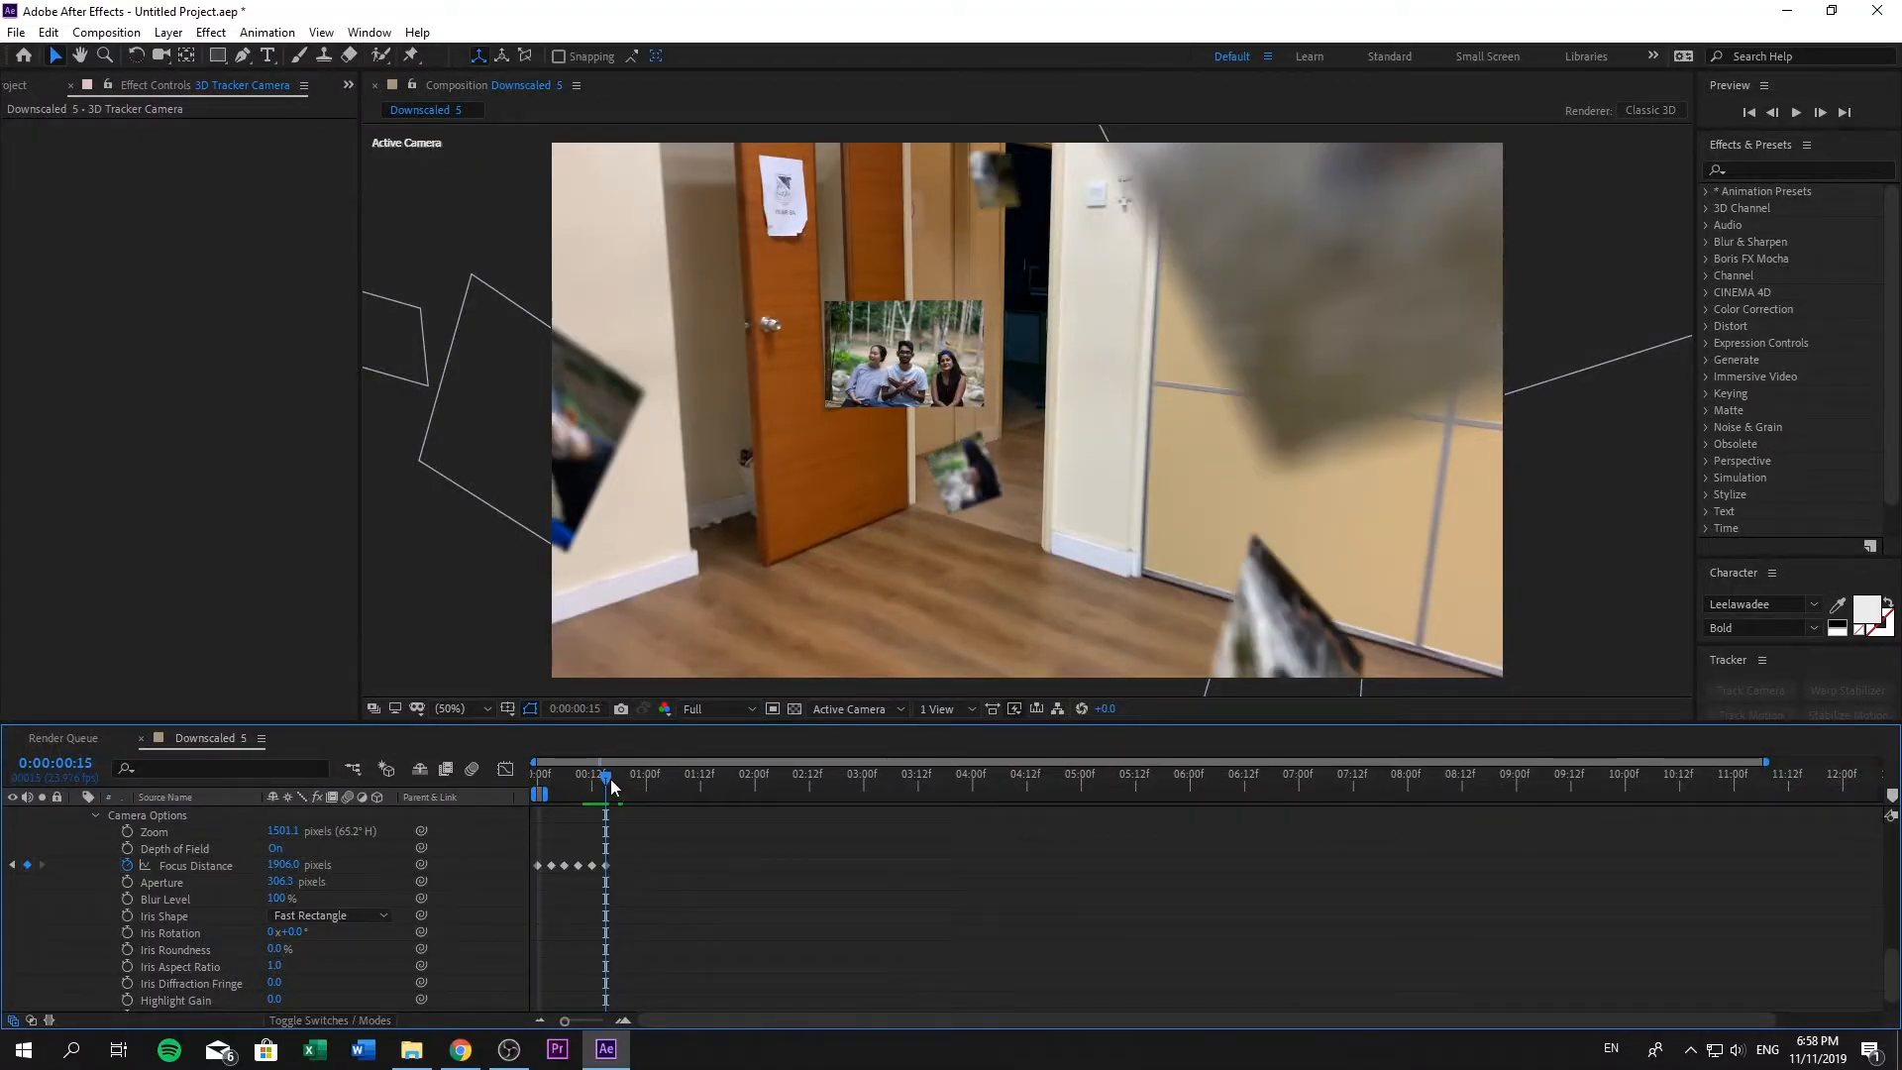
left_click_drag(610, 785, 717, 786)
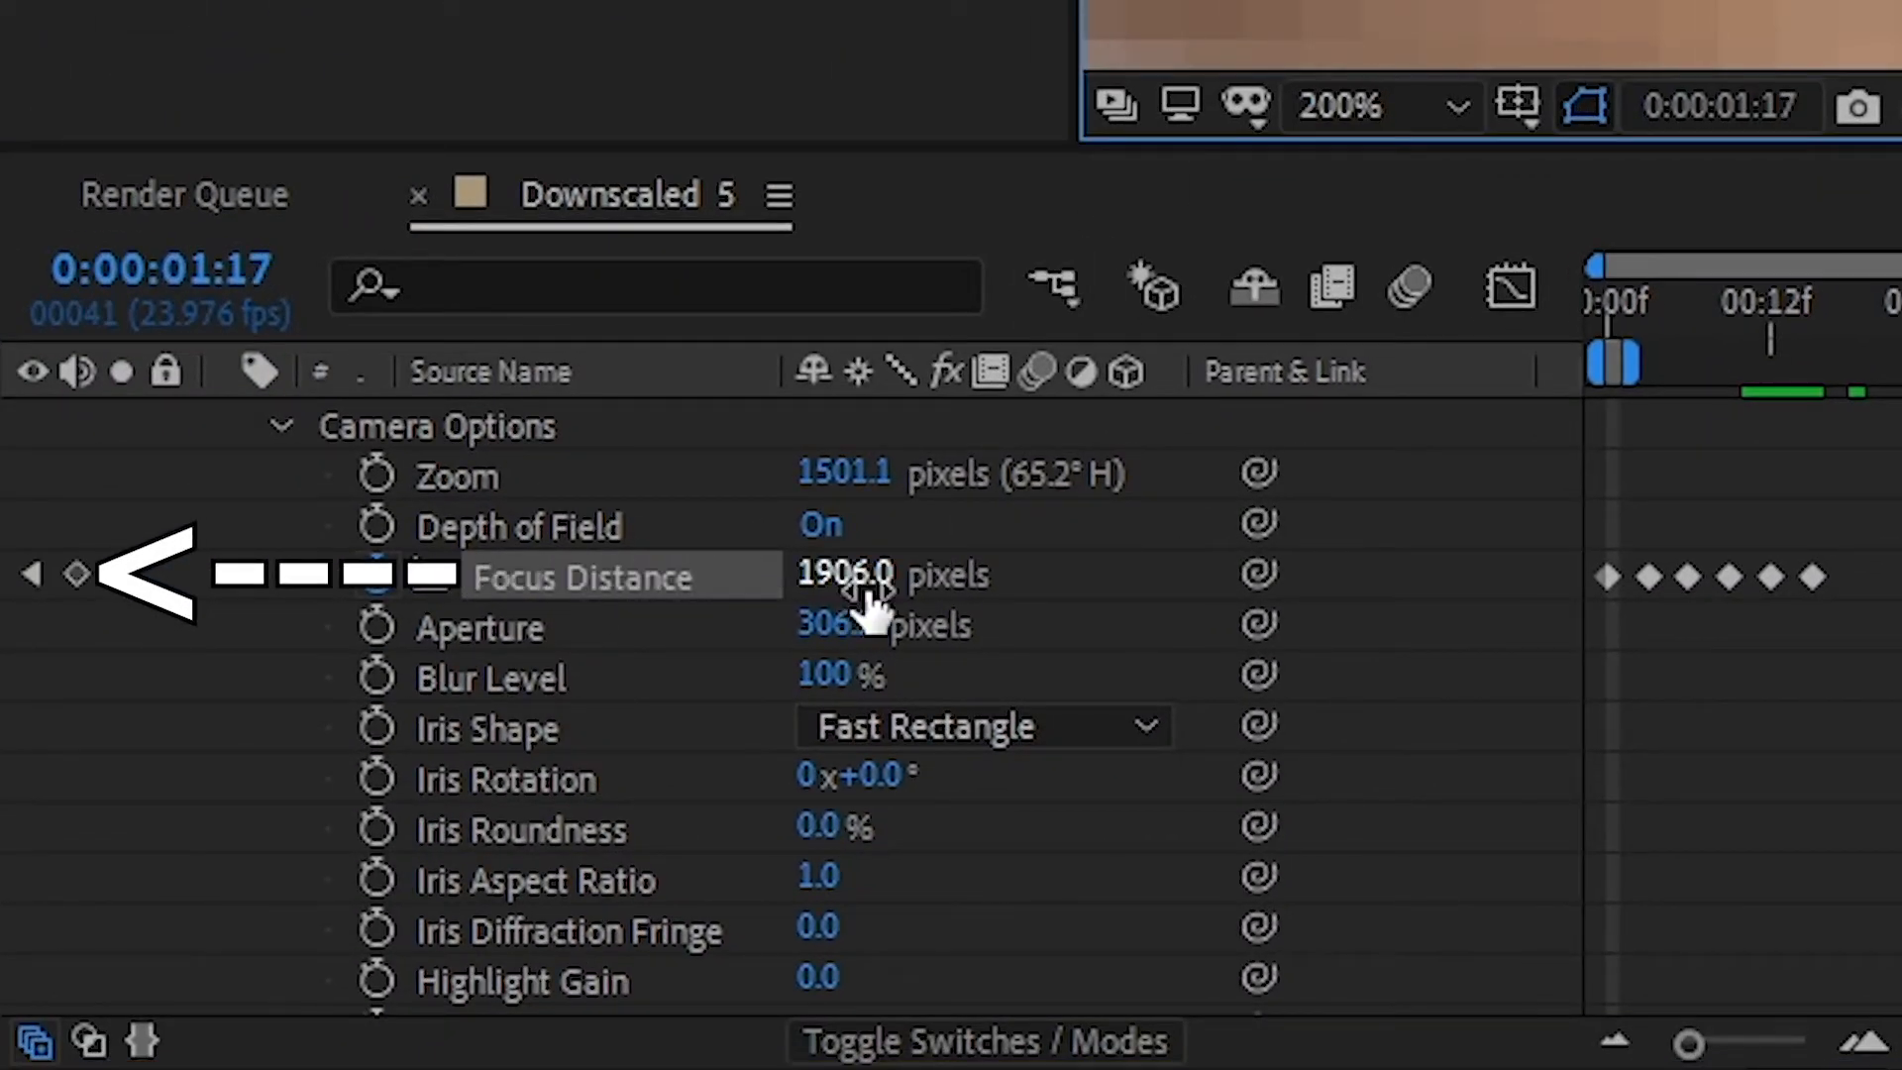
left_click_drag(867, 594, 773, 594)
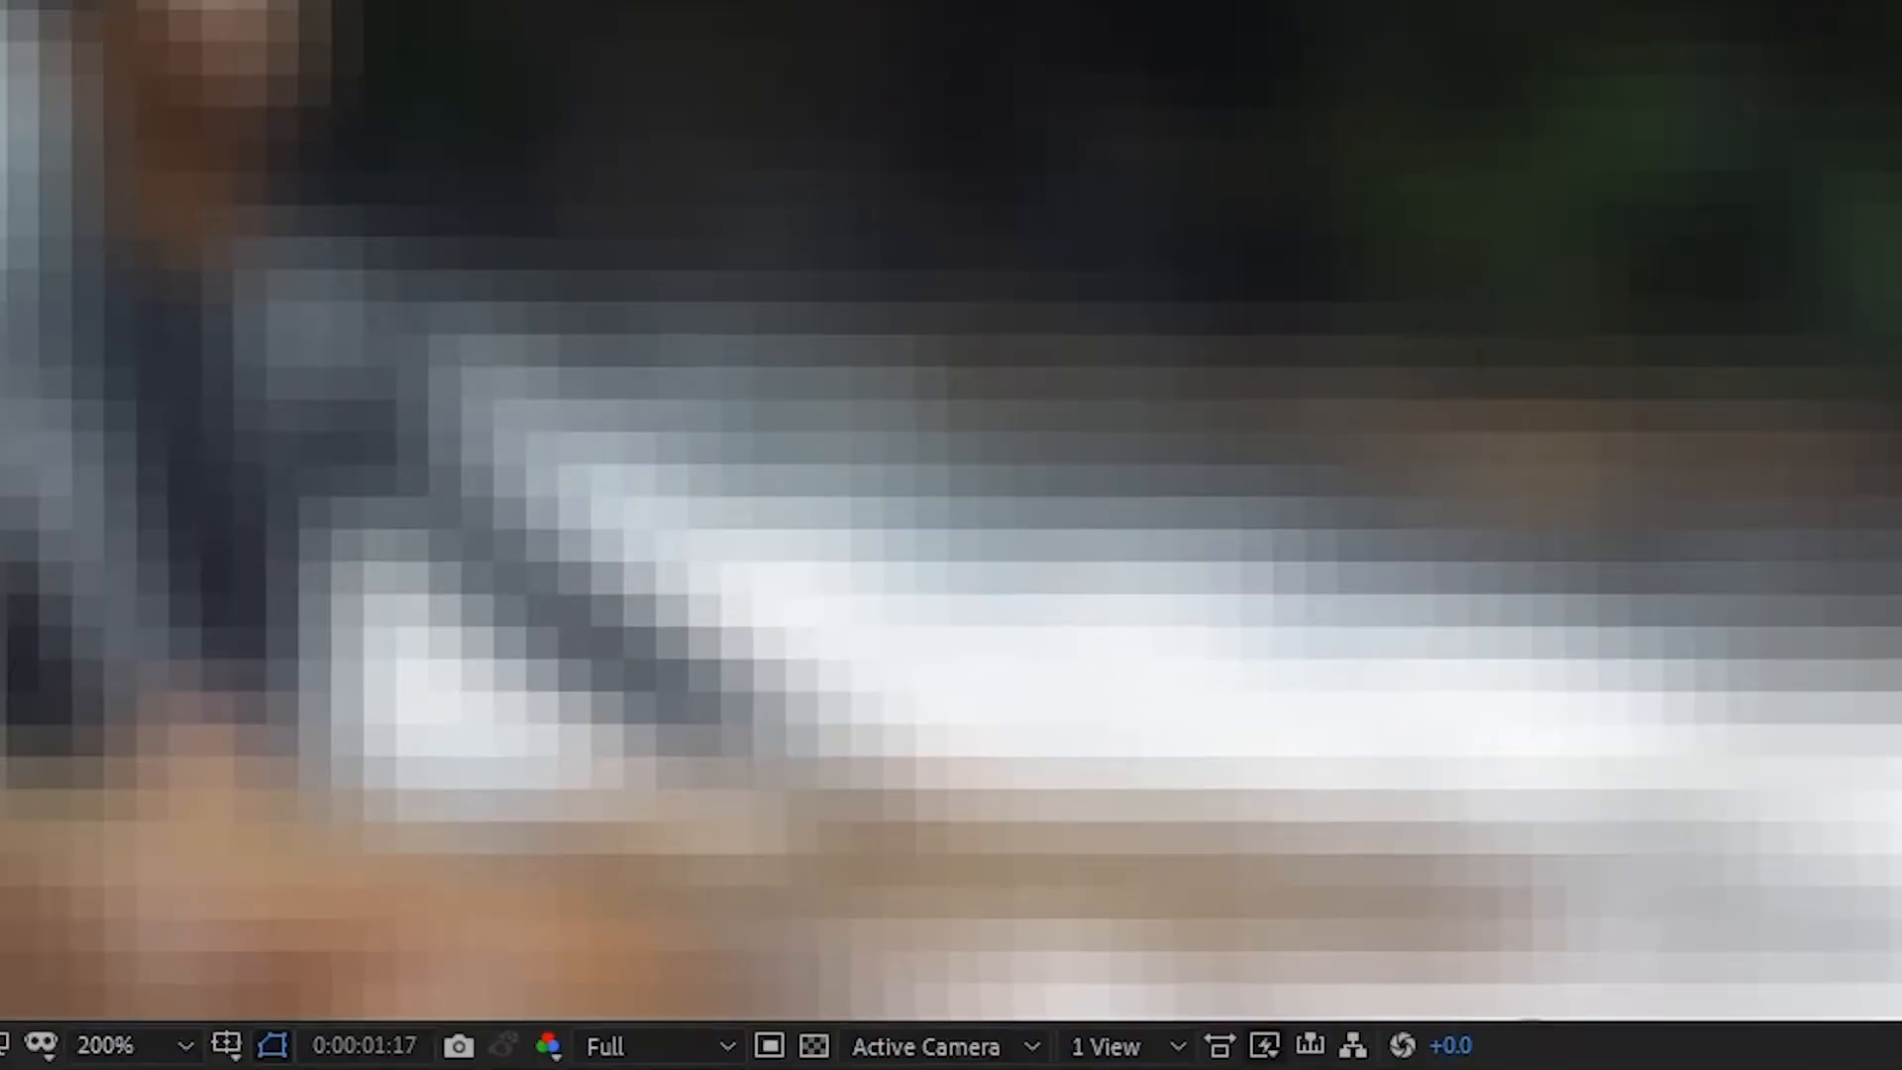
mouse_move(807, 1020)
left_mouse_down()
mouse_move(733, 1020)
mouse_move(788, 1020)
left_mouse_up()
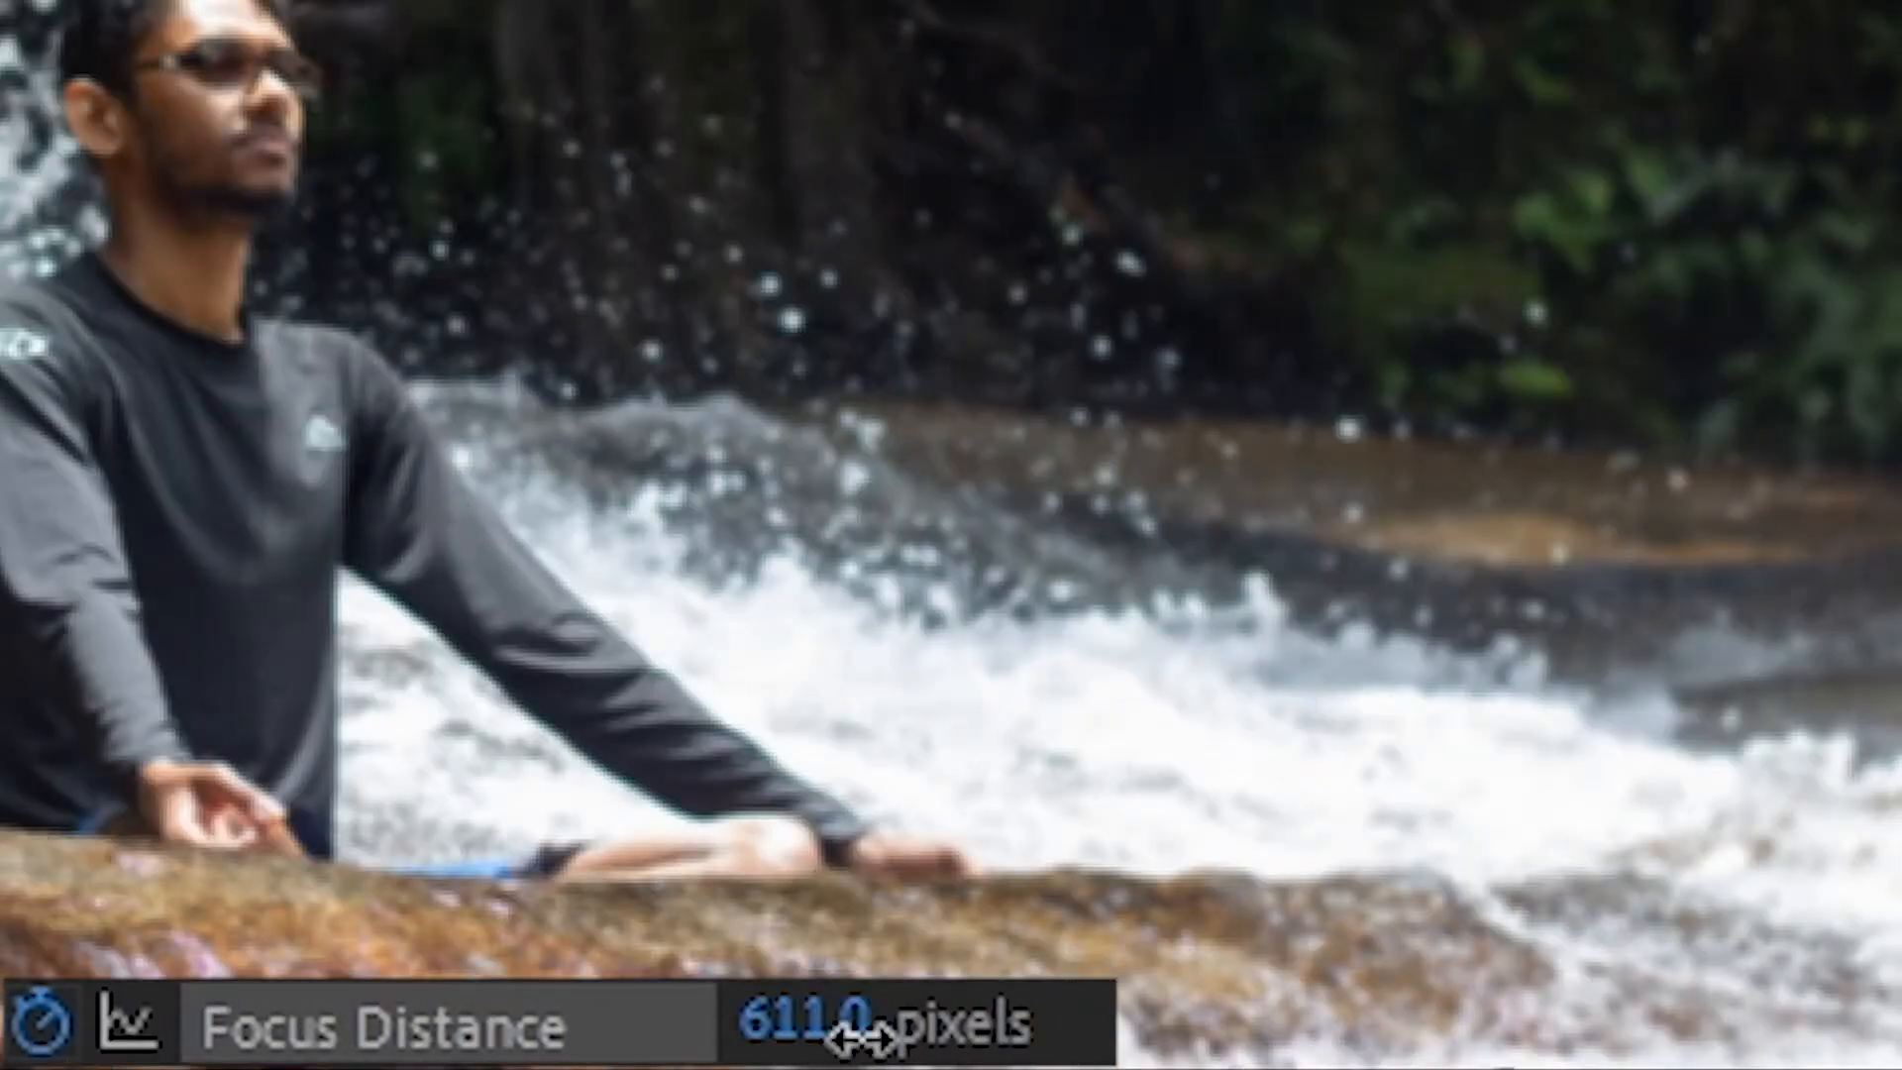
left_click_drag(862, 1036, 923, 1037)
left_click_drag(722, 795, 736, 795)
left_click_drag(285, 866, 205, 879)
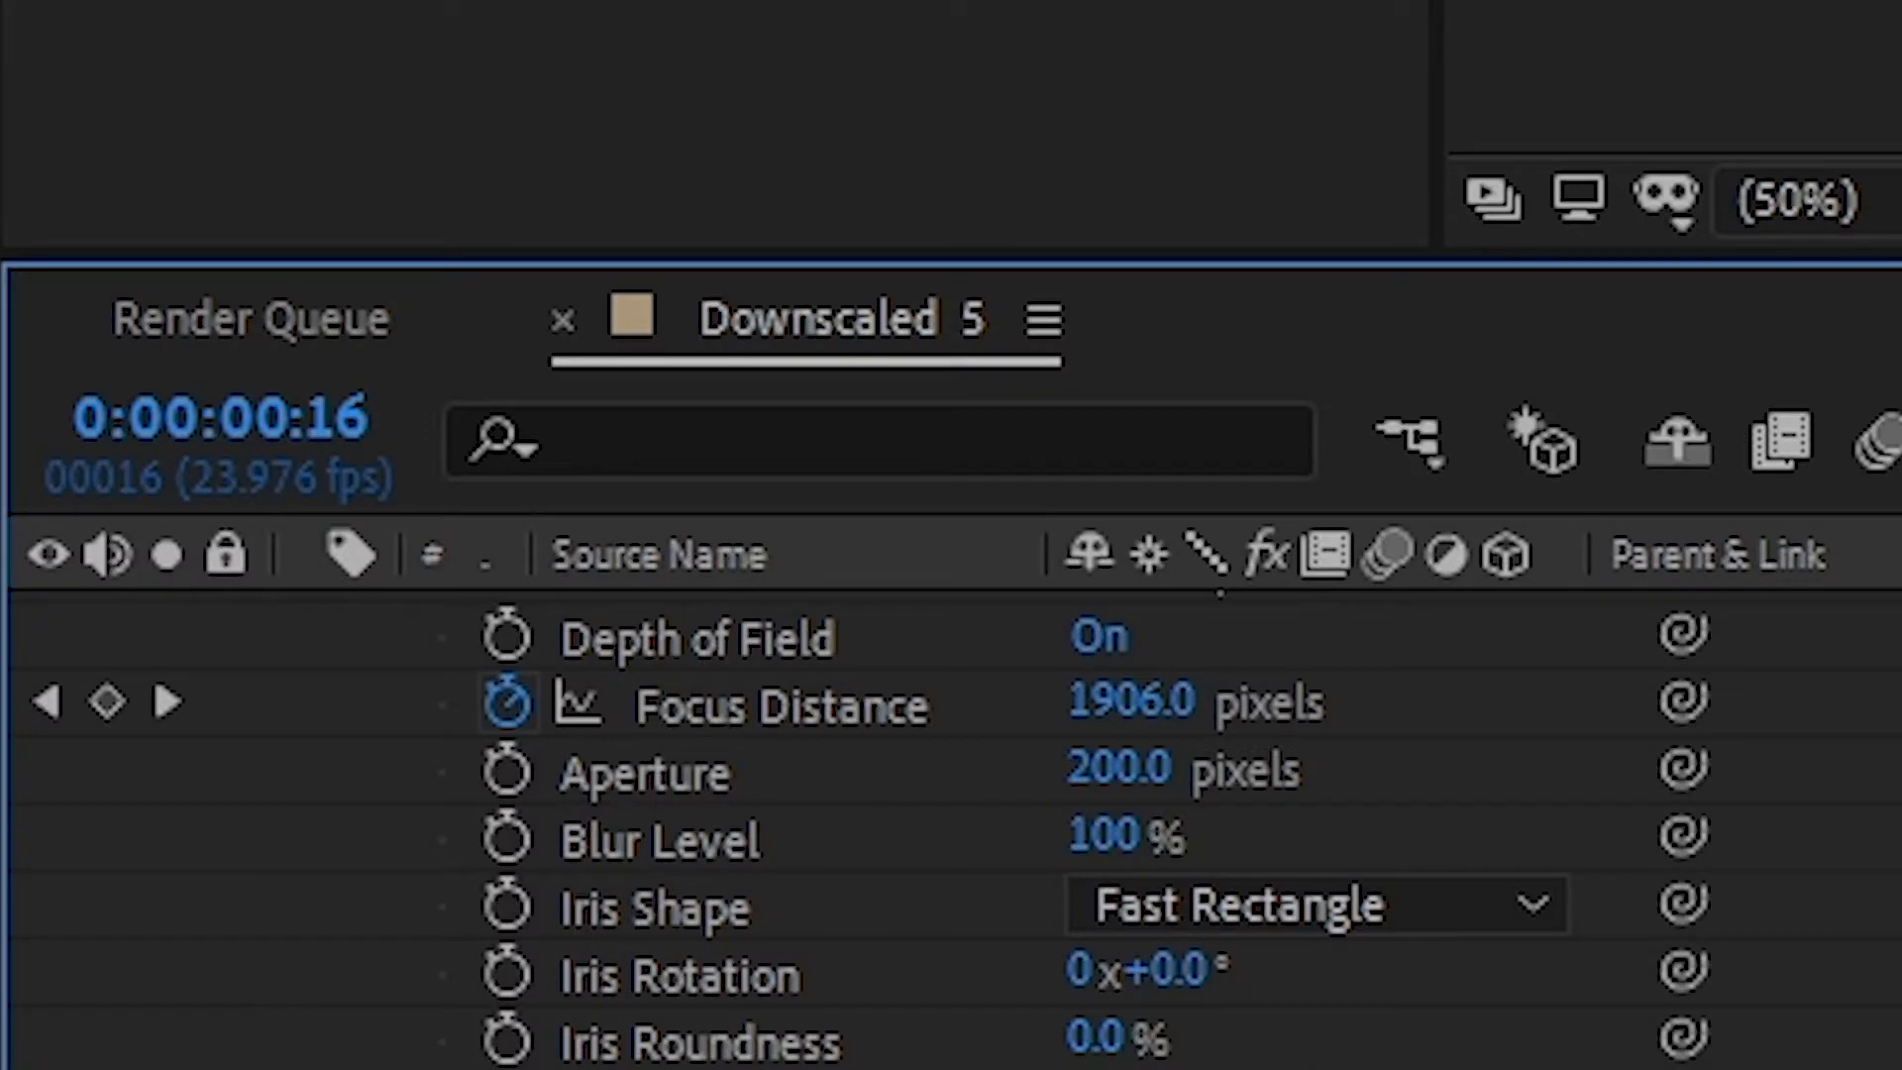
- Set the camera's Iris Shape to Pentagon and its Iris Roundness to 100%
left_click(1483, 907)
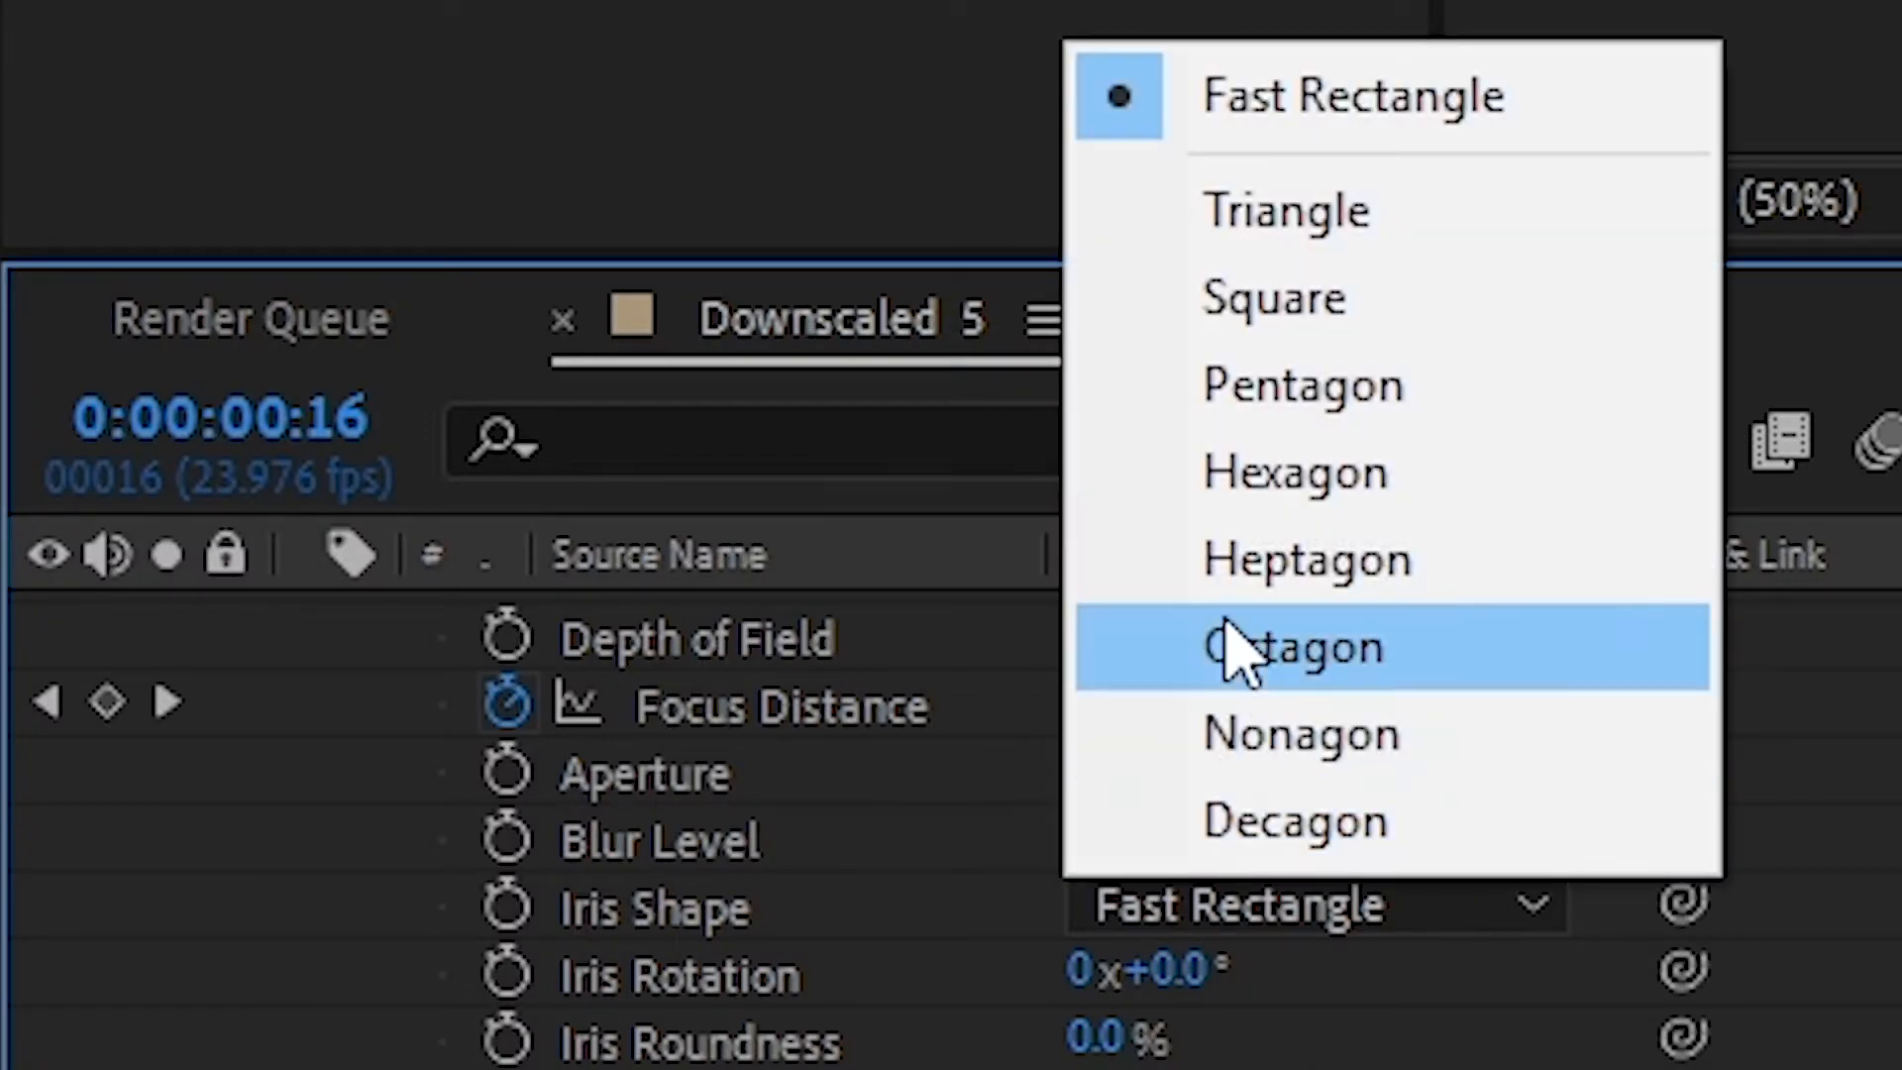
left_click(1322, 392)
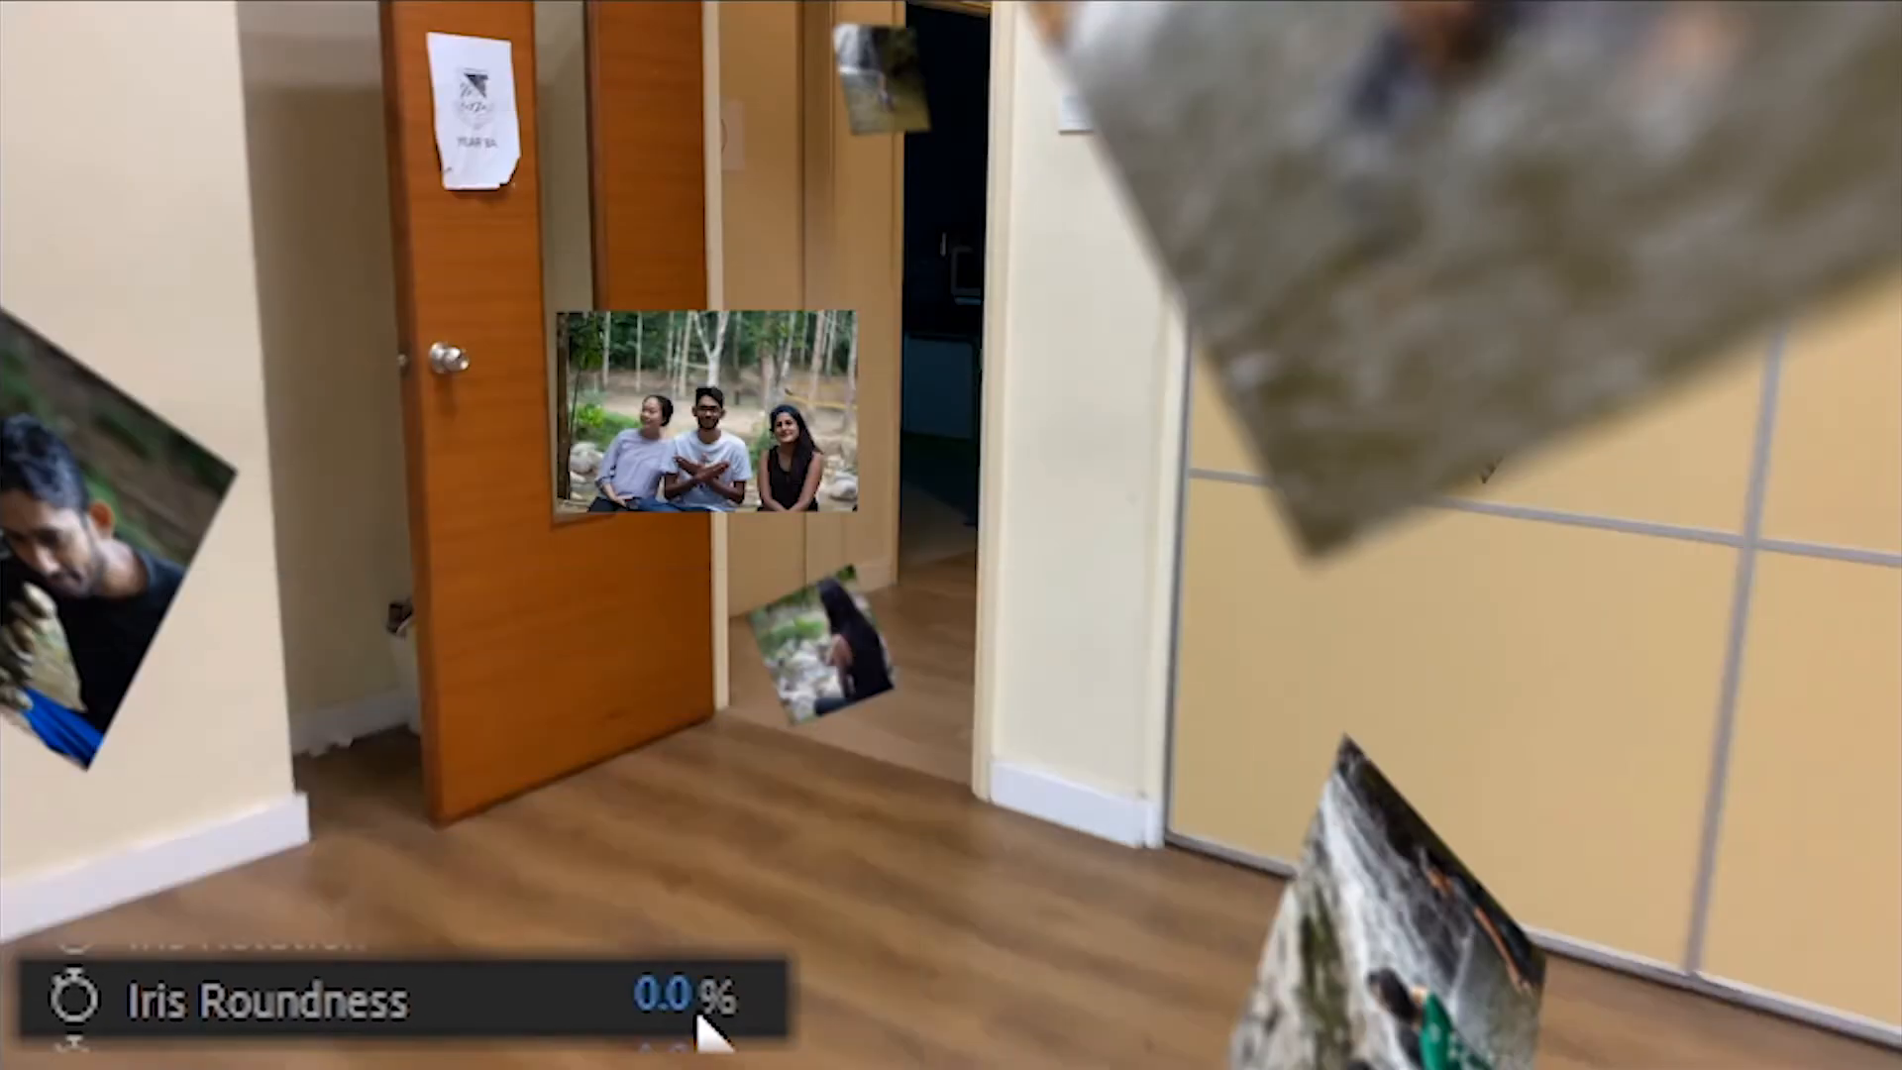
left_click_drag(768, 1006, 852, 1006)
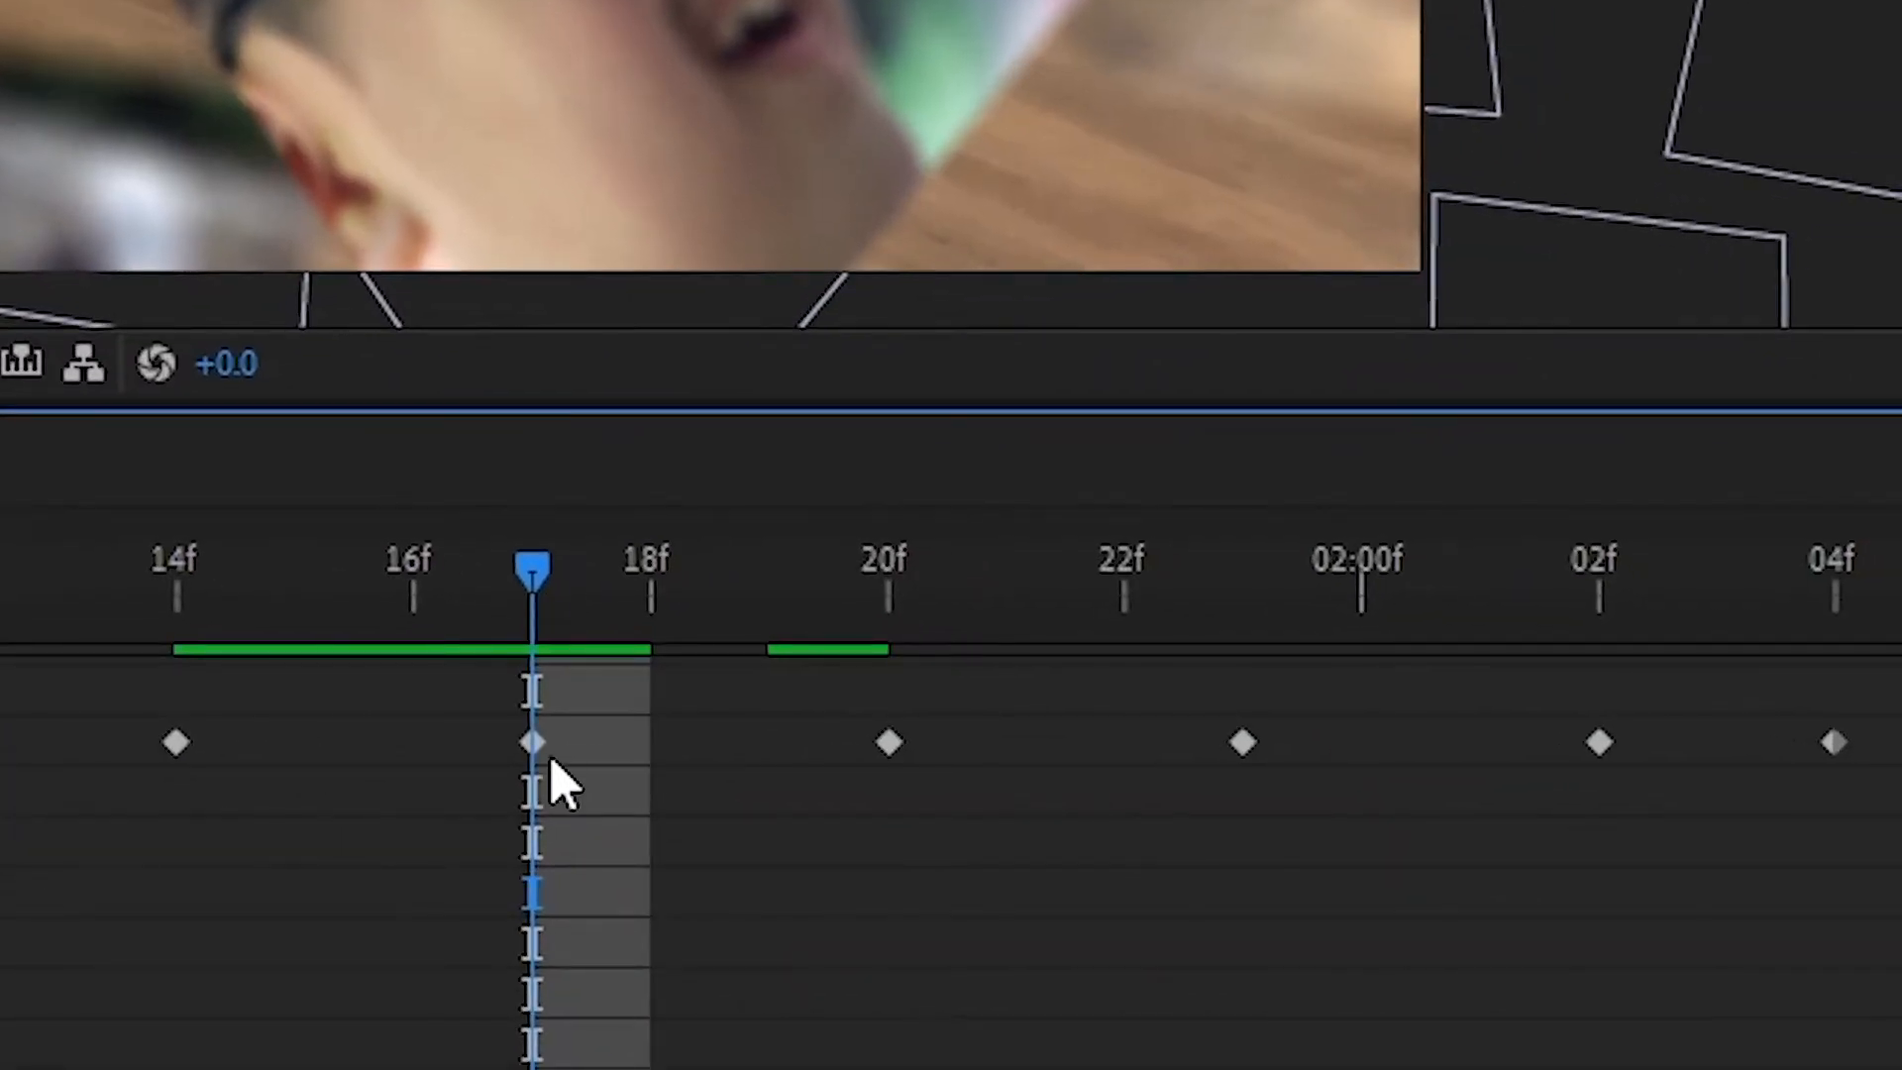
- Apply Easy Ease In to the selected Focus Distance keyframe
right_click(547, 758)
mouse_move(603, 747)
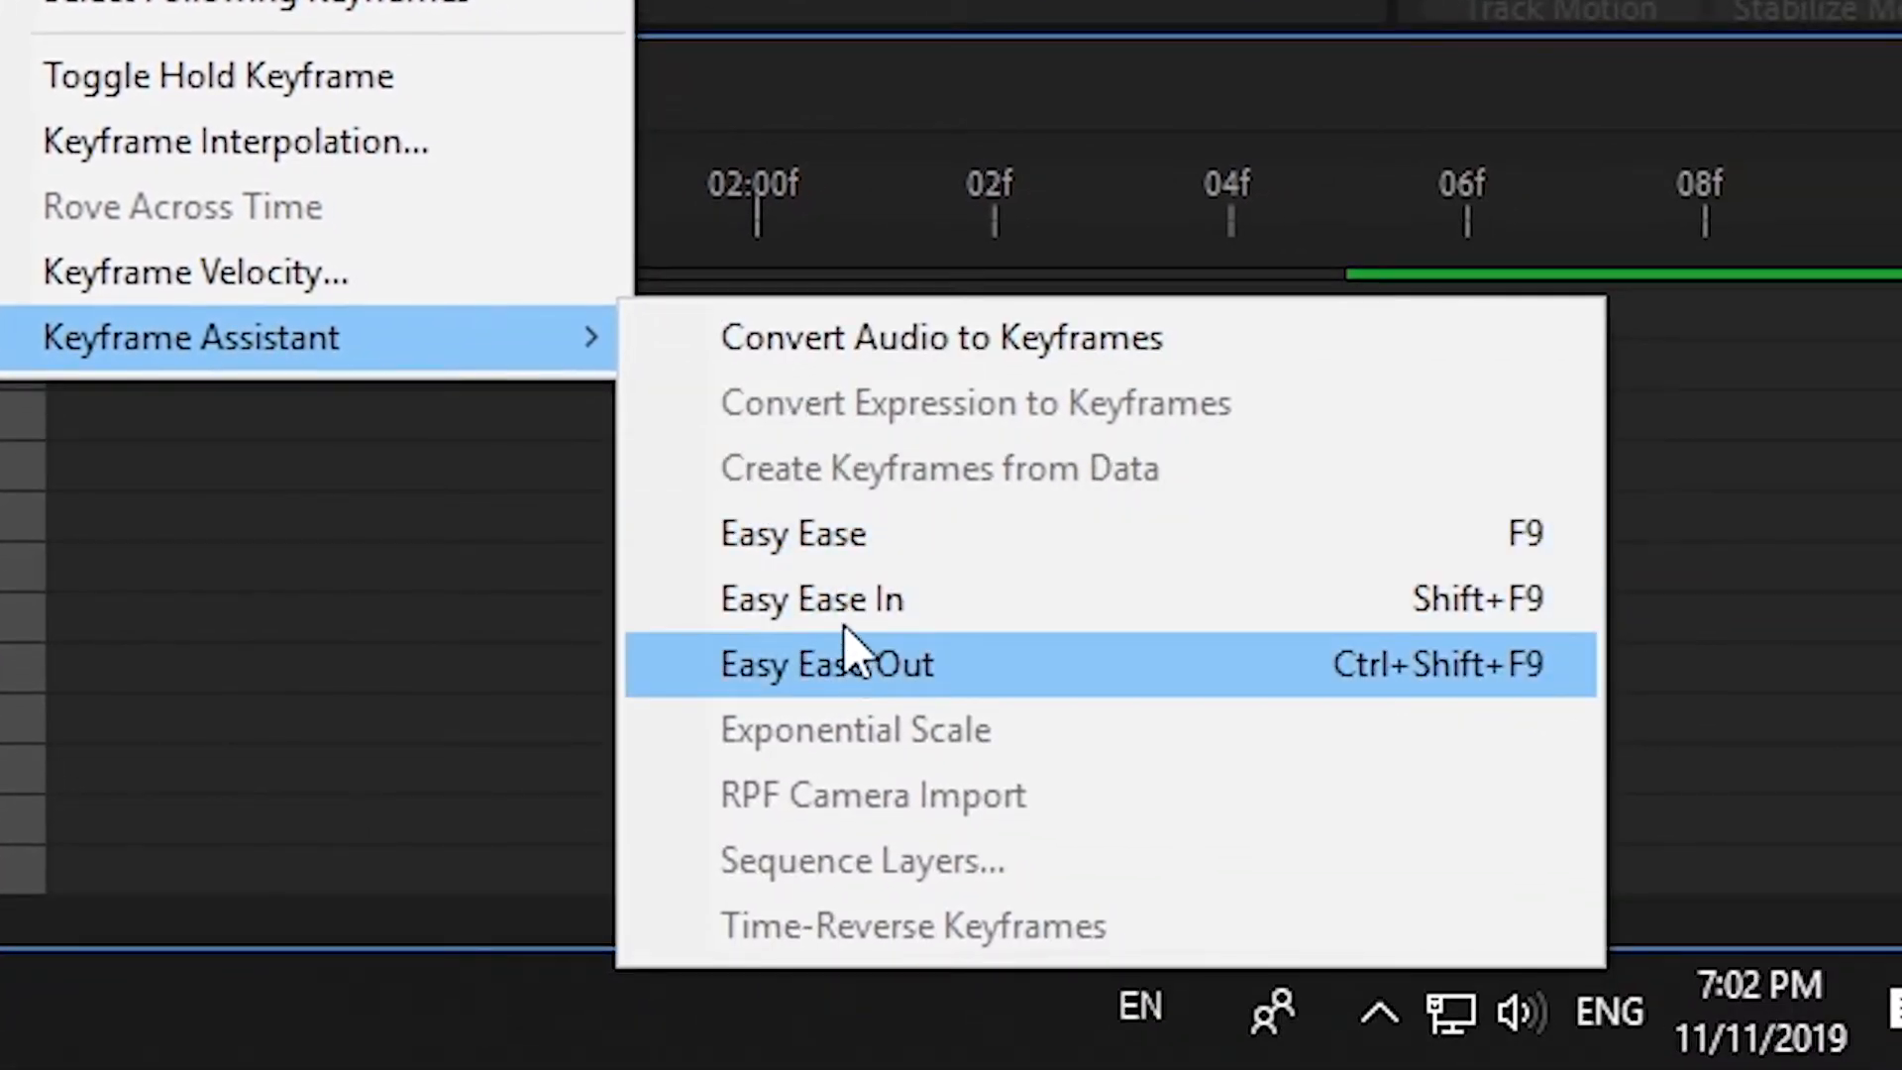
left_click(845, 620)
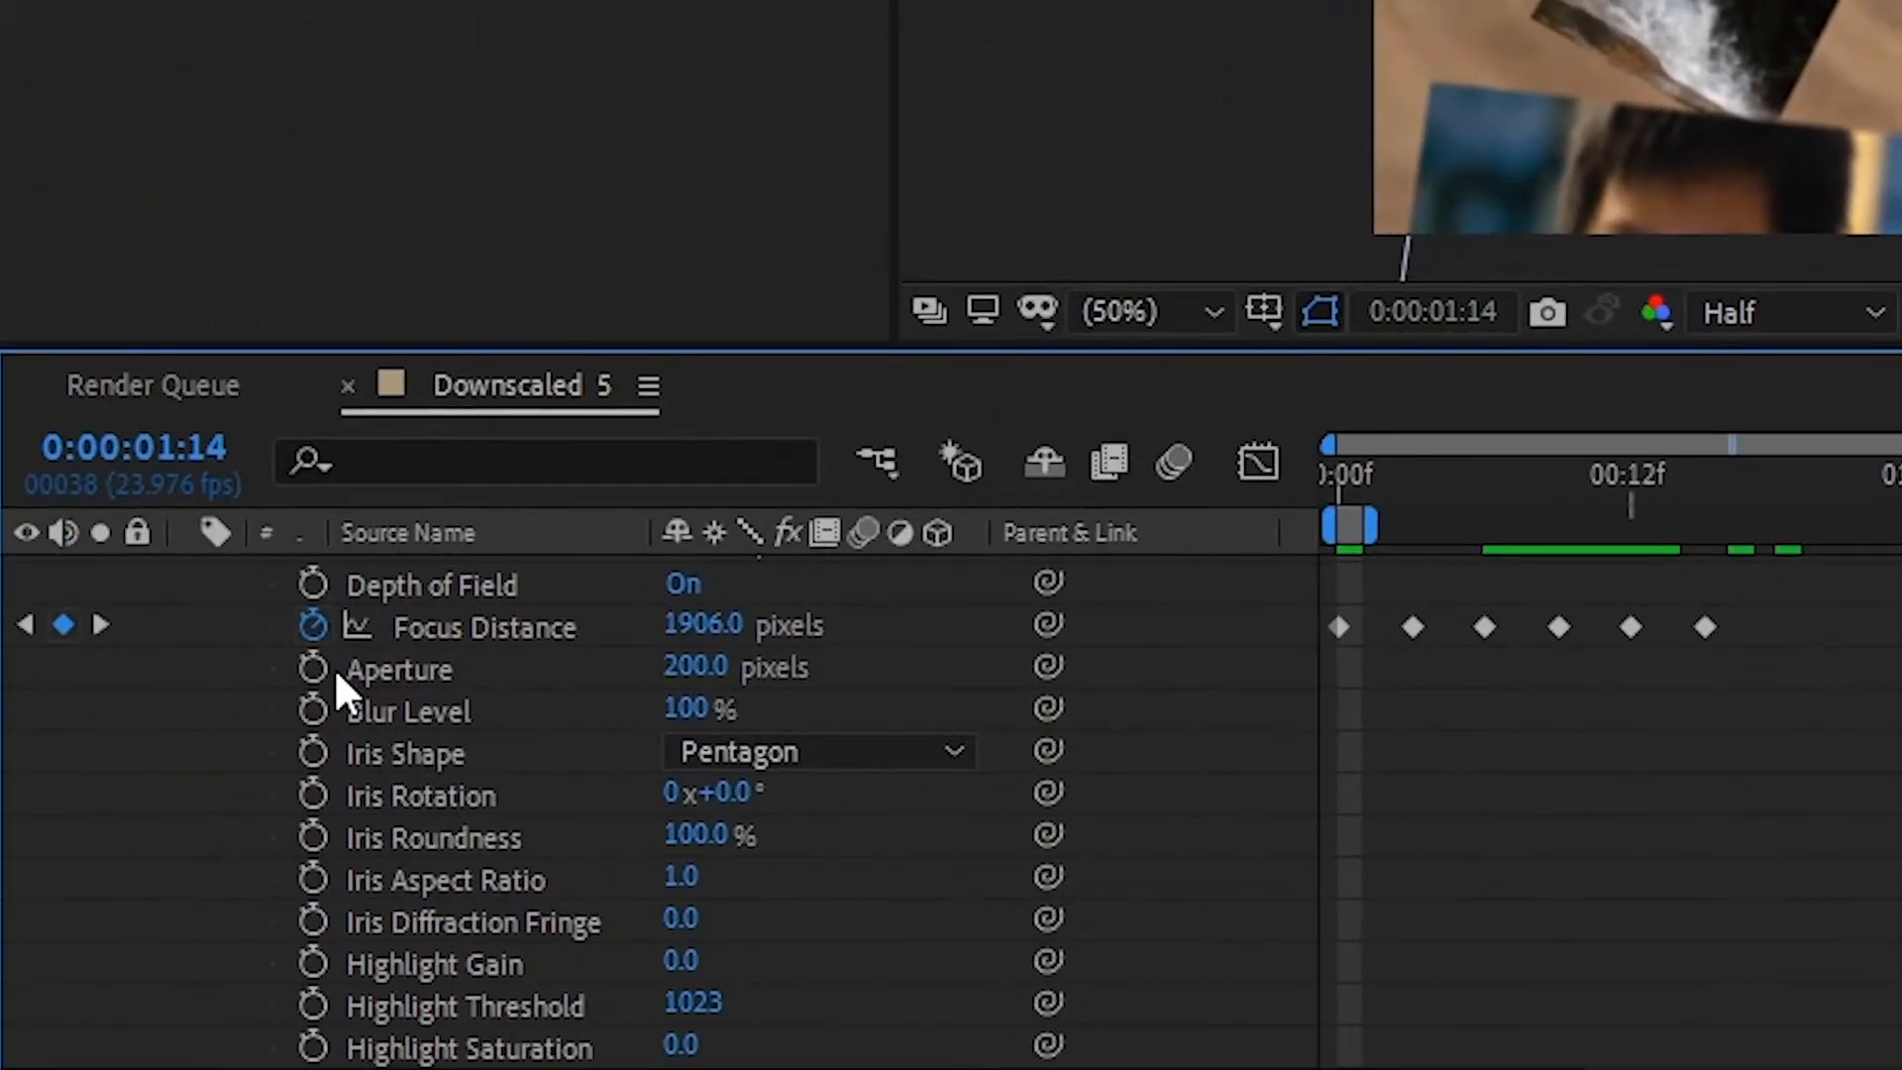
- Keyframe the camera's Aperture from 200 pixels at 0:00:01:14, with further keyframes at 0:00:01:17 and 0:00:02:04, and collapse the camera layer
left_click(327, 668)
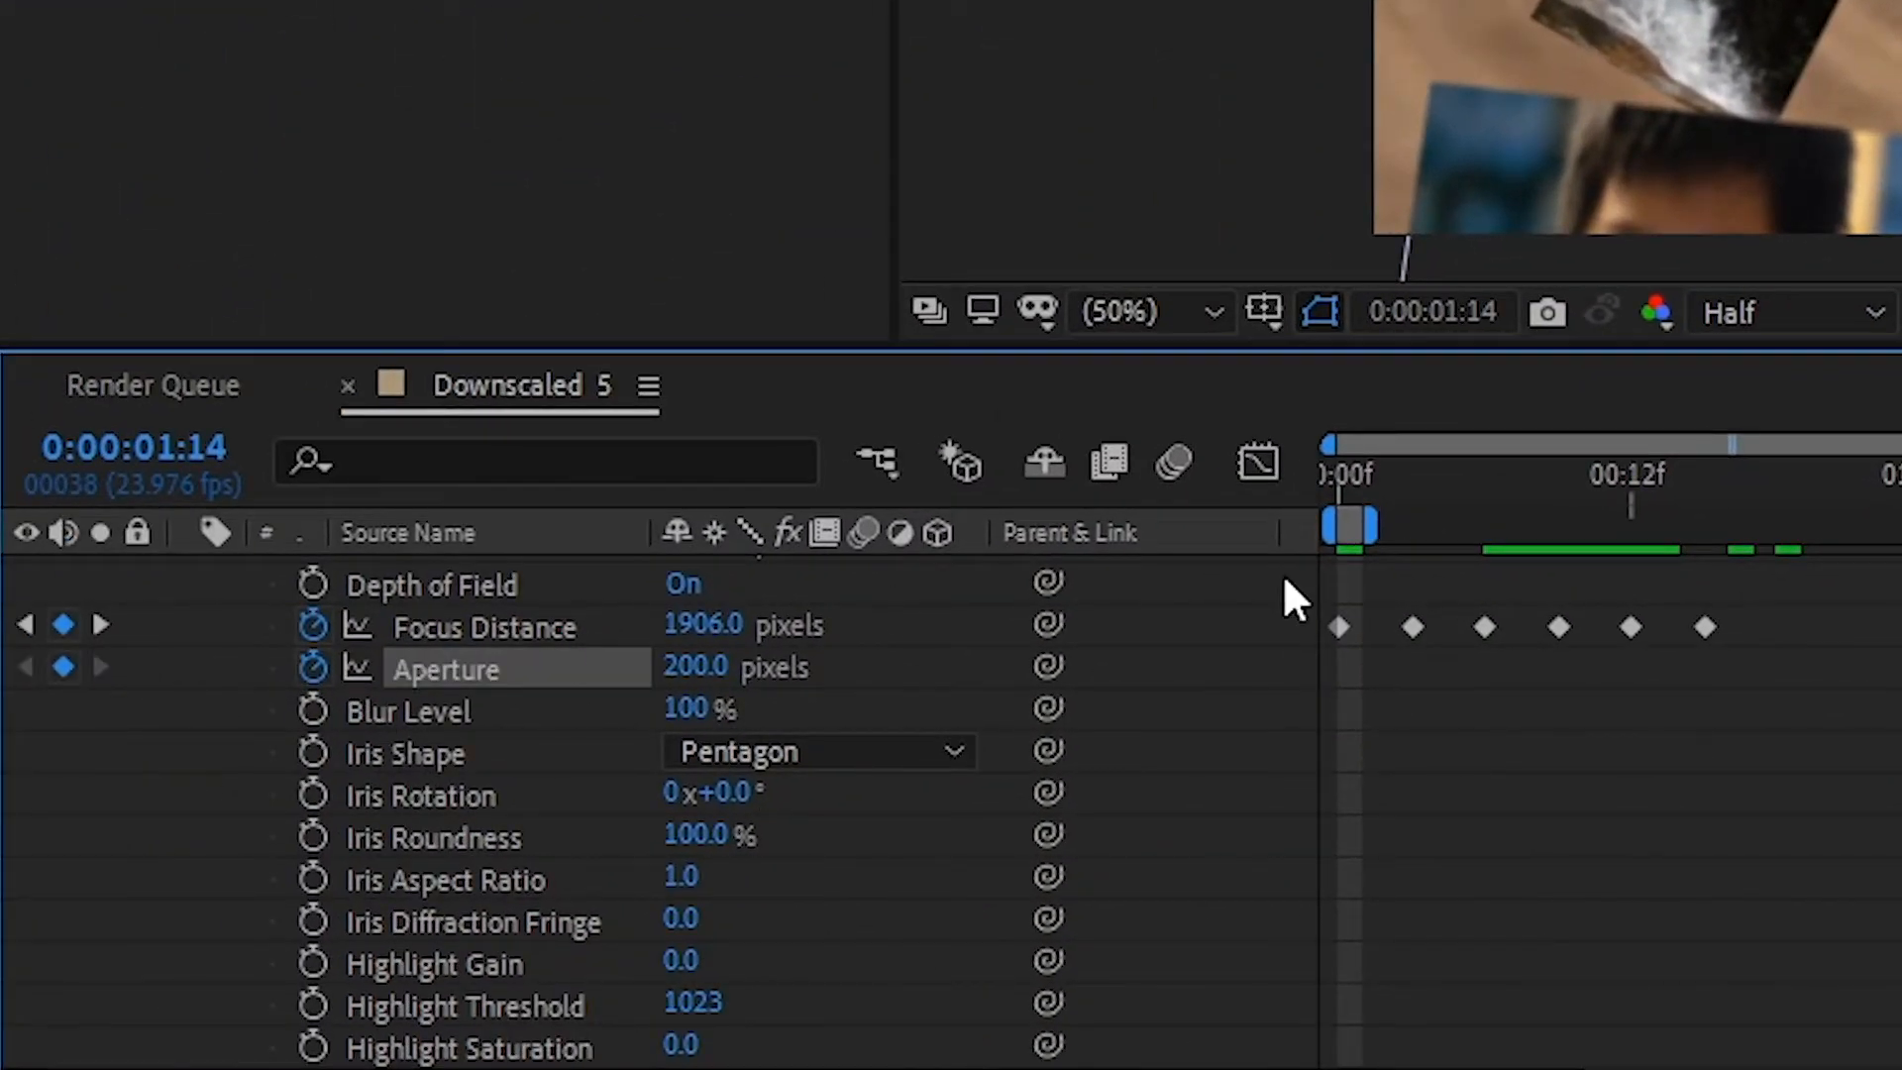
left_click_drag(949, 486, 1020, 461)
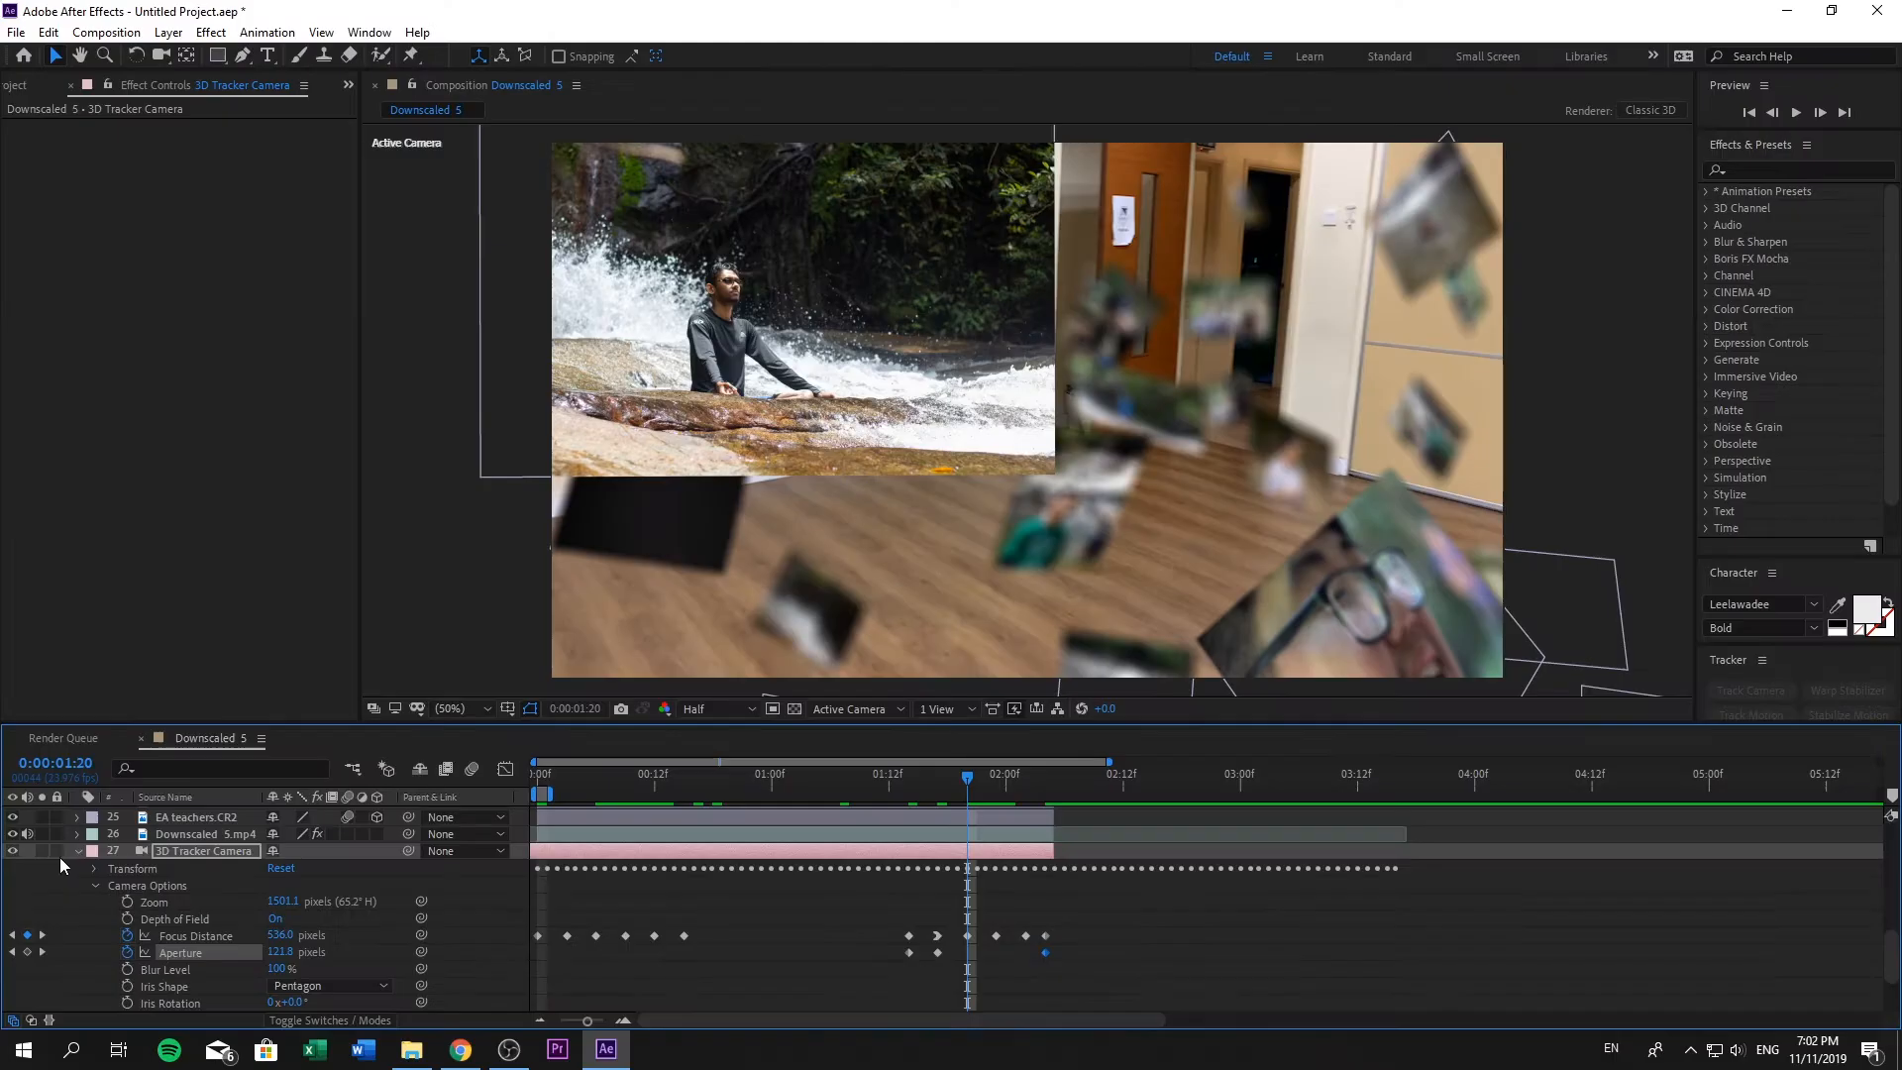
left_click(78, 851)
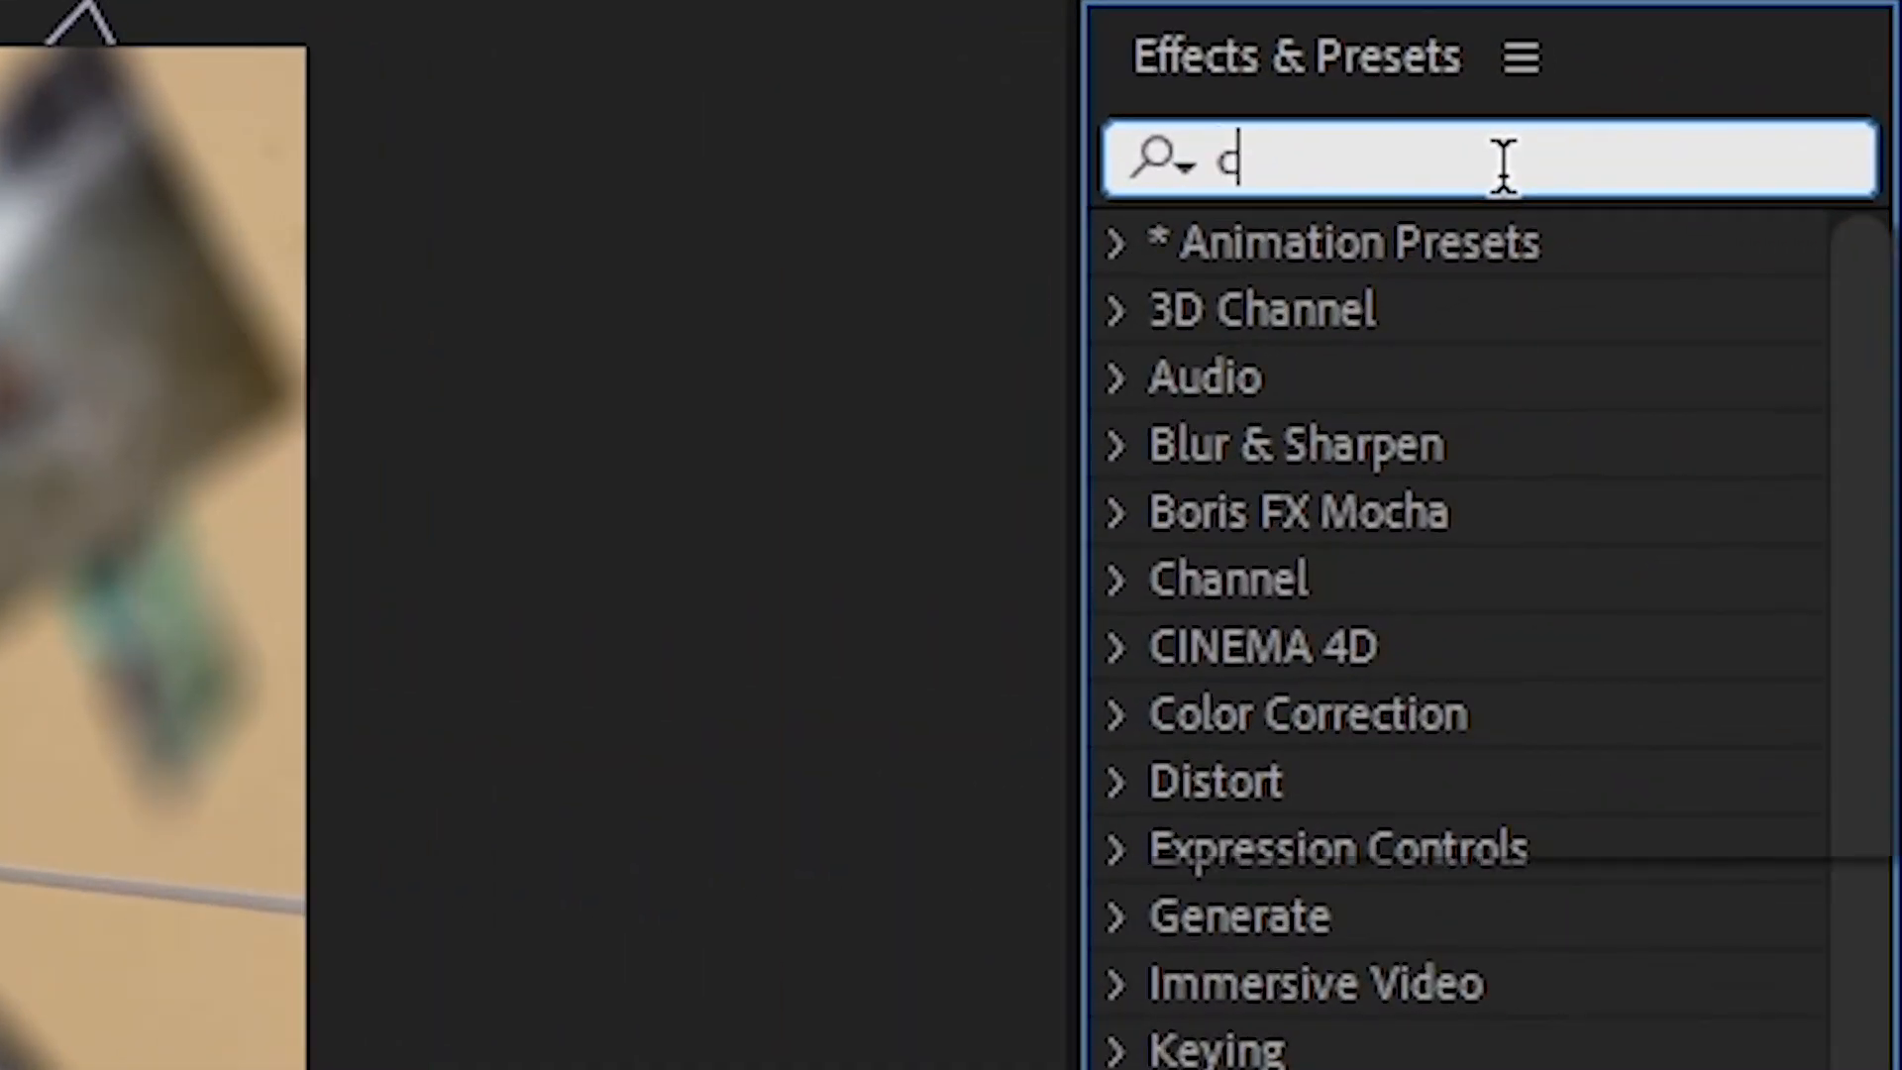
- Search the effects for "camera" and apply the matching effect to the room footage
type("amera")
left_click_drag(1648, 599, 1098, 461)
left_click_drag(543, 946, 543, 946)
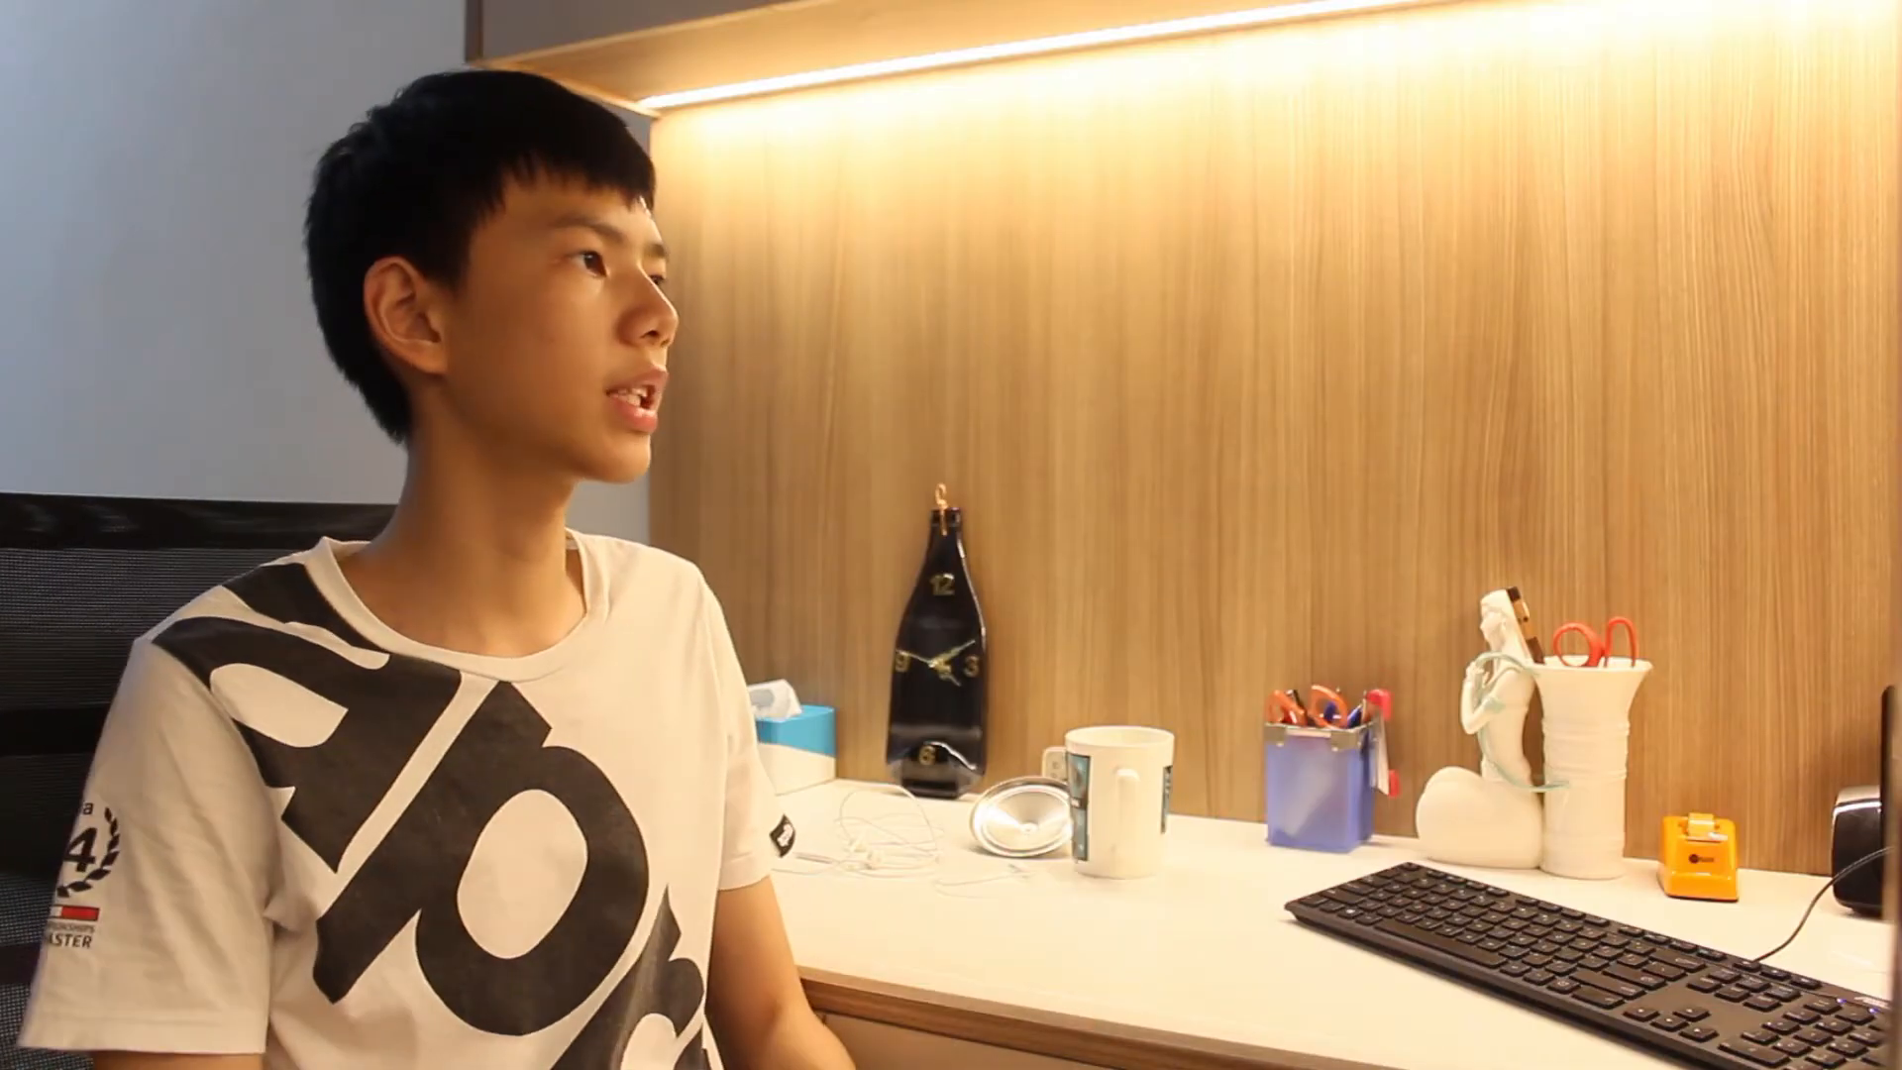